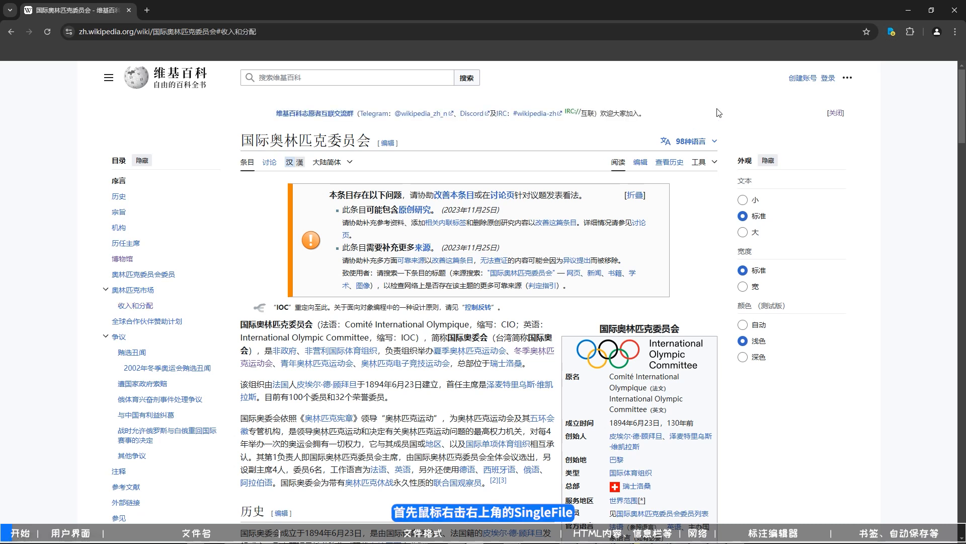
- Open the SingleFile extension's options and look through the list of setting categories
{"action": "right_click", "coordinate": [892, 35]}
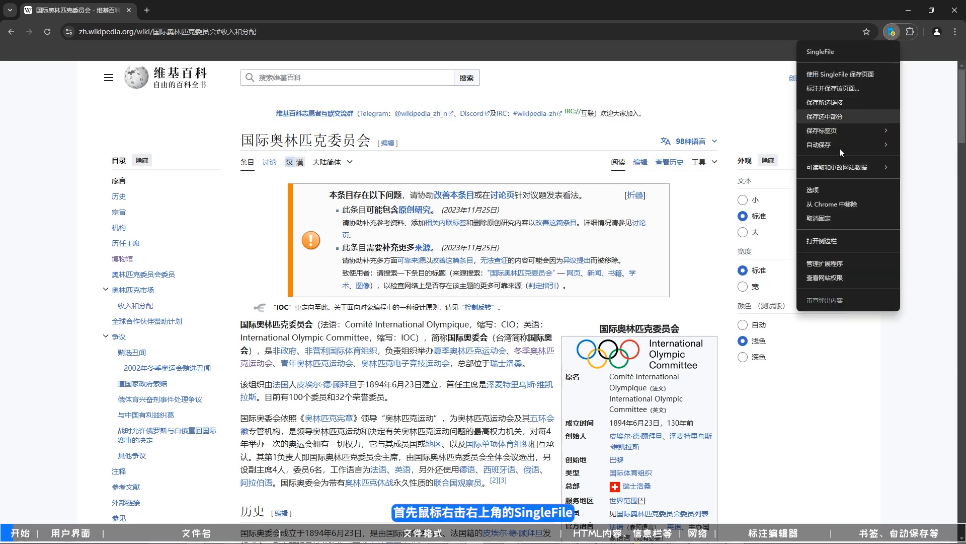
{"action": "left_click", "coordinate": [832, 189]}
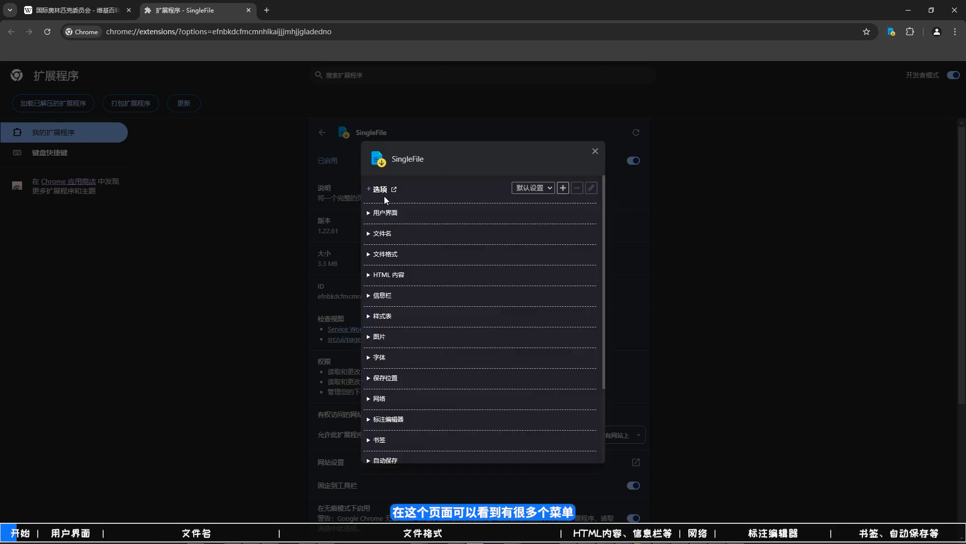
{"action": "scroll", "coordinate": [385, 196], "scroll_direction": "down", "scroll_amount": 3}
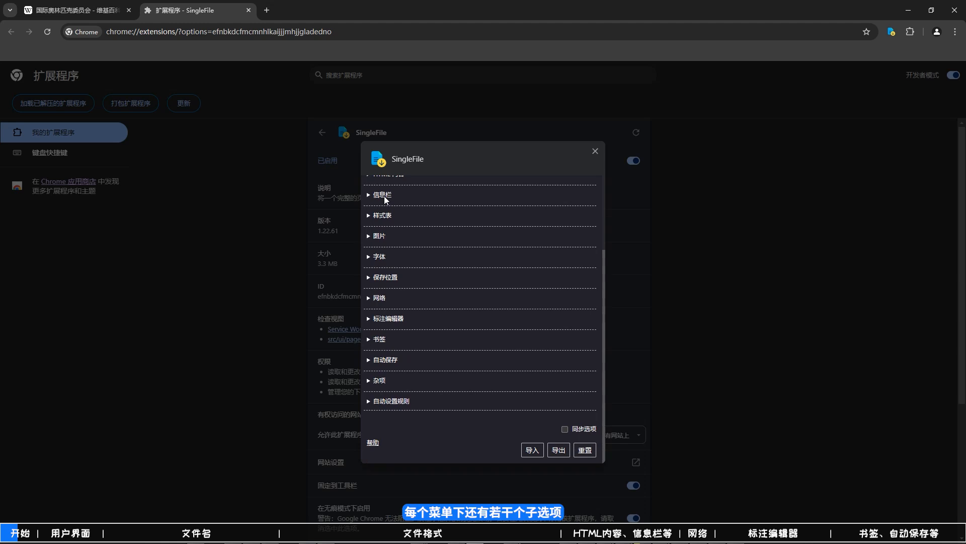
{"action": "scroll", "coordinate": [385, 199], "scroll_direction": "up", "scroll_amount": 3}
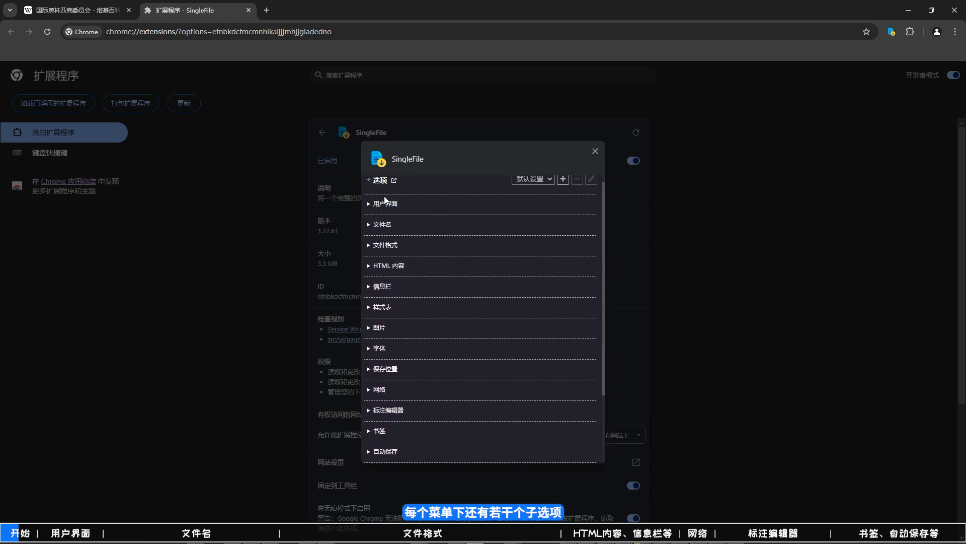
{"action": "scroll", "coordinate": [385, 200], "scroll_direction": "up", "scroll_amount": 1}
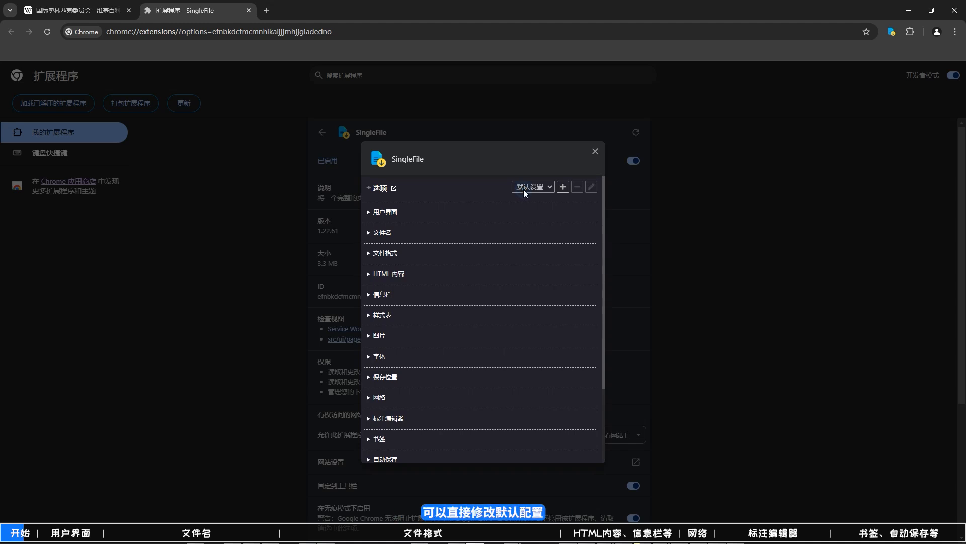
- Add a new SingleFile configuration profile named 夕早行知
{"action": "left_click", "coordinate": [563, 187]}
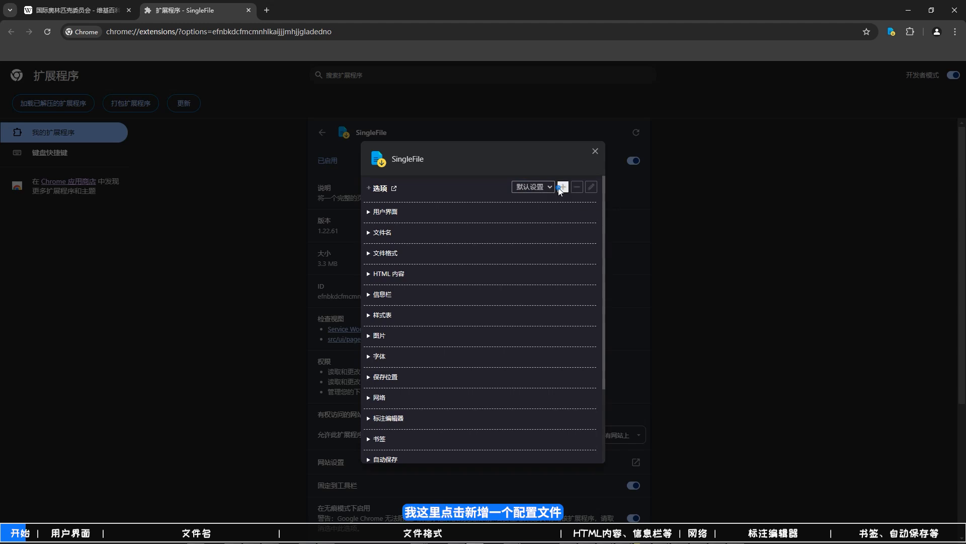
{"action": "type", "text": "xi"}
{"action": "type", "text": "夕早行知"}
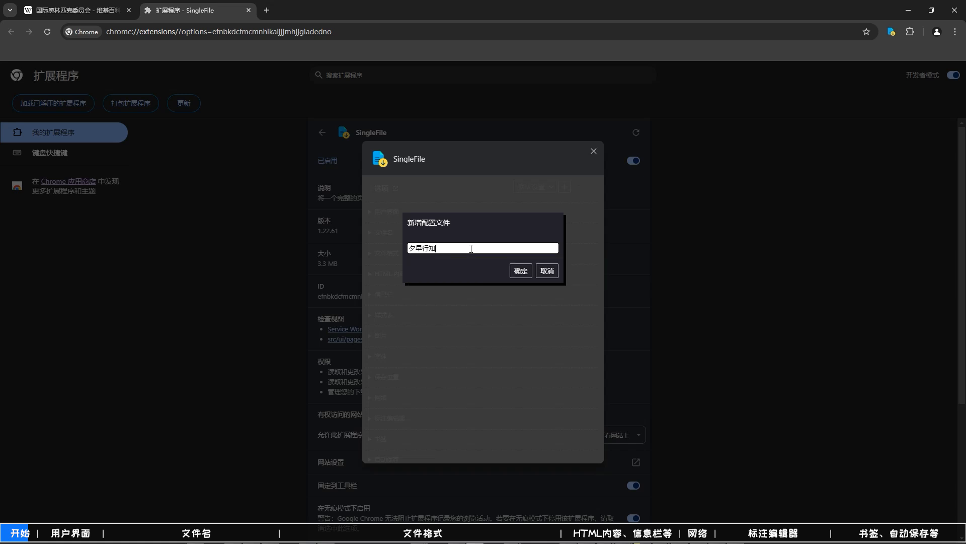
{"action": "left_click", "coordinate": [521, 271]}
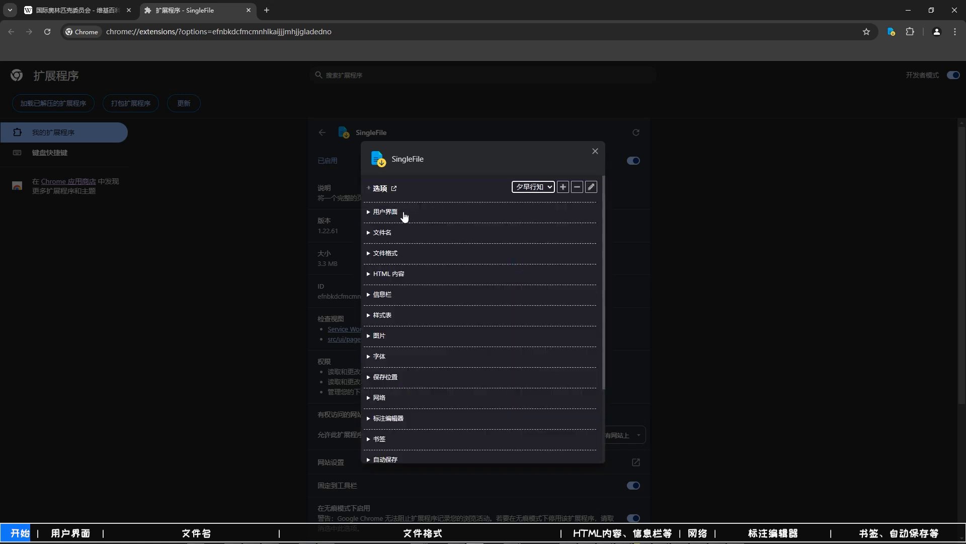
- Set the 夕早行知 profile as SingleFile's default configuration
{"action": "right_click", "coordinate": [235, 269]}
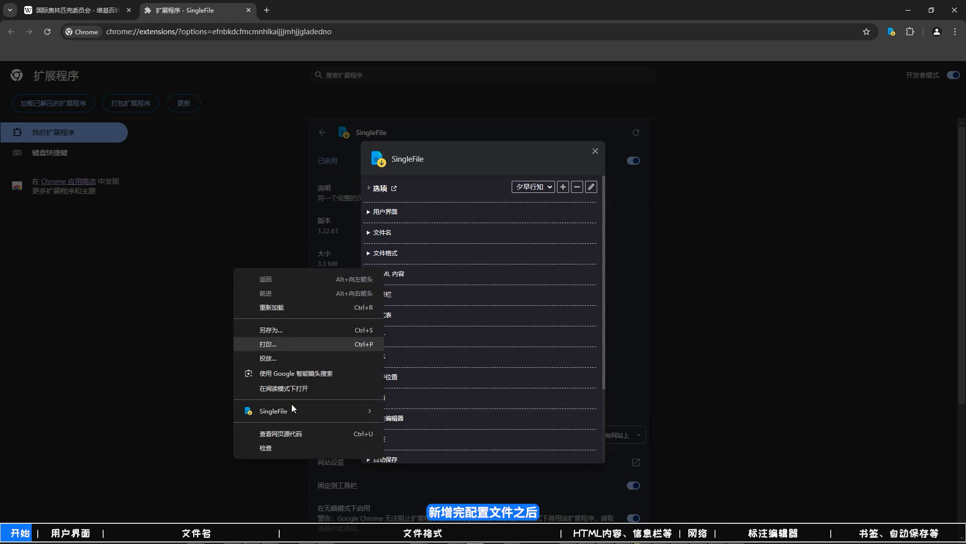
{"action": "mouse_move", "coordinate": [293, 409]}
{"action": "mouse_move", "coordinate": [436, 459]}
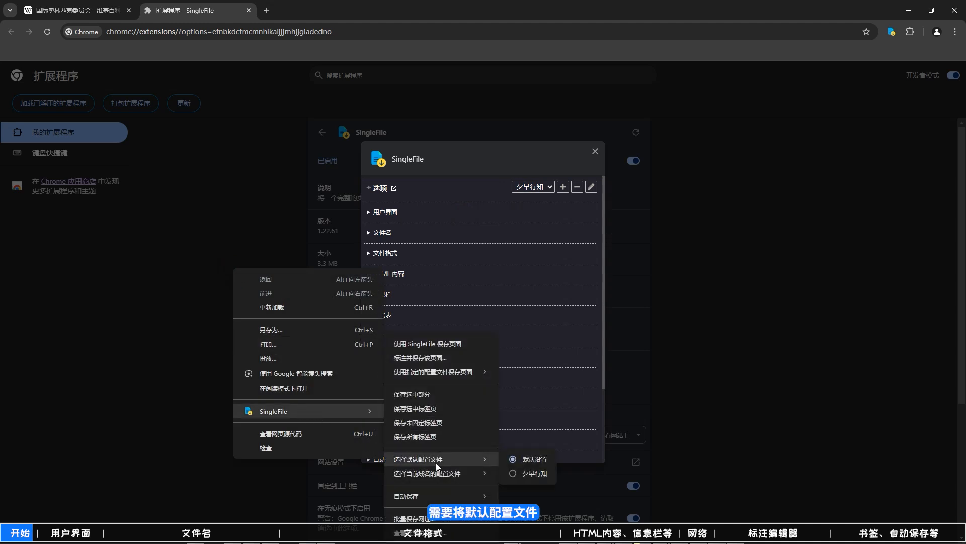
{"action": "left_click", "coordinate": [512, 473]}
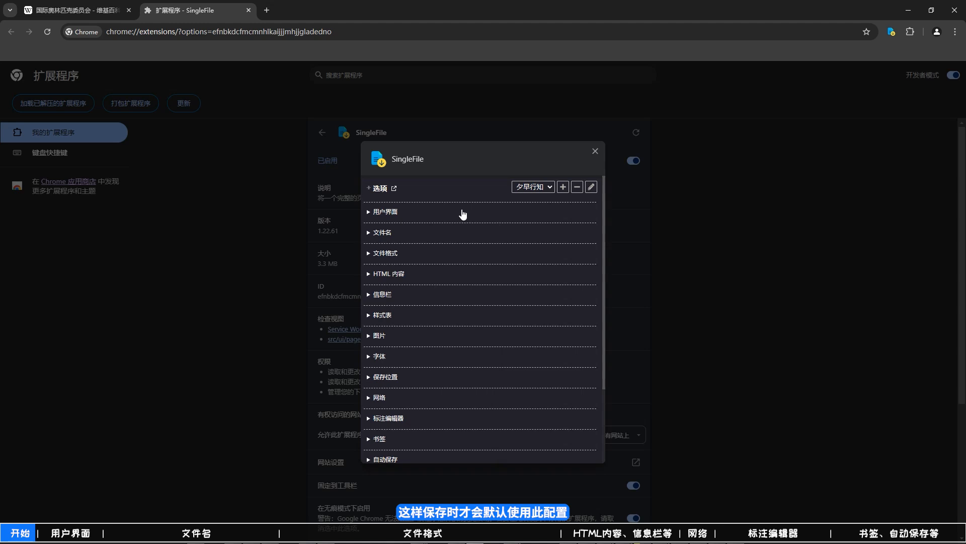
- Expand the 用户界面 settings, read the help for the context-menu entry option, and view the SingleFile submenu on the page
{"action": "left_click", "coordinate": [376, 213]}
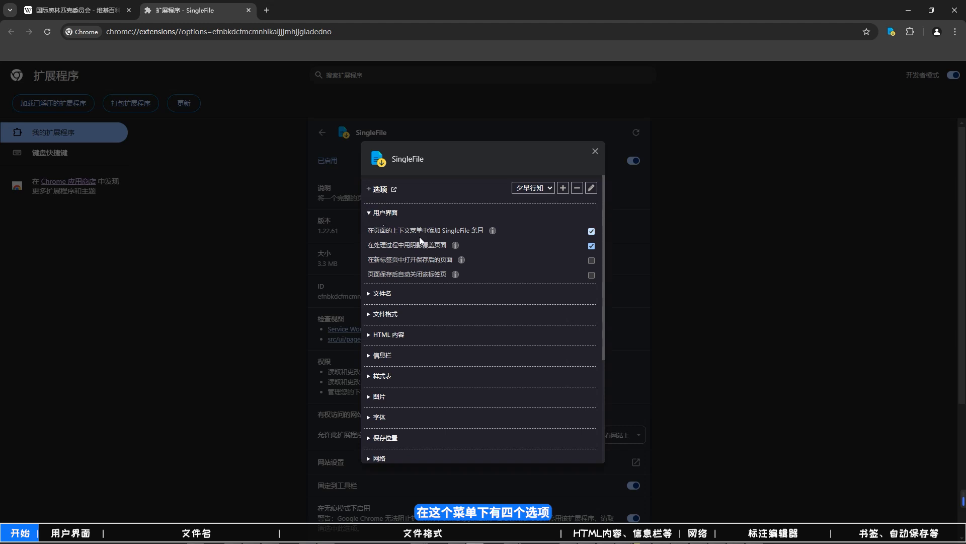
{"action": "left_click", "coordinate": [493, 232]}
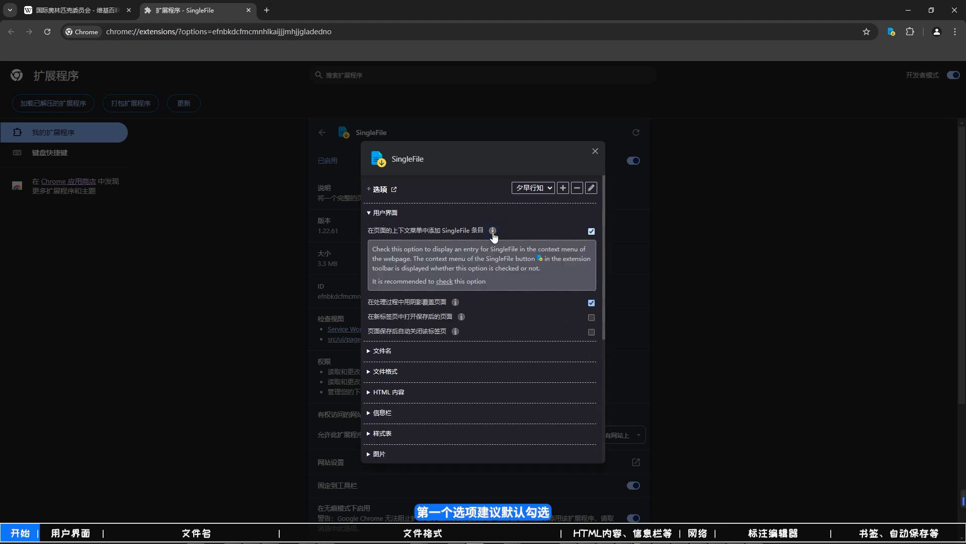
{"action": "right_click", "coordinate": [247, 292]}
{"action": "mouse_move", "coordinate": [300, 436]}
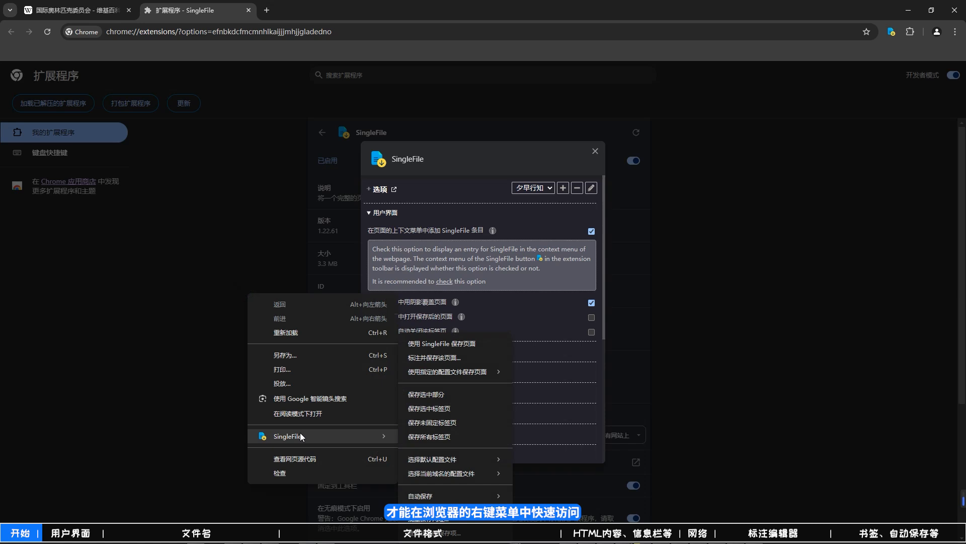
{"action": "left_click", "coordinate": [533, 236]}
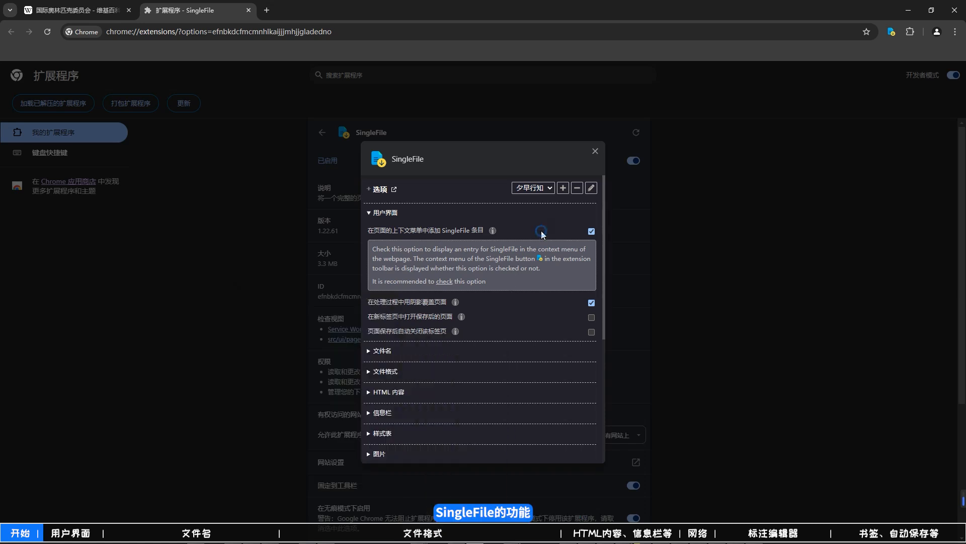
- Try disabling the SingleFile context-menu entry, check the page's context menu, and re-enable the option
{"action": "left_click", "coordinate": [591, 231]}
{"action": "right_click", "coordinate": [194, 316]}
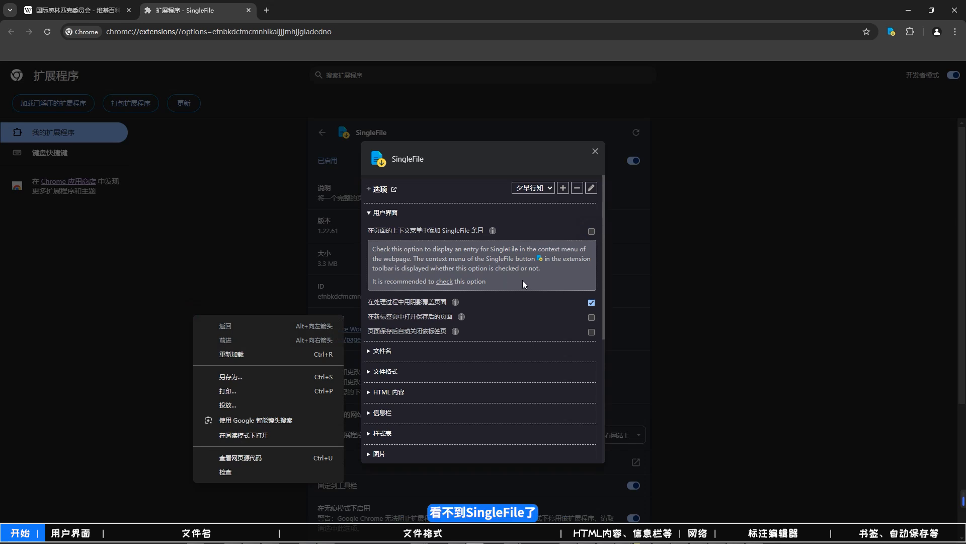
{"action": "left_click", "coordinate": [591, 231]}
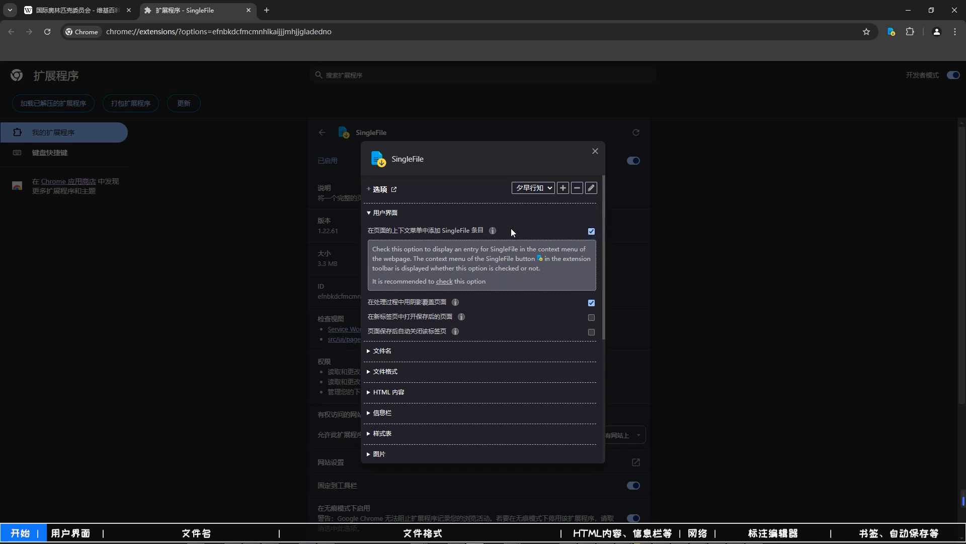
{"action": "left_click", "coordinate": [492, 230]}
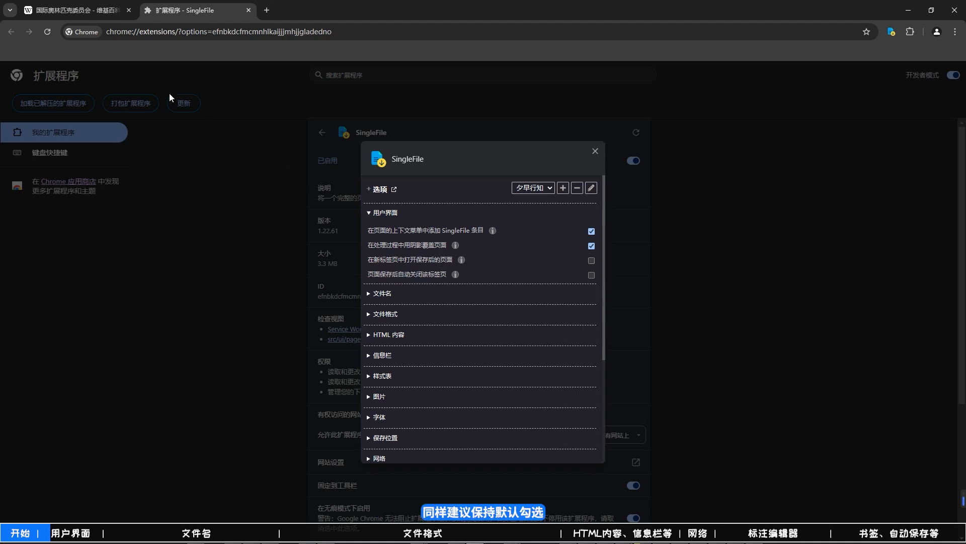
- Save the Wikipedia article 国际奥林匹克委员会 with SingleFile
{"action": "left_click", "coordinate": [78, 12]}
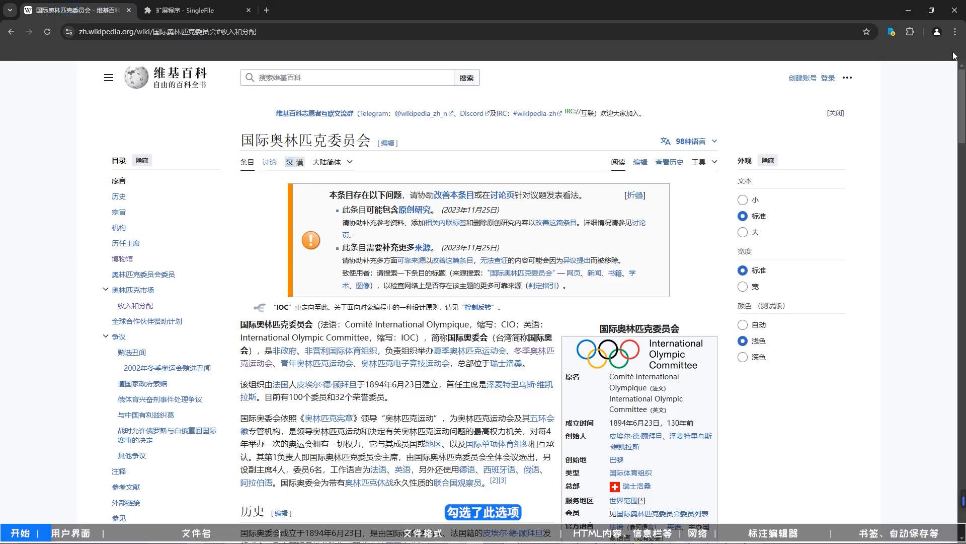
{"action": "left_click", "coordinate": [892, 32]}
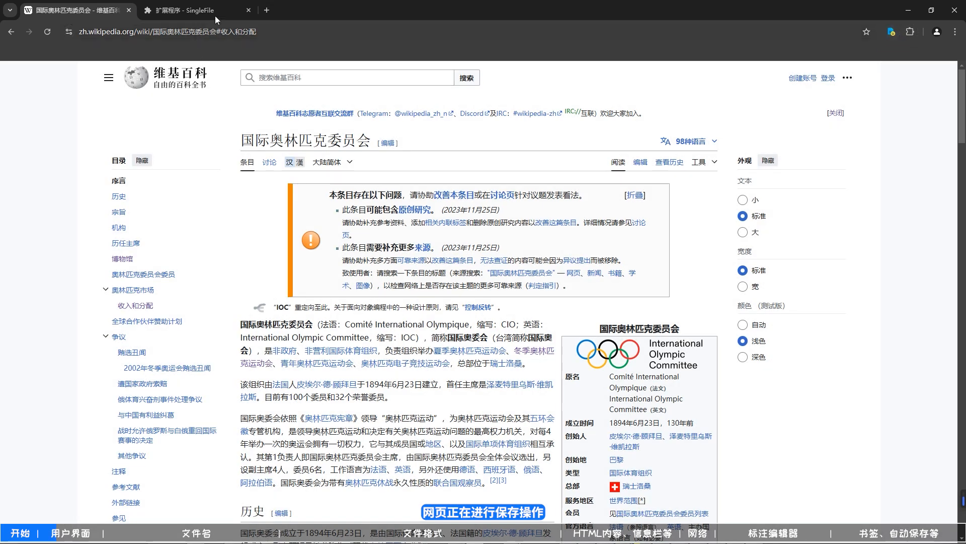
- Enable opening saved pages in a new tab in the SingleFile options and save the 国际奥林匹克委员会 article again
{"action": "left_click", "coordinate": [216, 16]}
{"action": "mouse_move", "coordinate": [462, 260]}
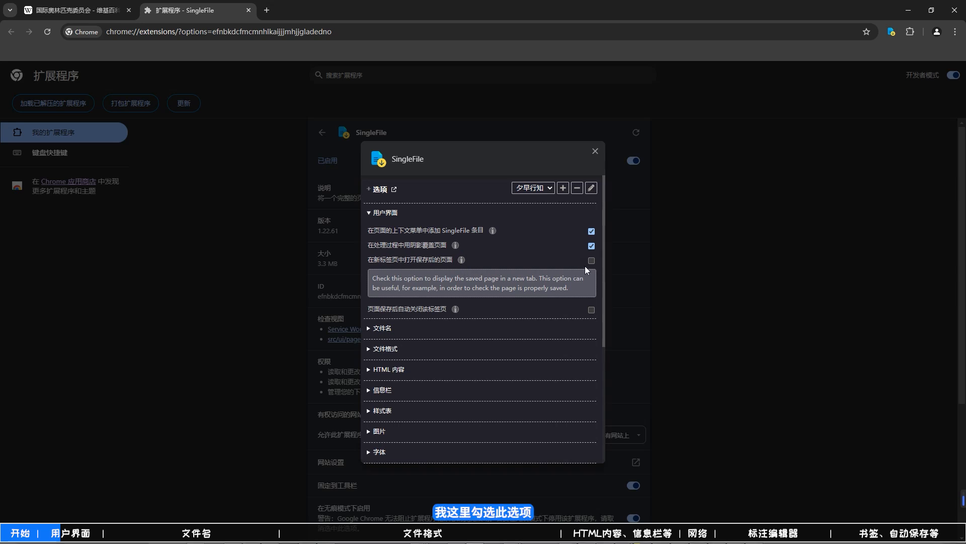
{"action": "left_click", "coordinate": [75, 10]}
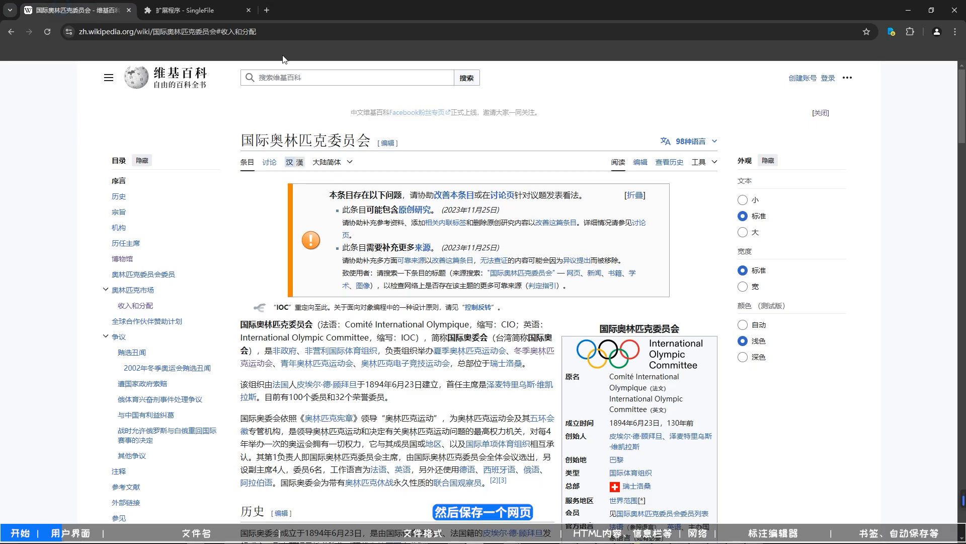
{"action": "left_click", "coordinate": [890, 33]}
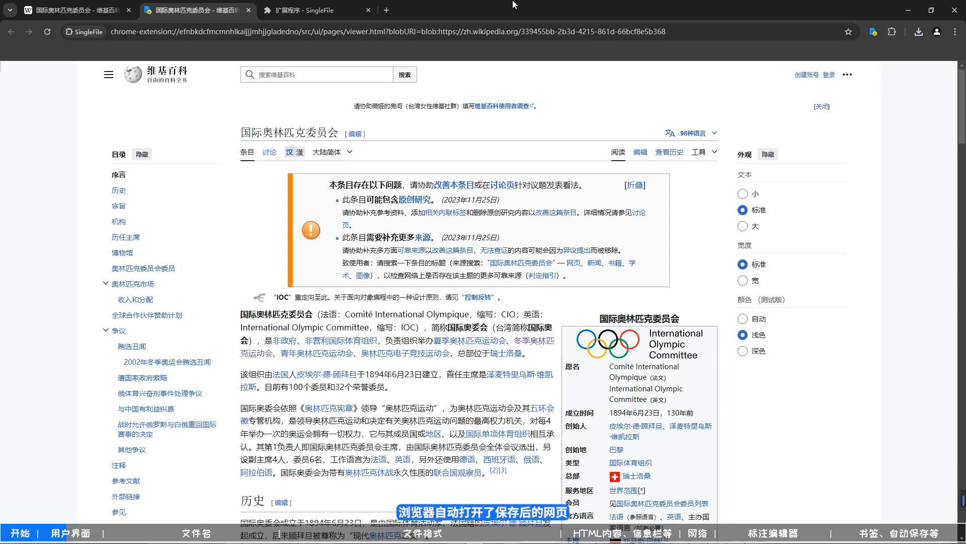
- Inspect the address of the saved page opened in the SingleFile viewer and close its tab
{"action": "left_click", "coordinate": [683, 30]}
{"action": "left_click", "coordinate": [682, 30]}
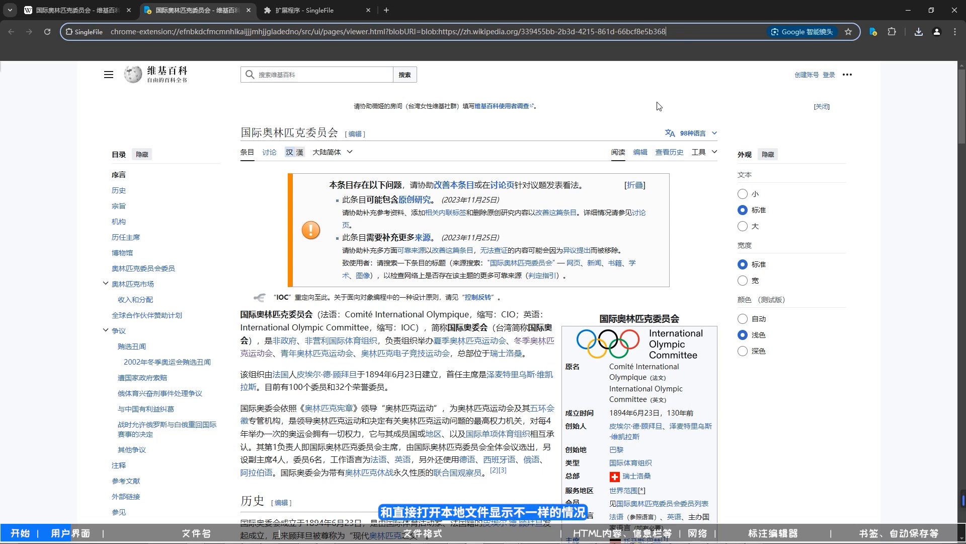
{"action": "left_click", "coordinate": [249, 10]}
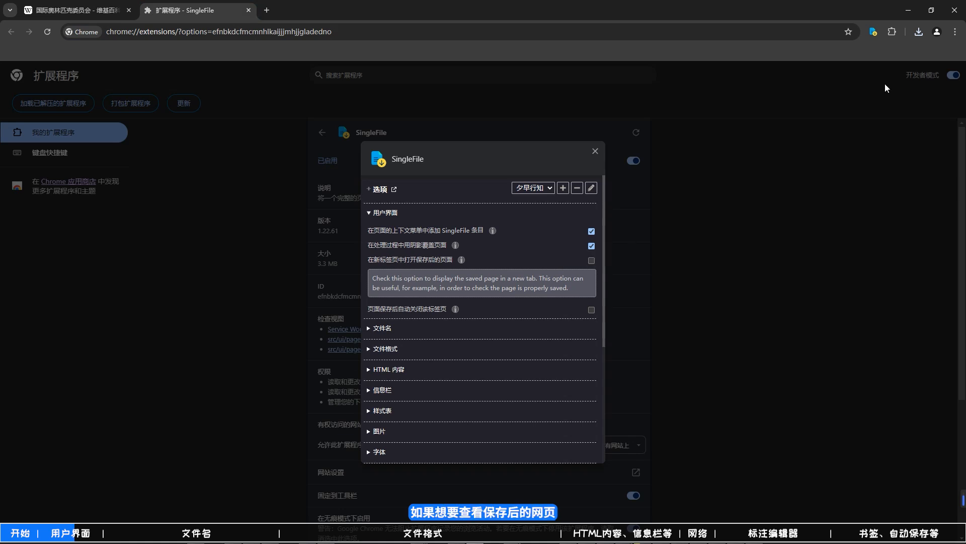
- View the most recently downloaded saved article as a local file and close its tab
{"action": "left_click", "coordinate": [919, 31]}
{"action": "left_click", "coordinate": [855, 83]}
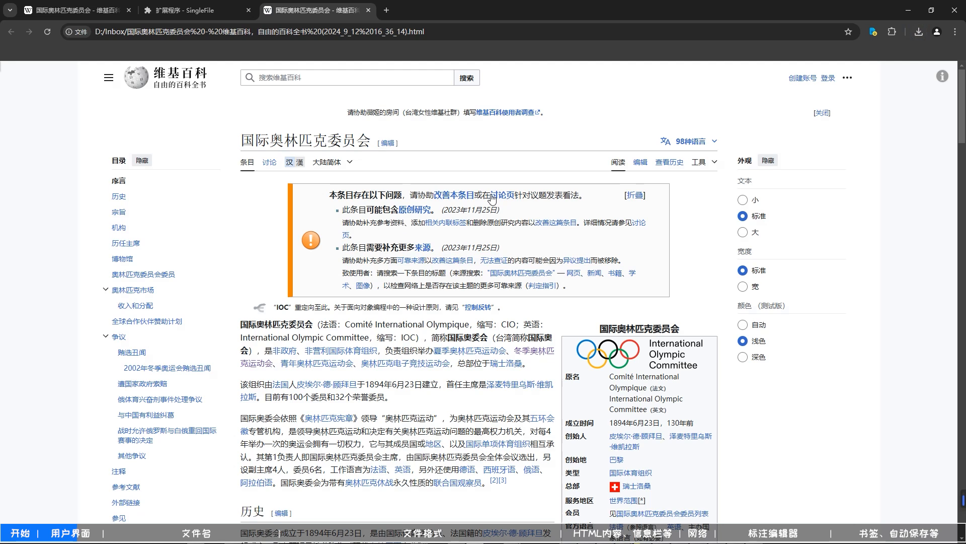
{"action": "key", "text": "ctrl+w"}
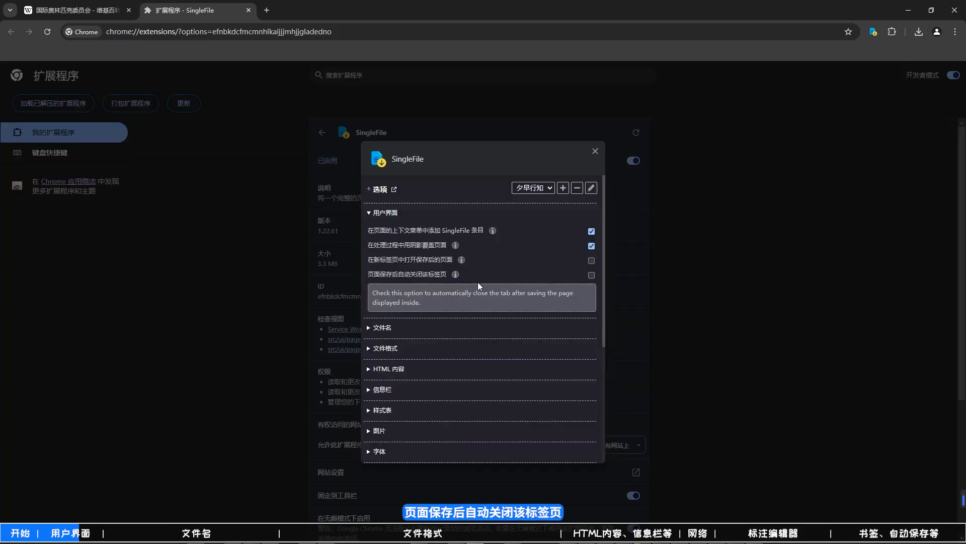
- Enable automatic tab closing after saving, and save the Olympic Committee article with the 青年奥林匹克运动会 link open in another tab
{"action": "left_click", "coordinate": [592, 275]}
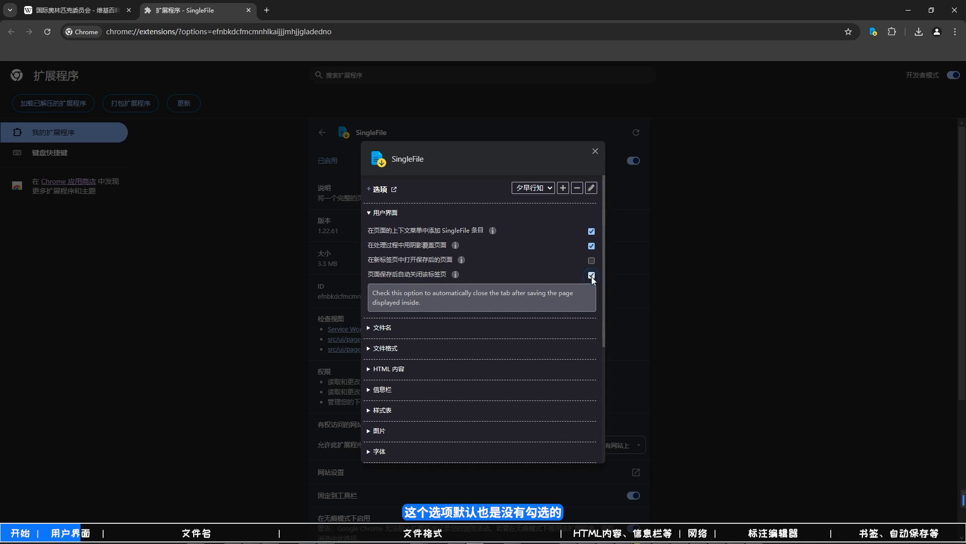
{"action": "left_click", "coordinate": [99, 15]}
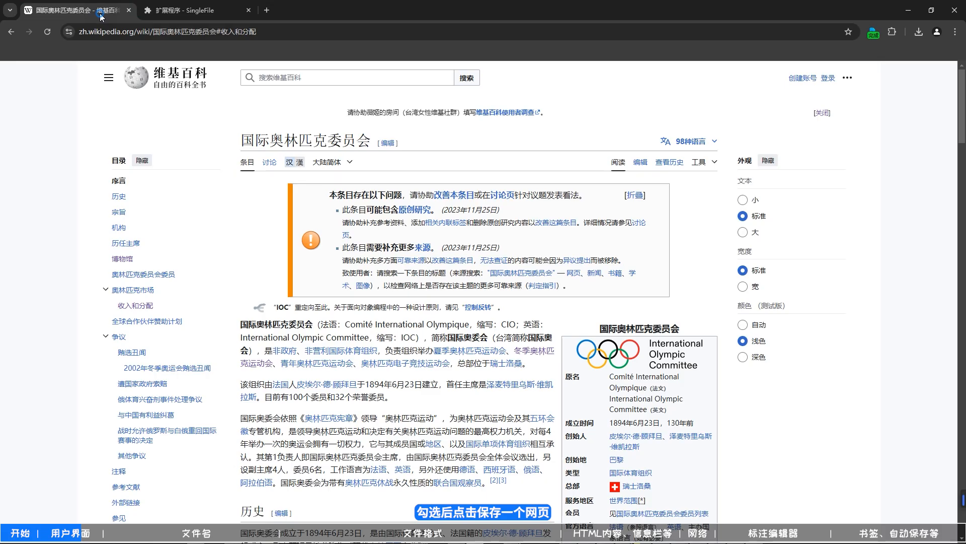
{"action": "right_click", "coordinate": [336, 361]}
{"action": "left_click", "coordinate": [381, 372]}
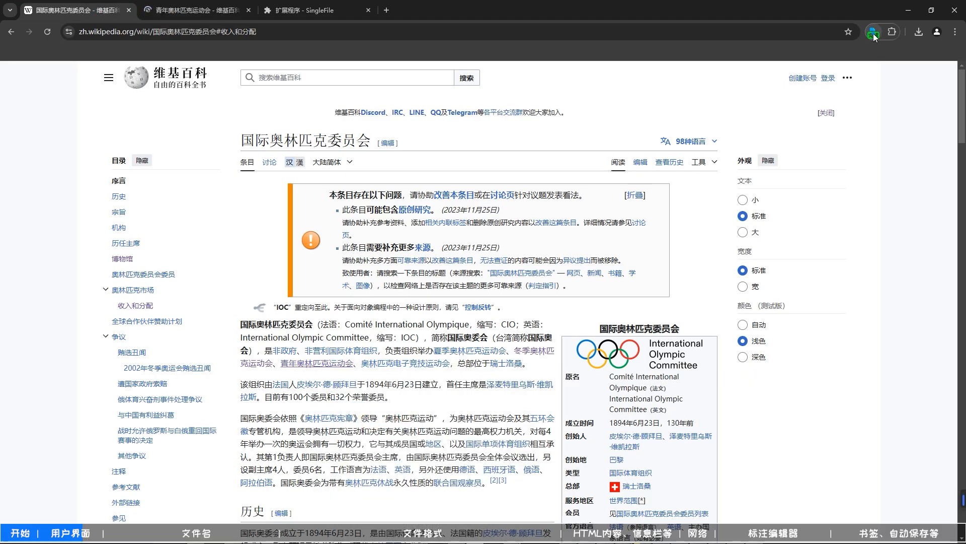
{"action": "left_click", "coordinate": [874, 34]}
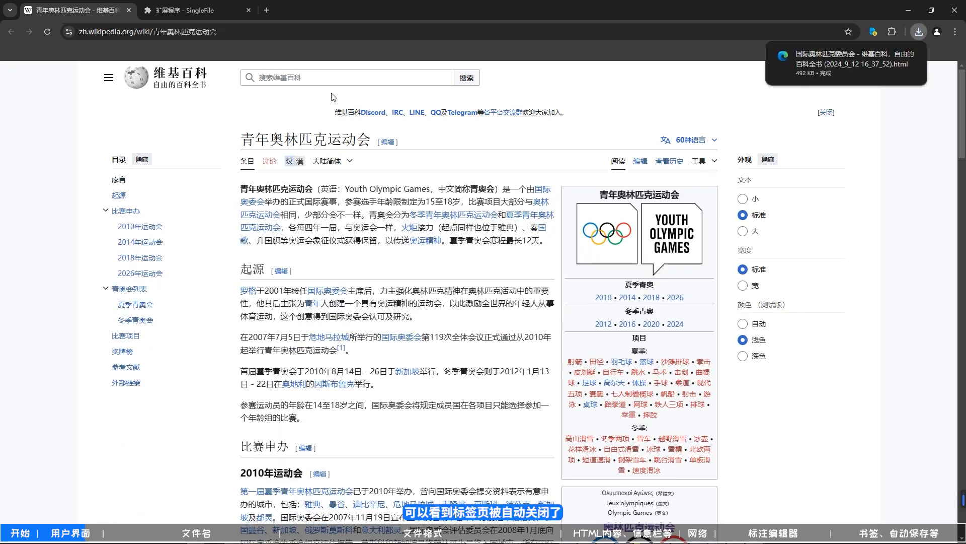
- Turn off automatic tab closing after saving, and switch from the 用户界面 settings to the 文件名 settings
{"action": "left_click", "coordinate": [192, 16]}
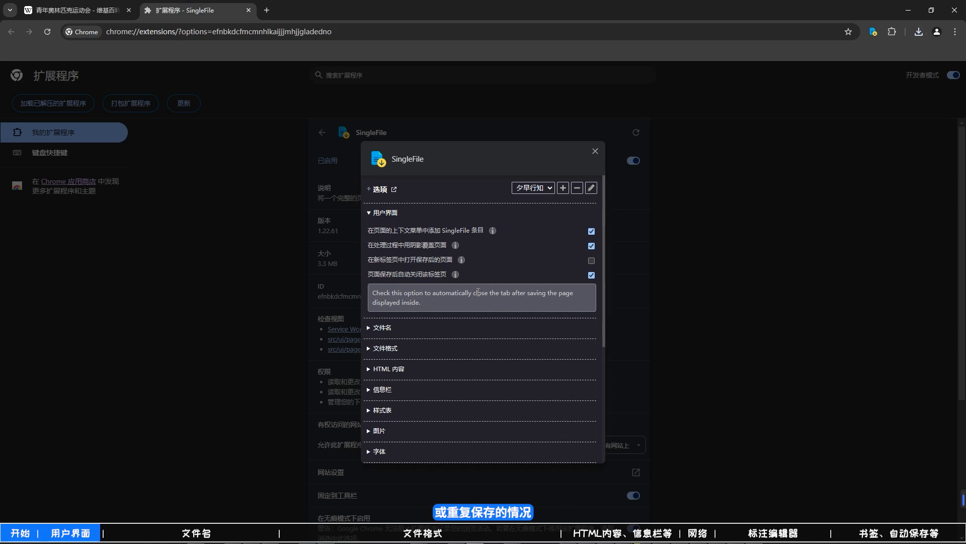
{"action": "left_click", "coordinate": [590, 276]}
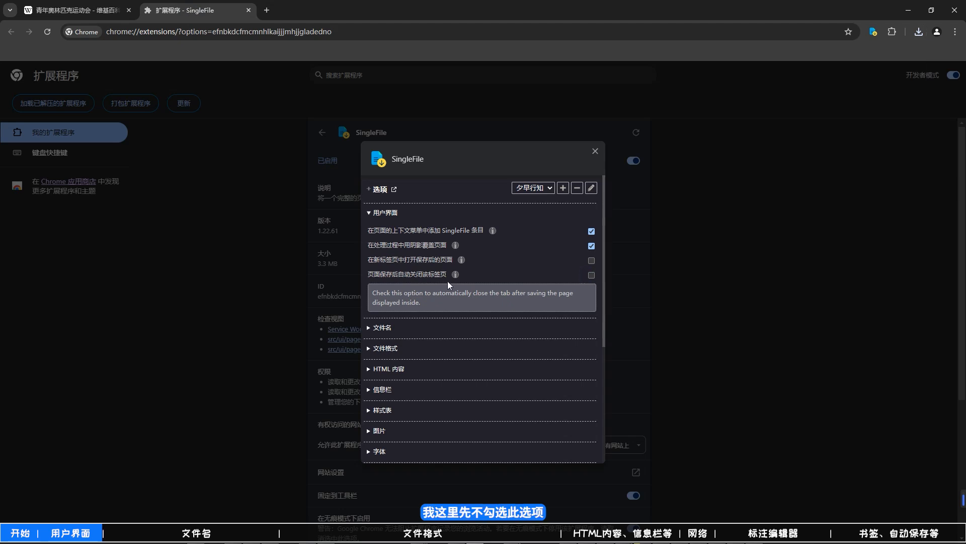
{"action": "left_click", "coordinate": [381, 213]}
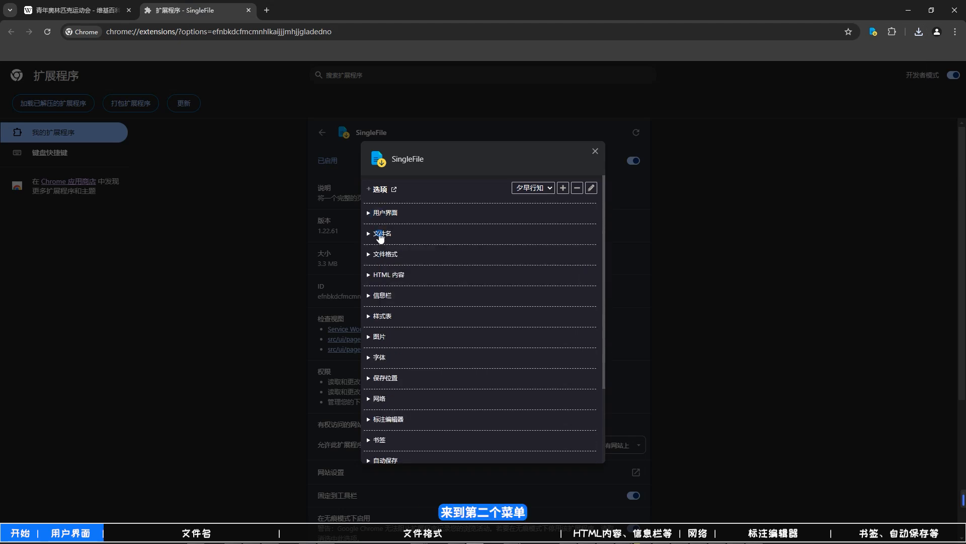
{"action": "left_click", "coordinate": [380, 234]}
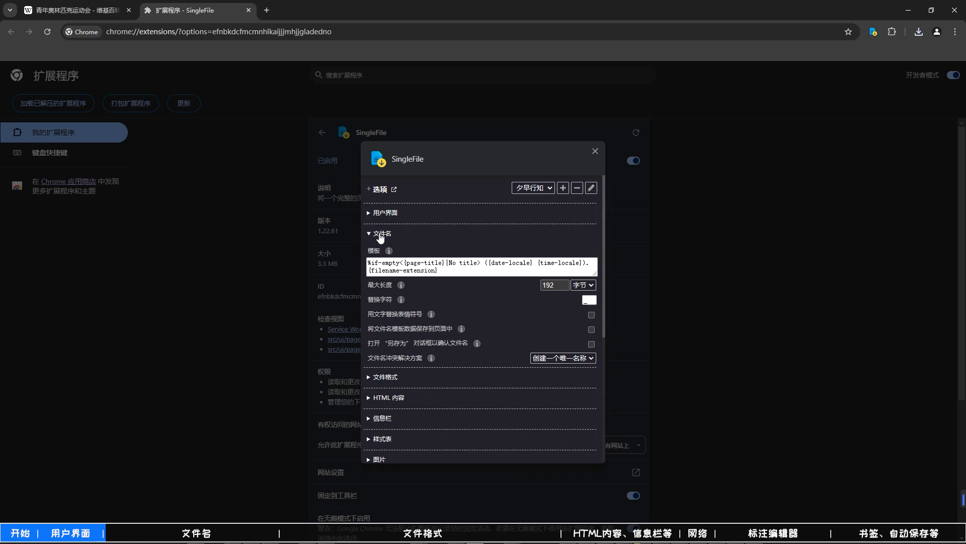
- Review the file name template's explanation and its title, date and extension parts, and compare them with the most recent download's name
{"action": "left_click", "coordinate": [409, 249]}
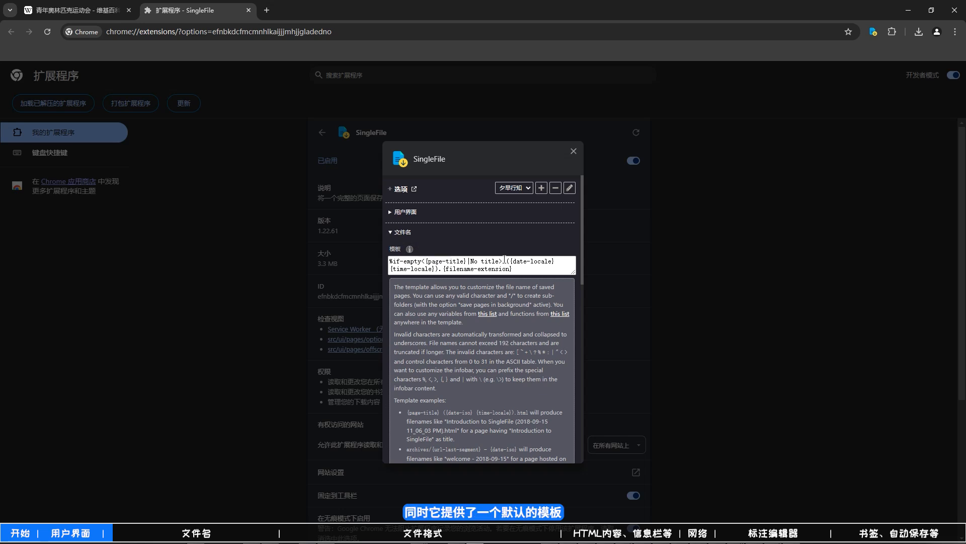
{"action": "left_click_drag", "start_coordinate": [504, 261], "coordinate": [390, 261]}
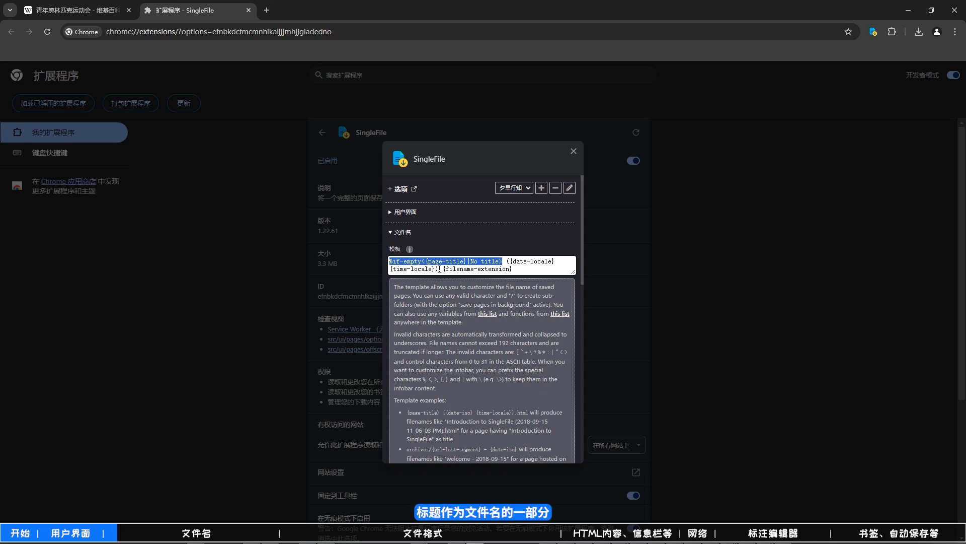
{"action": "mouse_move", "coordinate": [439, 269]}
{"action": "left_mouse_down"}
{"action": "mouse_move", "coordinate": [527, 260]}
{"action": "mouse_move", "coordinate": [439, 268]}
{"action": "left_mouse_up"}
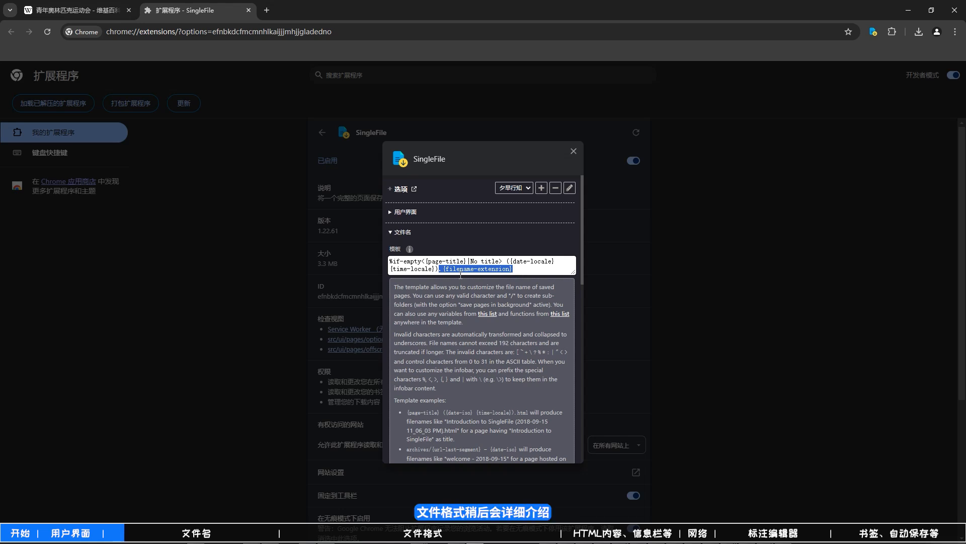
{"action": "left_click", "coordinate": [921, 32]}
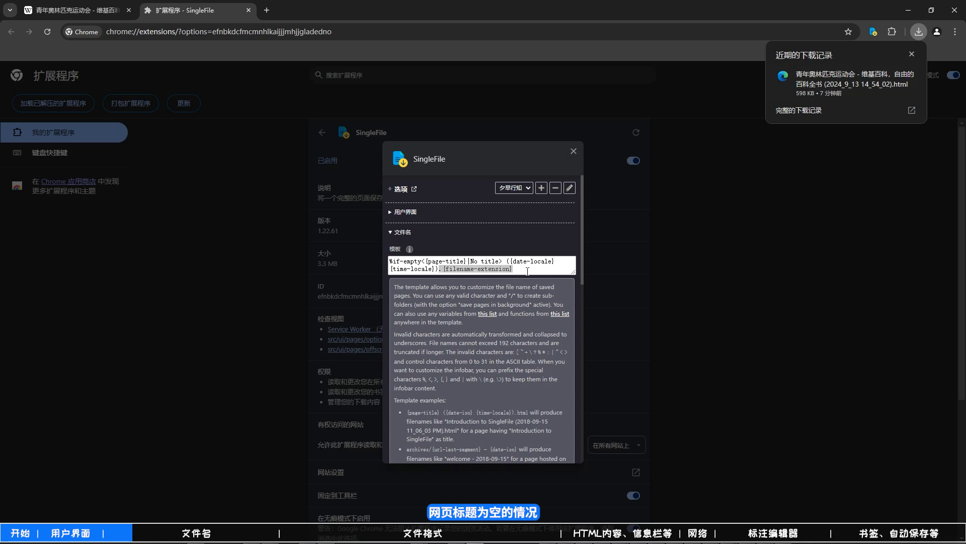
{"action": "left_click", "coordinate": [527, 272]}
- Open no-title.html from the local server at 127.0.0.1:8080 in a new tab and save it with SingleFile
{"action": "left_click", "coordinate": [267, 10]}
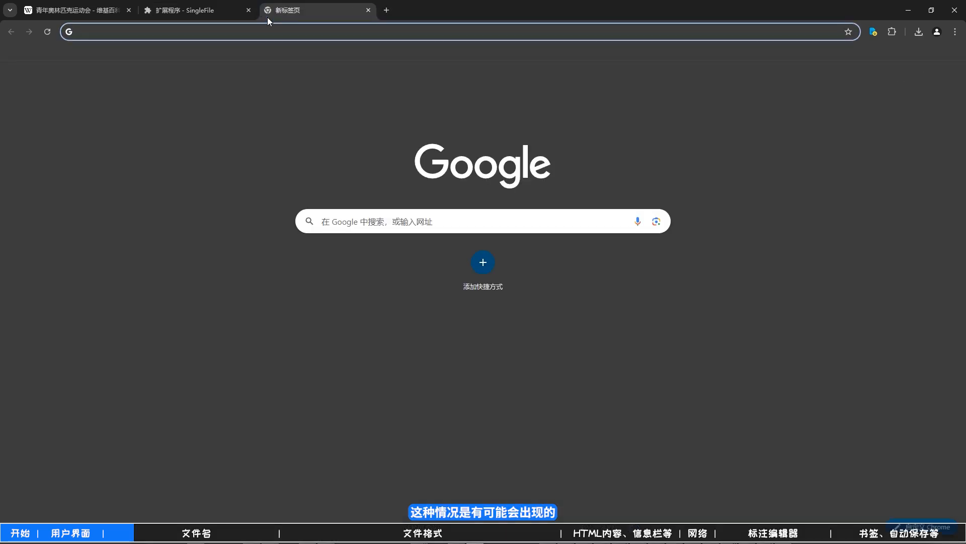
{"action": "type", "text": "htt"}
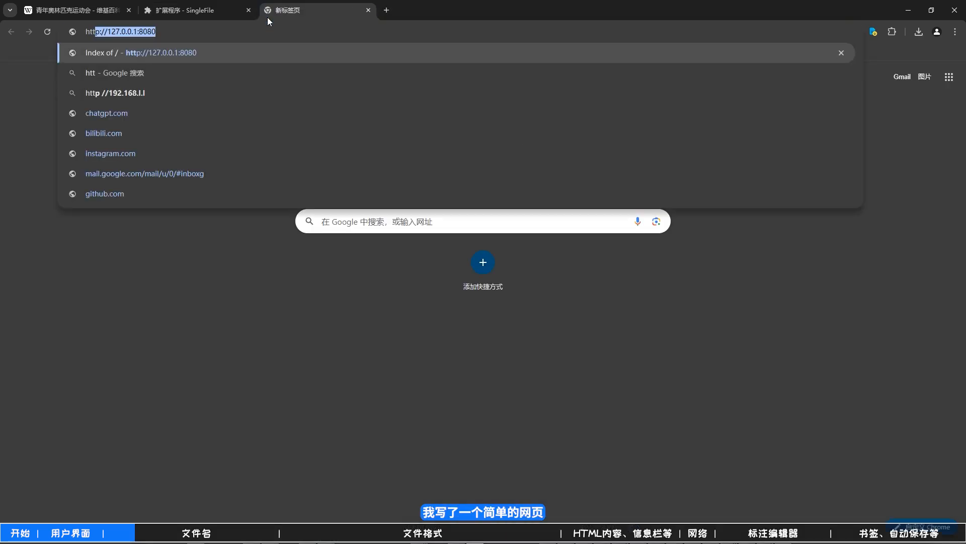
{"action": "key", "text": "Return"}
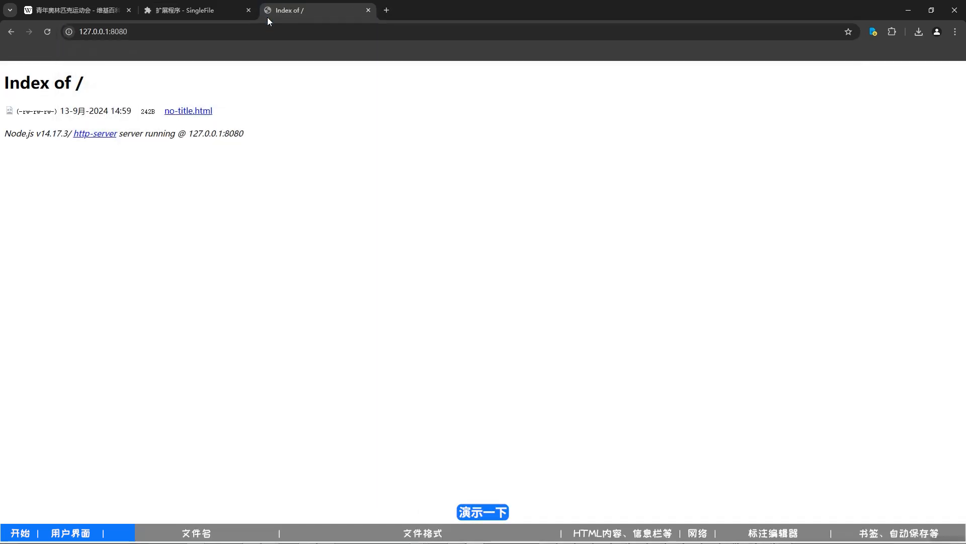
{"action": "left_click", "coordinate": [188, 111]}
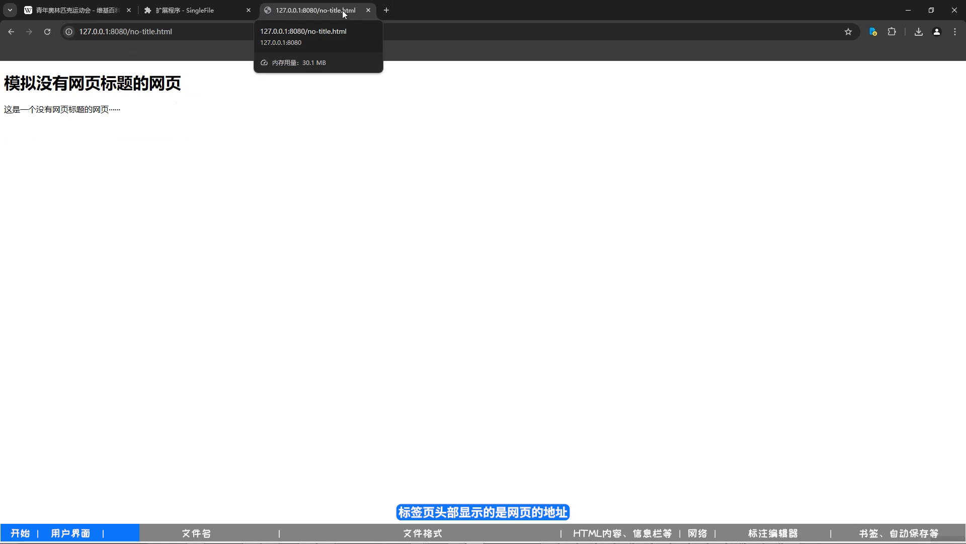
{"action": "left_click", "coordinate": [873, 31]}
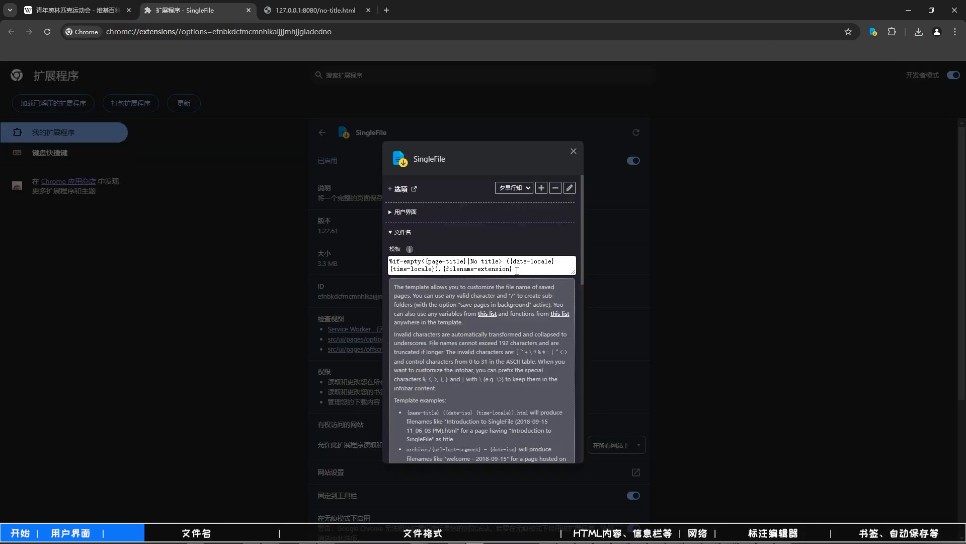
- Replace the file name template with singlefile/%if-empty<{page-title}|{page-heading}|{url-href-flat}>.{filename-extension} and review its parts
{"action": "key", "text": "ctrl+a"}
{"action": "type", "text": "singlefile/%if-empty<{page-title}|{page-heading}|{url-href-flat}>.{filename-extension}"}
{"action": "scroll", "coordinate": [442, 270], "scroll_direction": "up", "scroll_amount": 1}
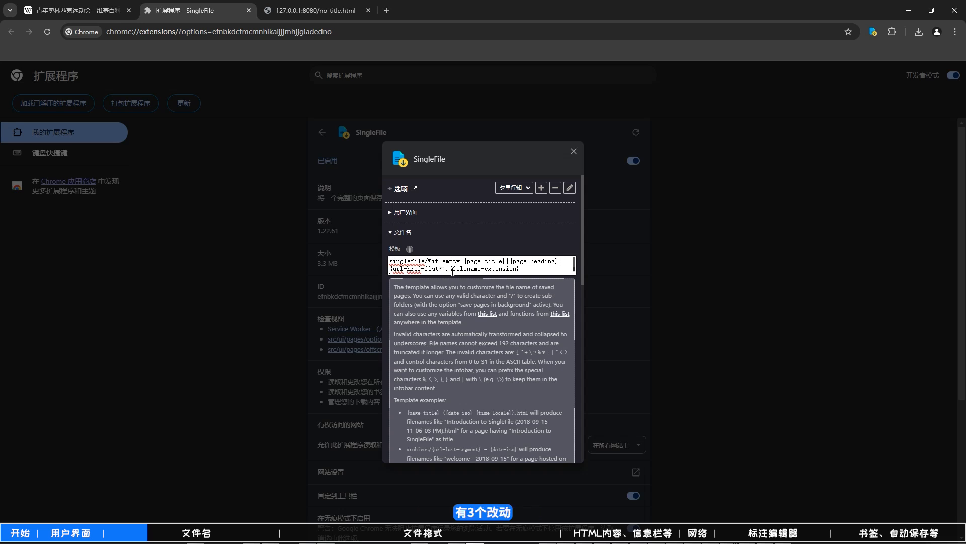
{"action": "left_click_drag", "start_coordinate": [425, 261], "coordinate": [374, 258]}
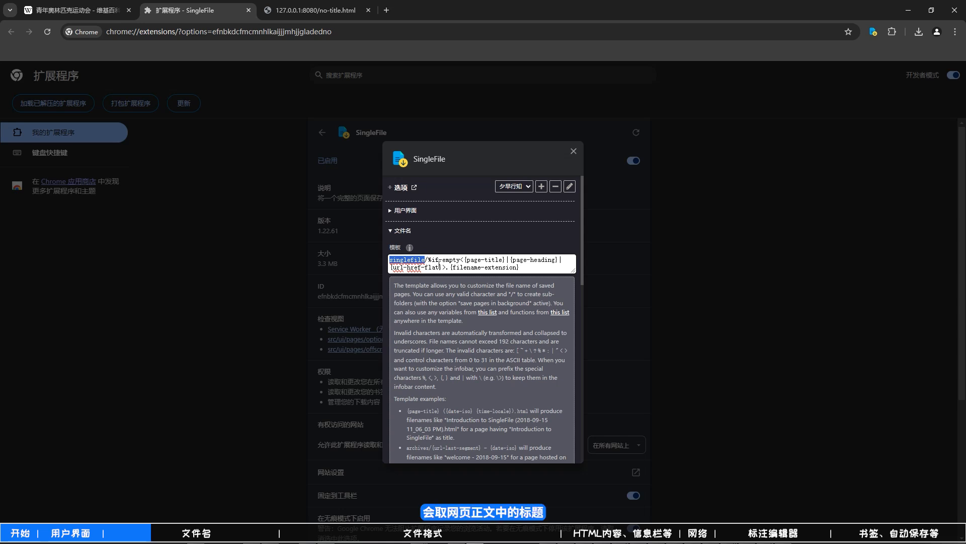
{"action": "left_click", "coordinate": [524, 261]}
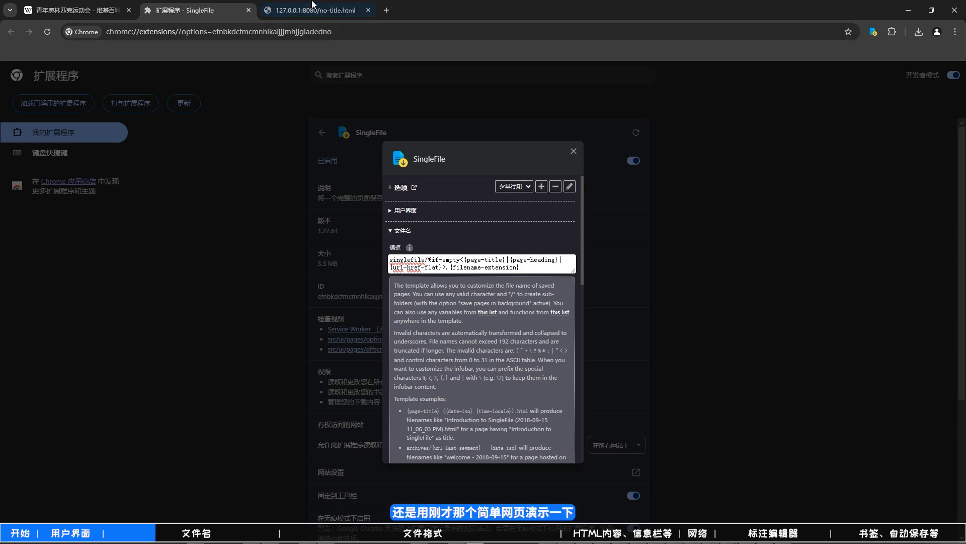
- Save the no-title.html page again with SingleFile and show the downloaded file in its folder
{"action": "left_click", "coordinate": [312, 9]}
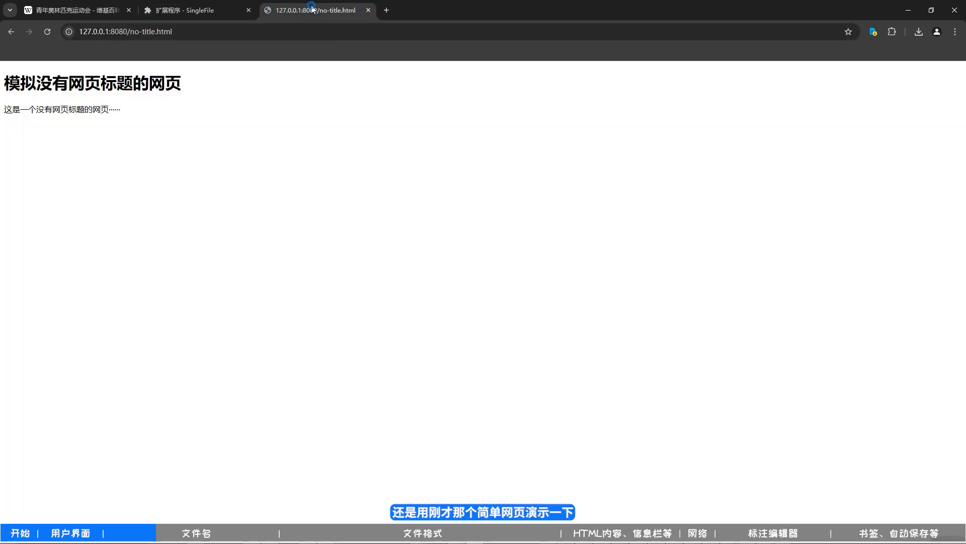
{"action": "left_click", "coordinate": [874, 34]}
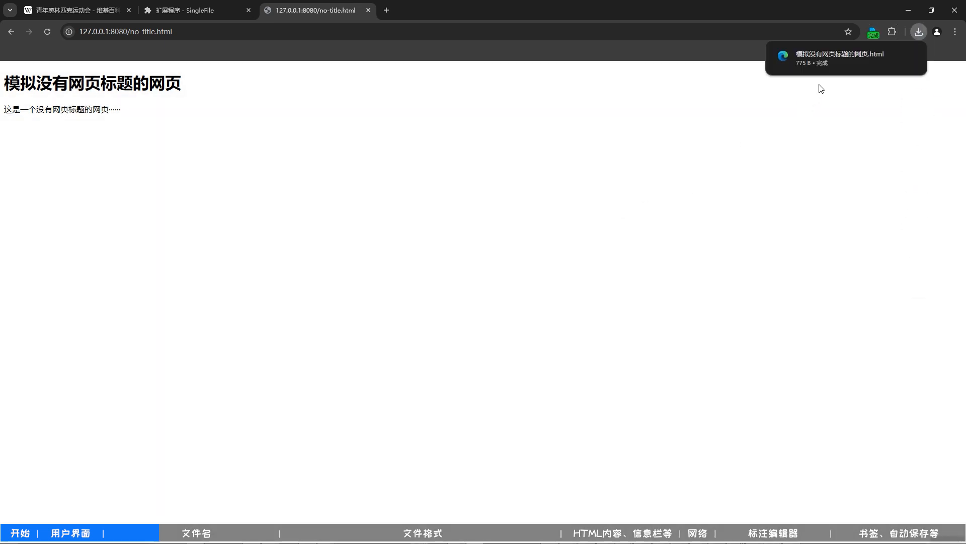
{"action": "left_click", "coordinate": [893, 55]}
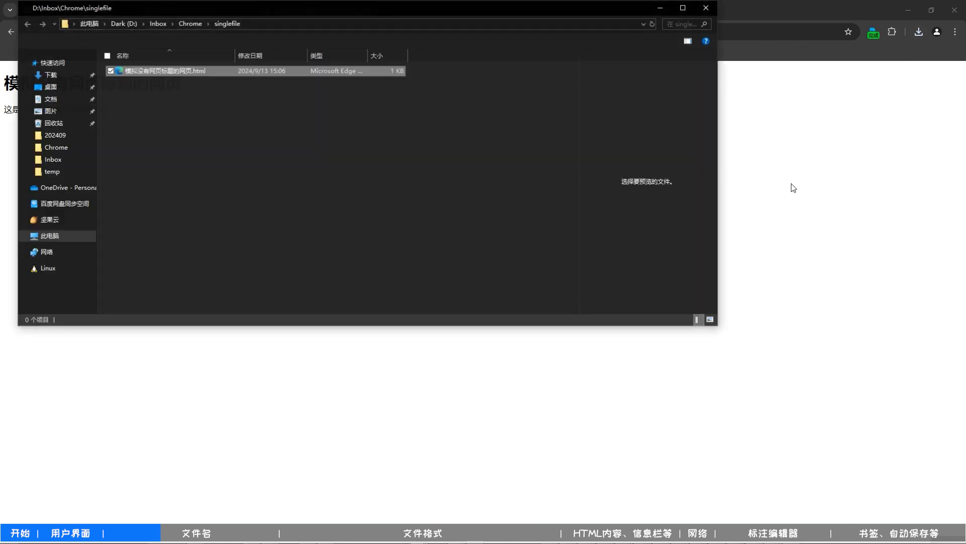
- Compare the saved file's name with the page's body heading, and expand the 杂项 settings in the SingleFile options
{"action": "left_click", "coordinate": [189, 94]}
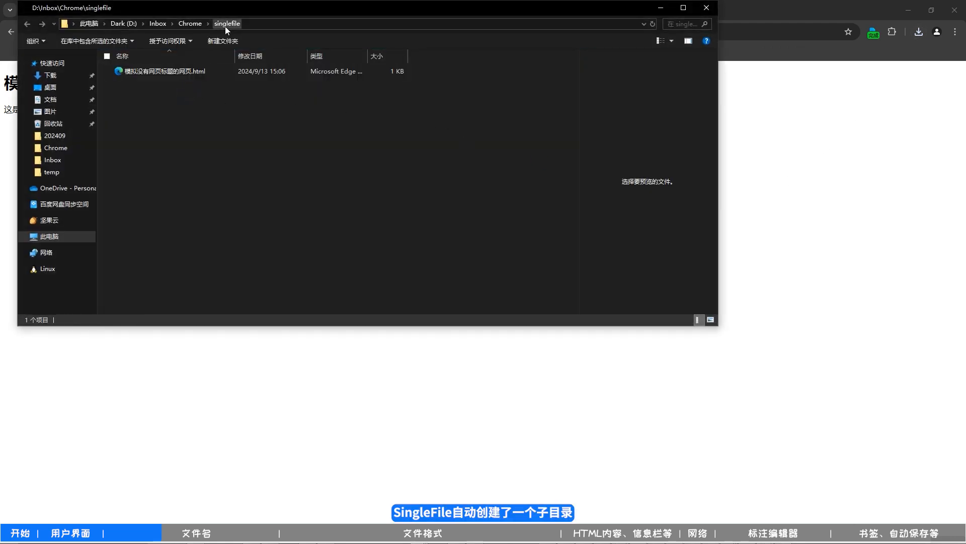
{"action": "left_click", "coordinate": [183, 75]}
{"action": "left_click_drag", "start_coordinate": [194, 11], "coordinate": [398, 87]}
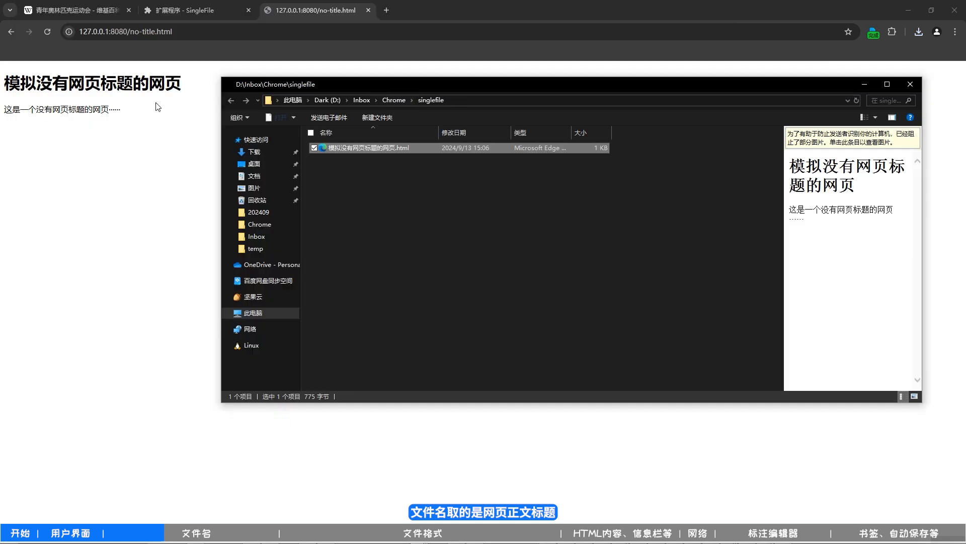
{"action": "left_click_drag", "start_coordinate": [7, 81], "coordinate": [190, 86]}
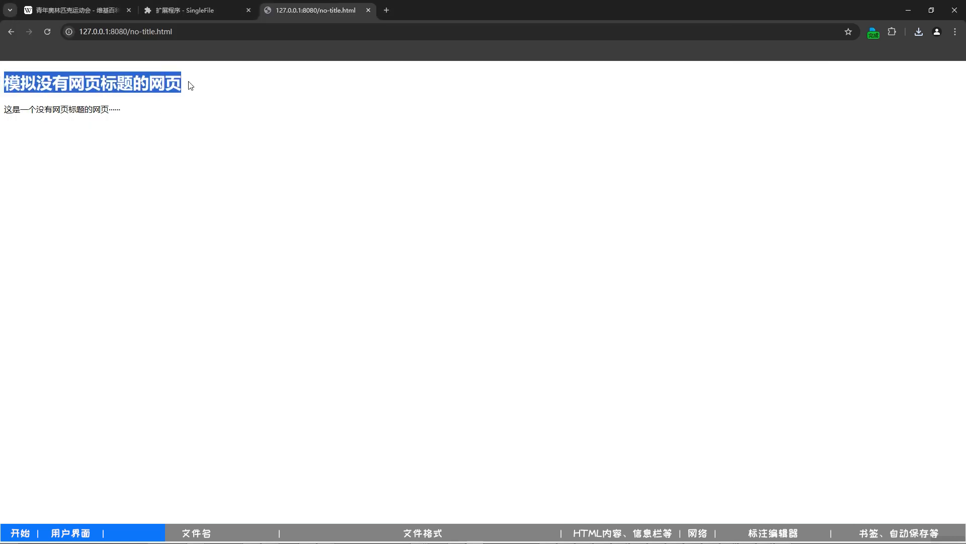
{"action": "left_click", "coordinate": [177, 130]}
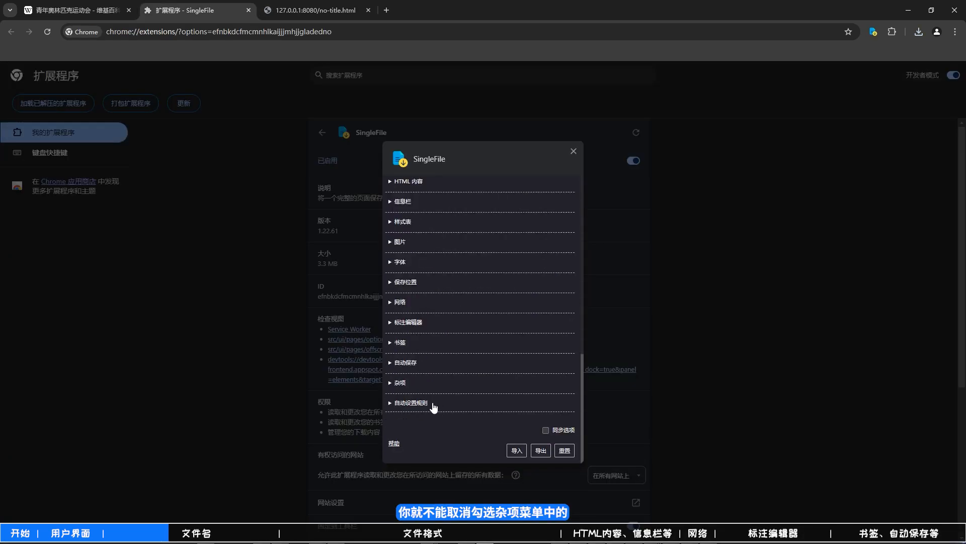
{"action": "left_click", "coordinate": [400, 383]}
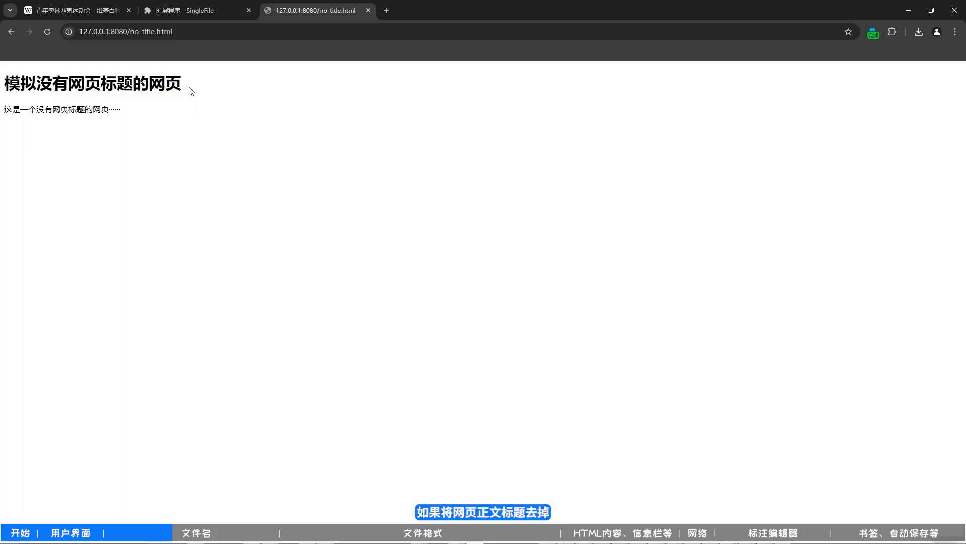
- Delete the h1 heading element from no-title.html in DevTools and save the page with SingleFile
{"action": "left_click_drag", "start_coordinate": [179, 87], "coordinate": [4, 83]}
{"action": "right_click", "coordinate": [67, 81]}
{"action": "left_click", "coordinate": [120, 211]}
{"action": "right_click", "coordinate": [140, 230]}
{"action": "left_click", "coordinate": [183, 282]}
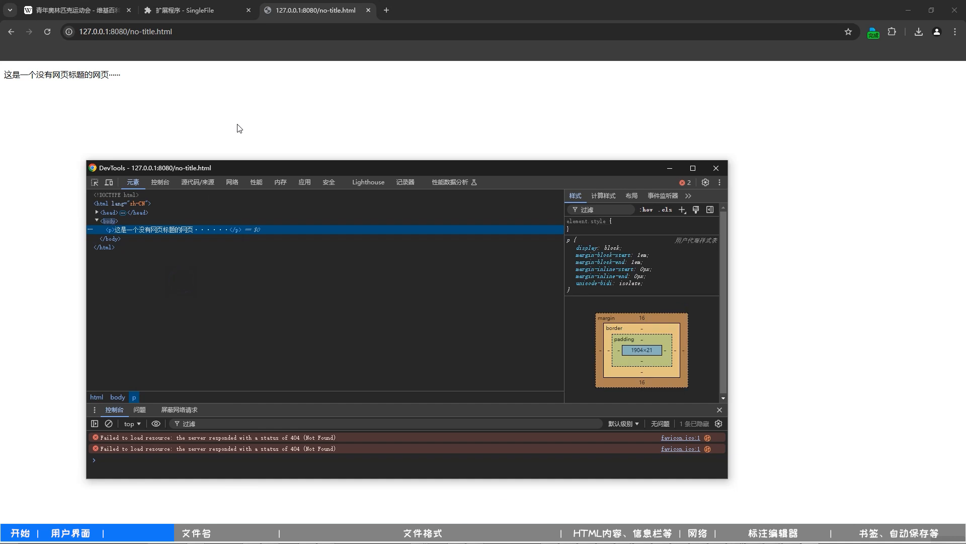
{"action": "left_click", "coordinate": [238, 125]}
{"action": "left_click", "coordinate": [871, 34]}
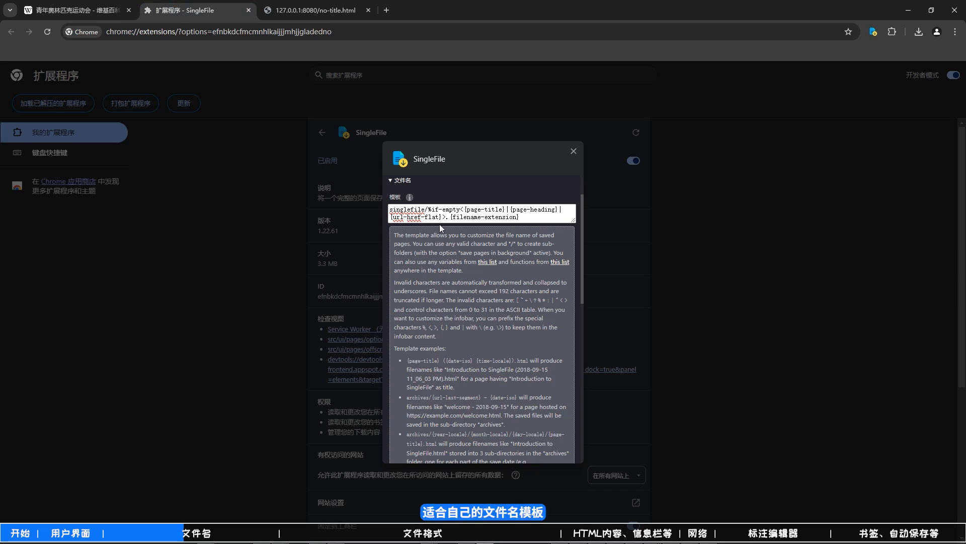
- Look through the template variables list in the SingleFile help, close that page, and collapse the 模板 explanation
{"action": "left_click", "coordinate": [480, 262]}
{"action": "scroll", "coordinate": [459, 230], "scroll_direction": "down", "scroll_amount": 1}
{"action": "scroll", "coordinate": [457, 227], "scroll_direction": "down", "scroll_amount": 14}
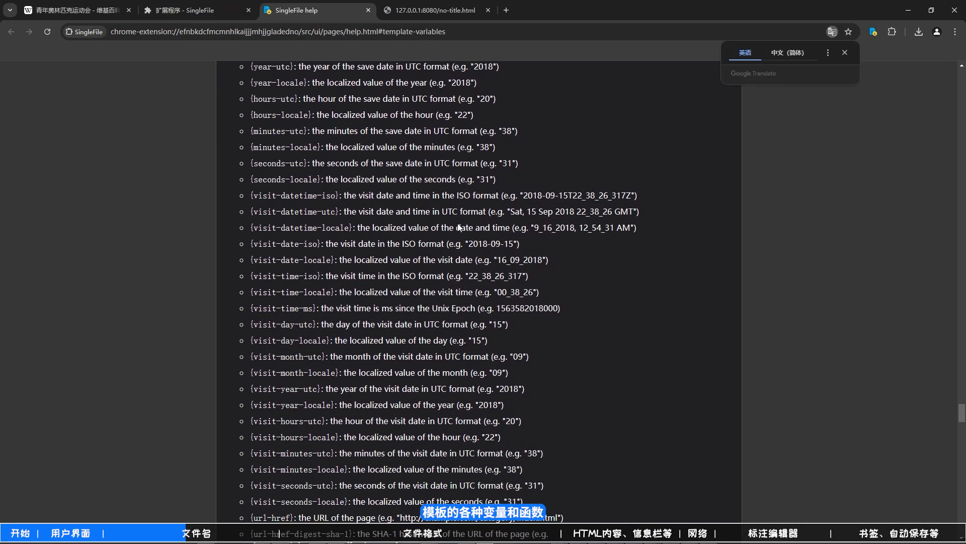
{"action": "left_click", "coordinate": [369, 10]}
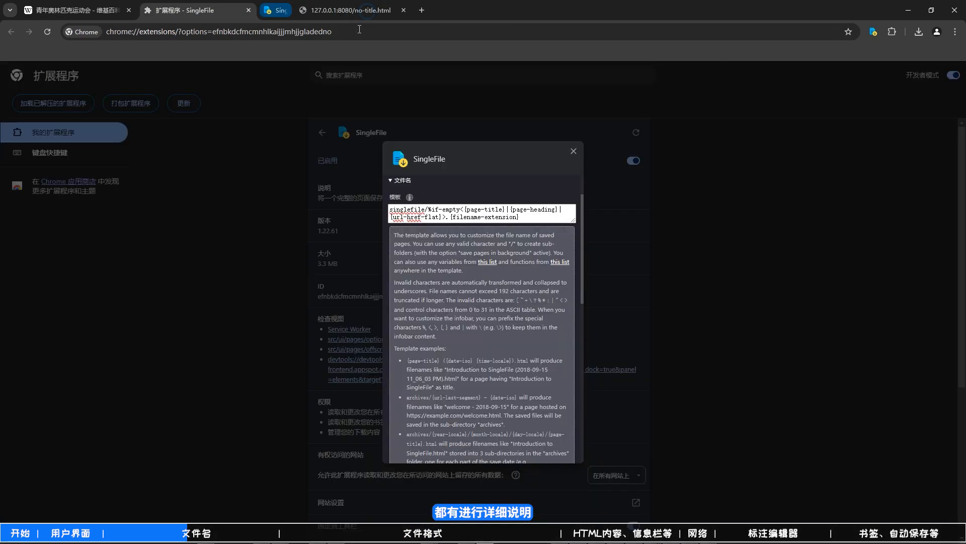
{"action": "left_click", "coordinate": [410, 196]}
- Read the 最大长度 explanation and change the maximum file name length's unit to 字符
{"action": "left_click", "coordinate": [420, 231]}
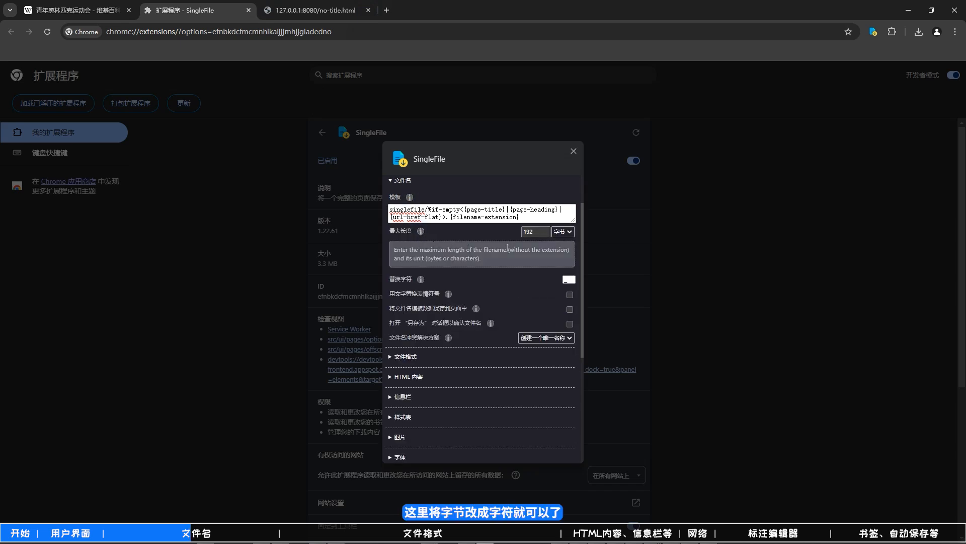
{"action": "left_click", "coordinate": [563, 249]}
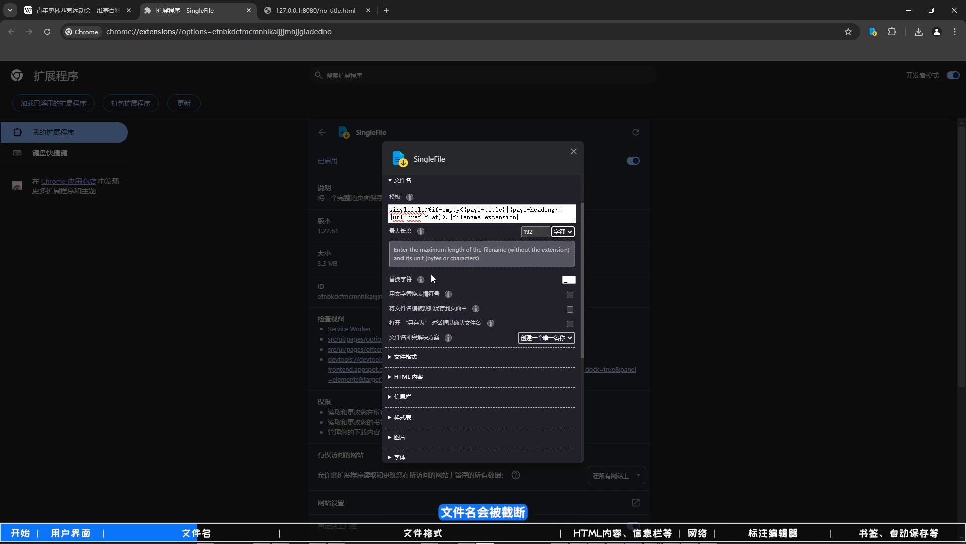
{"action": "left_click", "coordinate": [421, 231]}
- Set the 替换字符 for invalid file name characters to a hyphen and save no-title.html again
{"action": "left_click", "coordinate": [422, 246]}
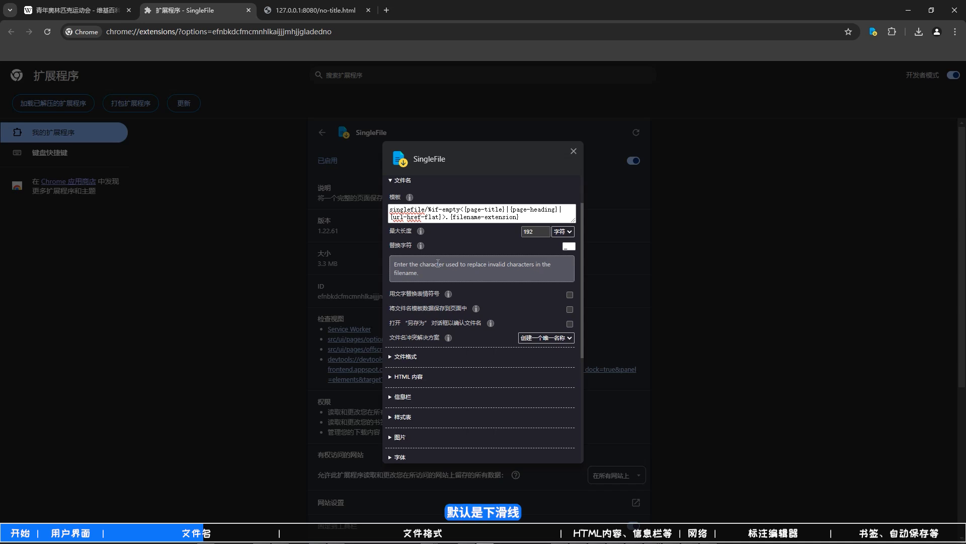
{"action": "left_click", "coordinate": [569, 246]}
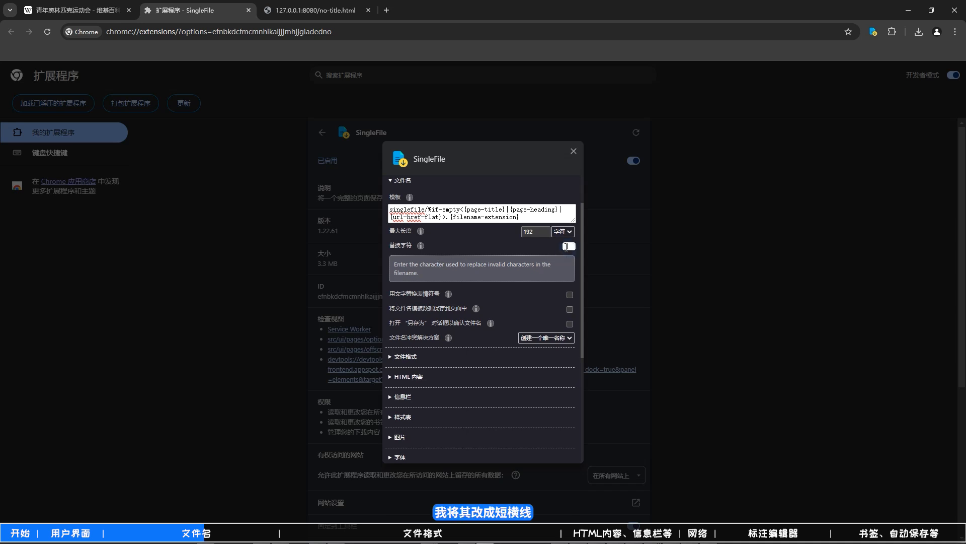
{"action": "left_click", "coordinate": [316, 10]}
{"action": "left_click", "coordinate": [874, 30]}
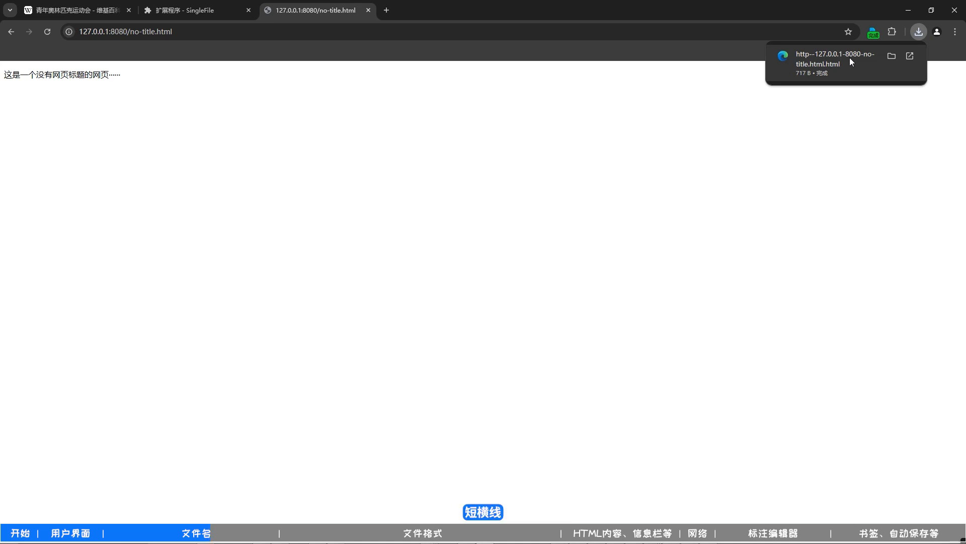
- Read the explanation of the 用文字替换表情符号 option in the 文件名 settings
{"action": "left_click", "coordinate": [191, 17]}
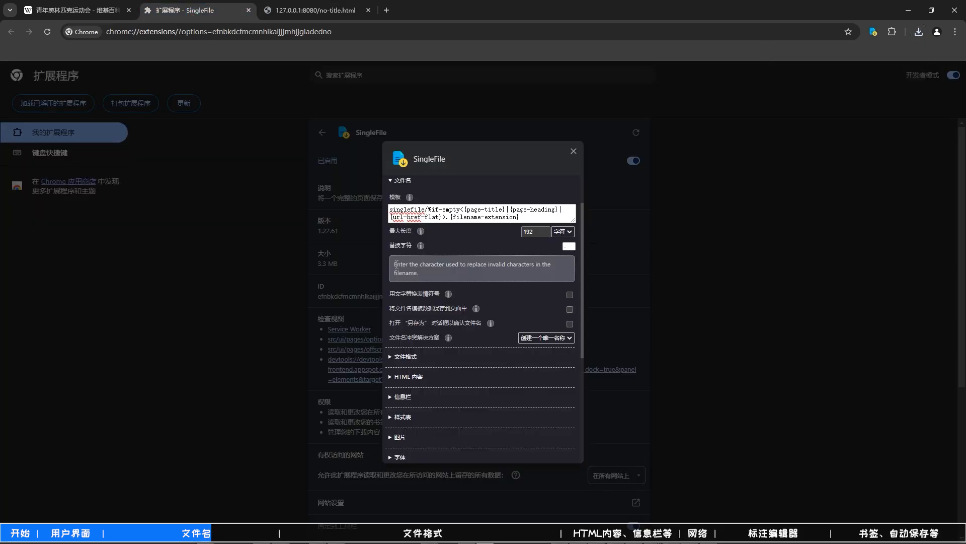
{"action": "mouse_move", "coordinate": [448, 262]}
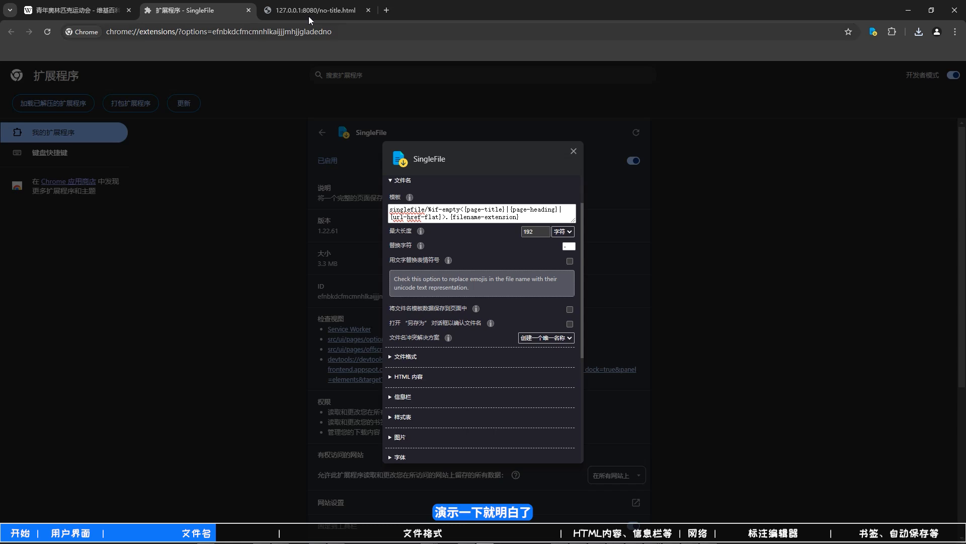
- Reload no-title.html and append the emoji code &#128512; to the end of its h1 heading in DevTools
{"action": "key", "text": "ctrl+Tab"}
{"action": "left_click", "coordinate": [46, 32]}
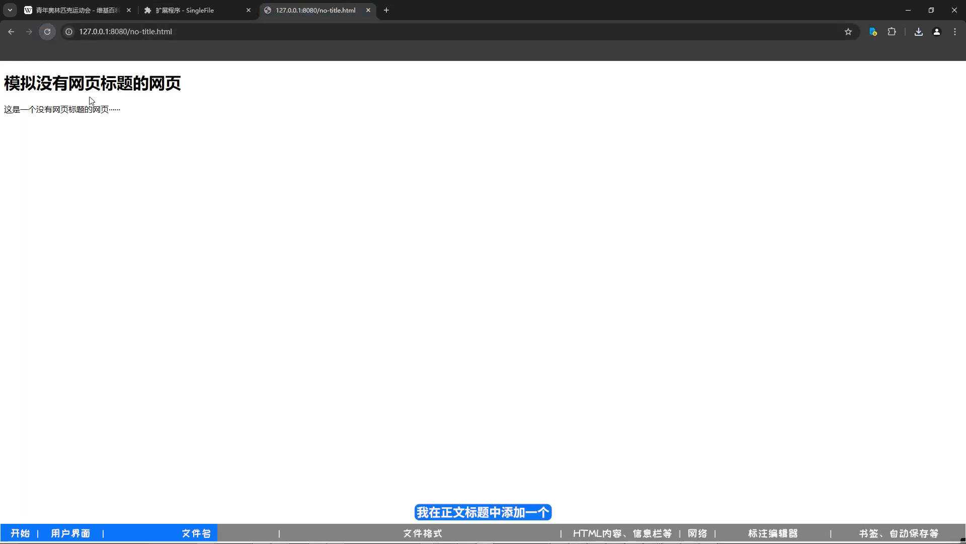
{"action": "right_click", "coordinate": [97, 82]}
{"action": "left_click", "coordinate": [172, 318]}
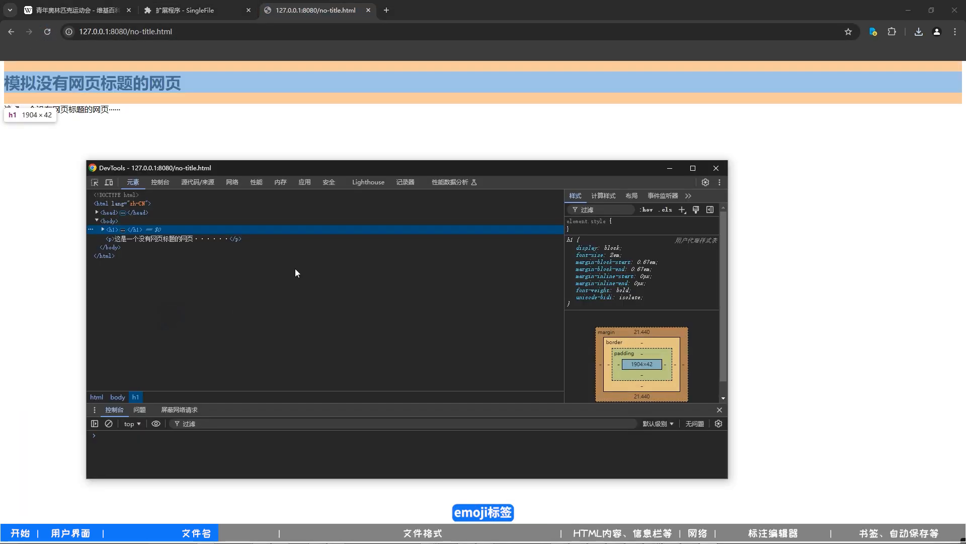
{"action": "right_click", "coordinate": [111, 231]}
{"action": "left_click", "coordinate": [198, 253]}
{"action": "type", "text": "&#128512;</h1>"}
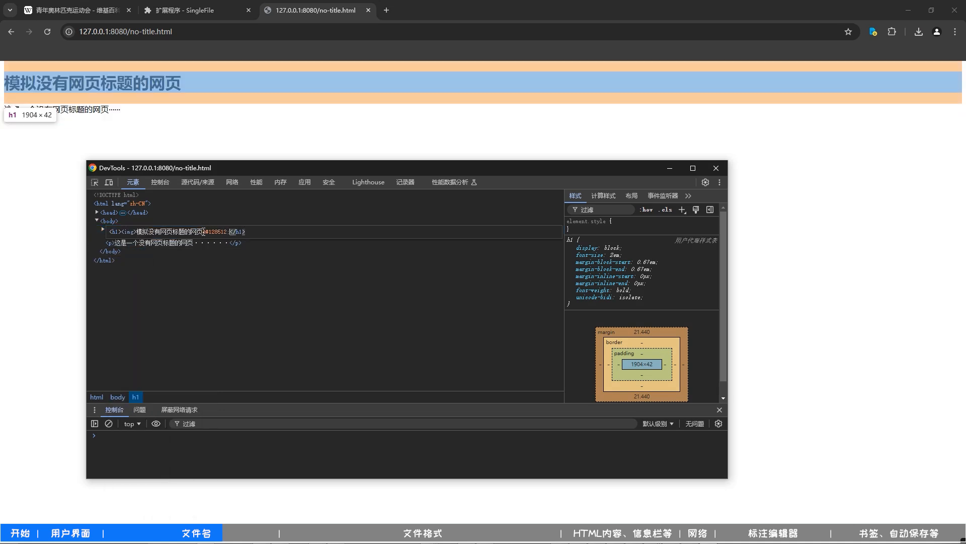
{"action": "key", "text": "ctrl+Return"}
{"action": "left_click", "coordinate": [234, 128]}
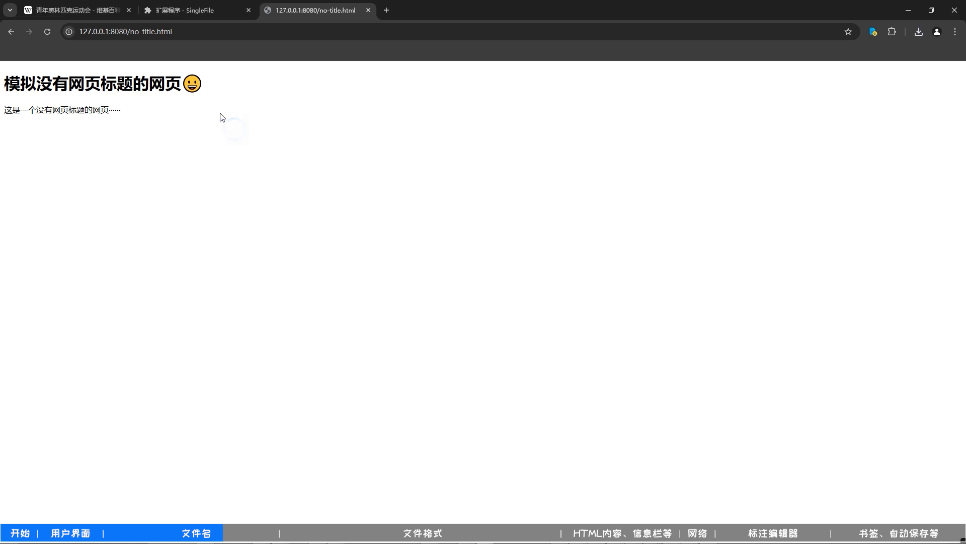
- Check the emoji at the end of the h1 heading and save no-title.html with SingleFile
{"action": "left_click_drag", "start_coordinate": [214, 85], "coordinate": [192, 85]}
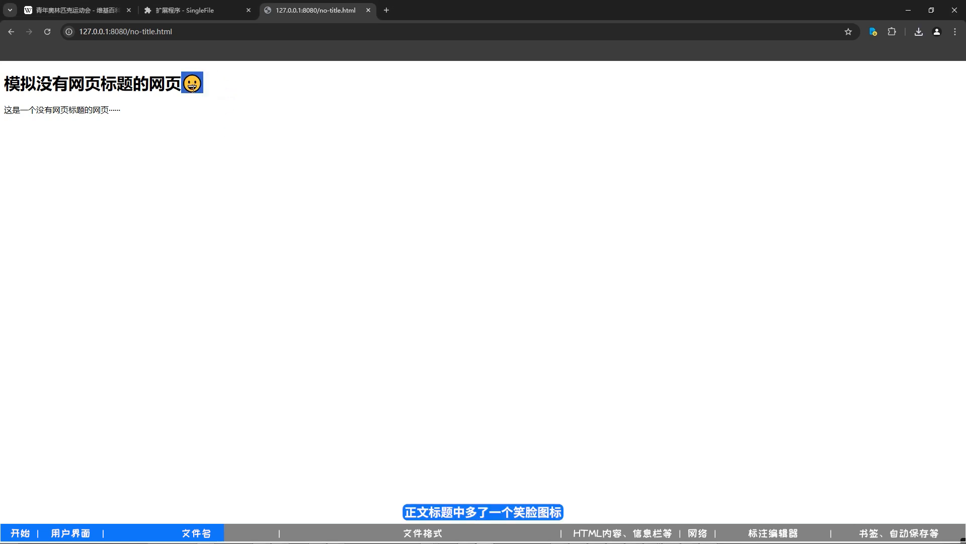
{"action": "left_click", "coordinate": [233, 102]}
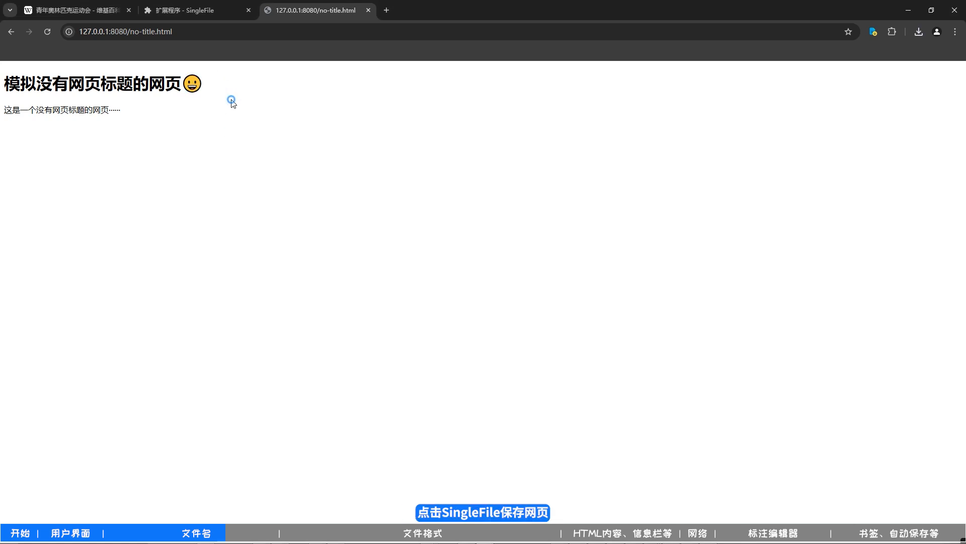
{"action": "left_click", "coordinate": [874, 32]}
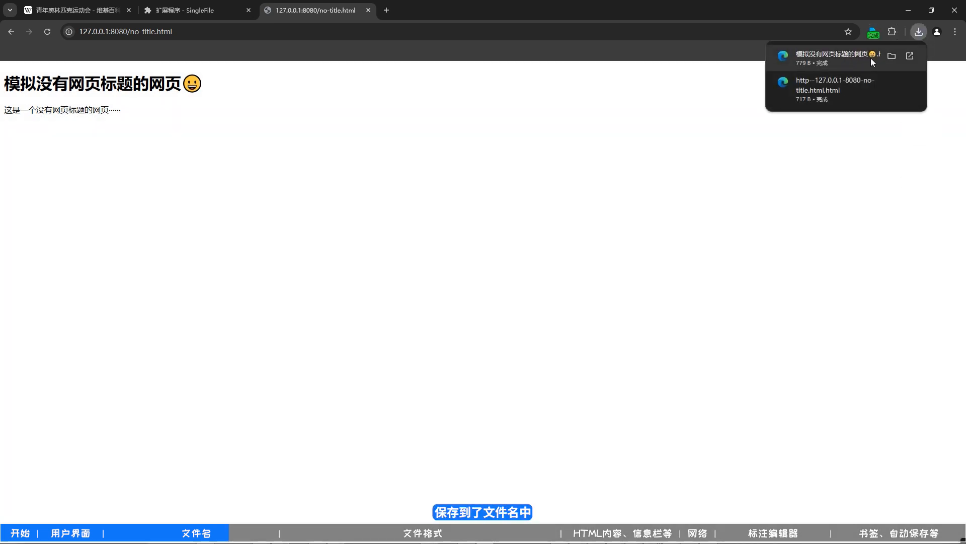
- Enable the 用文字替换表情符号 option in the 文件名 settings and save no-title.html again
{"action": "left_click", "coordinate": [206, 12]}
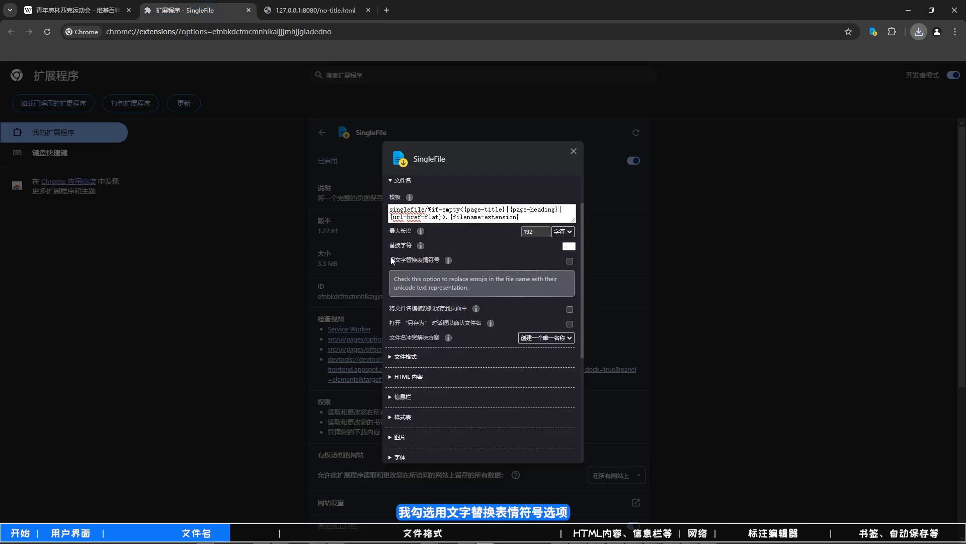
{"action": "left_click", "coordinate": [570, 261]}
{"action": "left_click", "coordinate": [311, 12]}
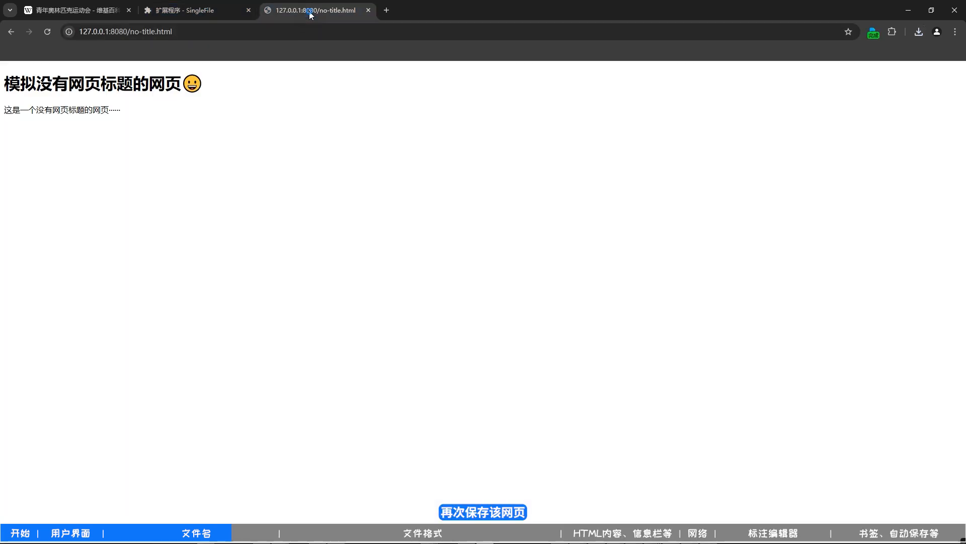
{"action": "left_click", "coordinate": [873, 34]}
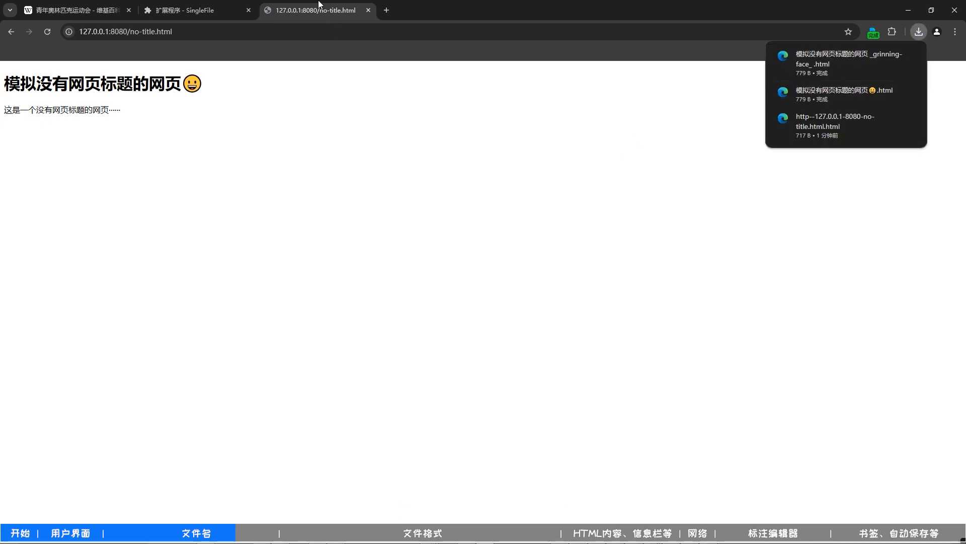
- Read the explanation of the 打开“另存为”对话框以确认文件名 option in the 文件名 settings and enable it
{"action": "left_click", "coordinate": [227, 9]}
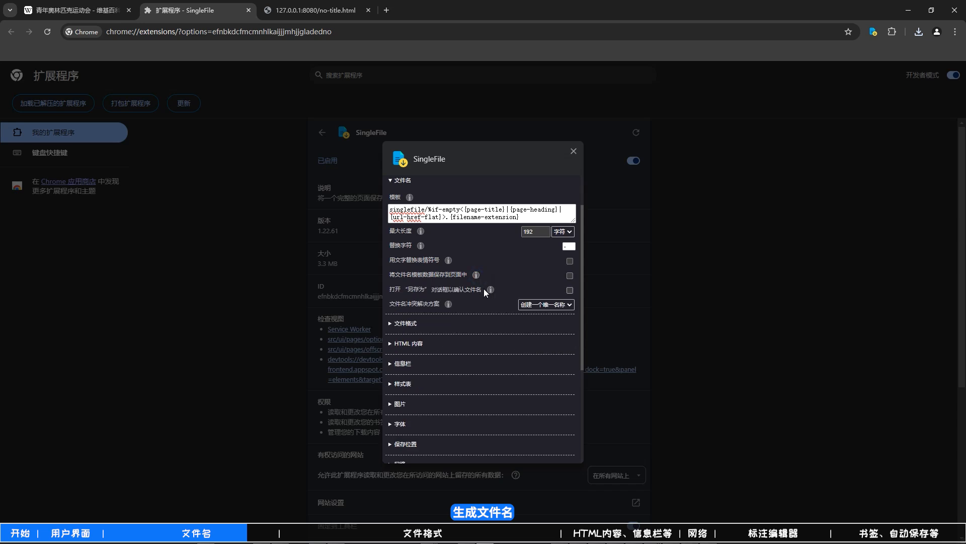
{"action": "mouse_move", "coordinate": [490, 292]}
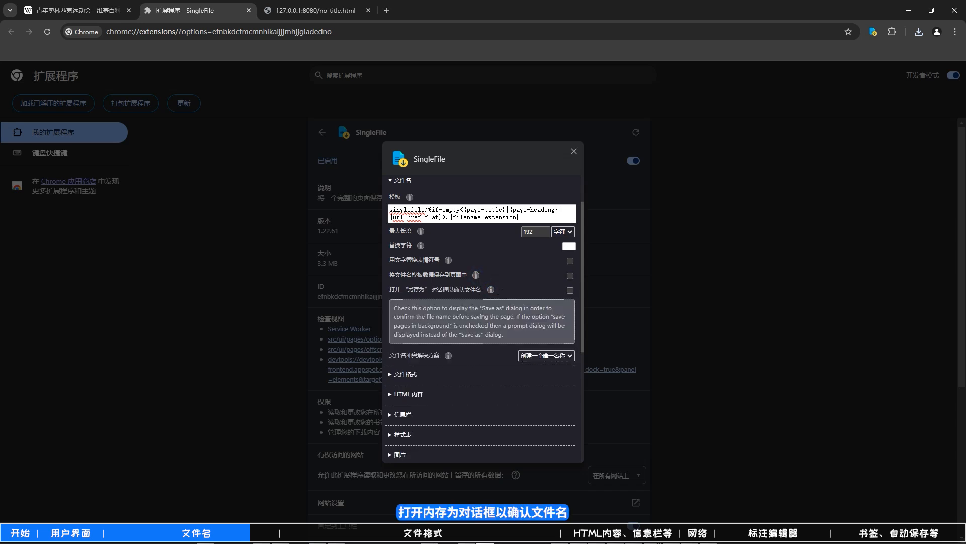
{"action": "left_click", "coordinate": [567, 291]}
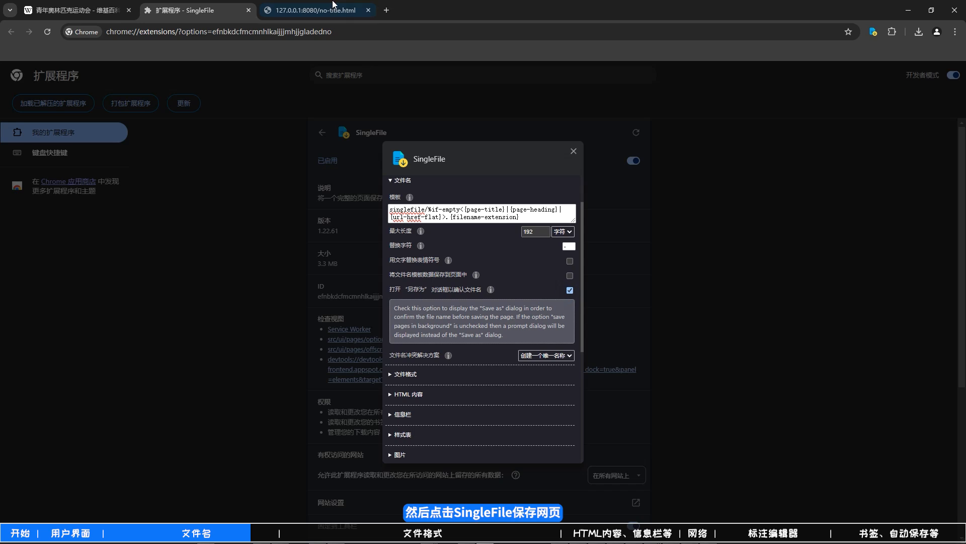
- Save no-title.html with SingleFile, inspect the destination folder path in the 另存为 dialog, and cancel the save
{"action": "left_click", "coordinate": [332, 6]}
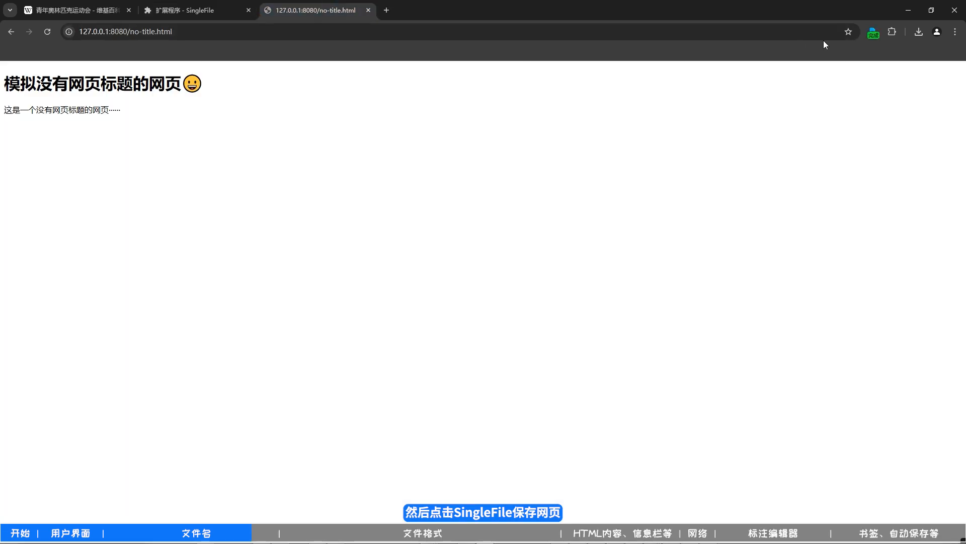
{"action": "left_click", "coordinate": [875, 32]}
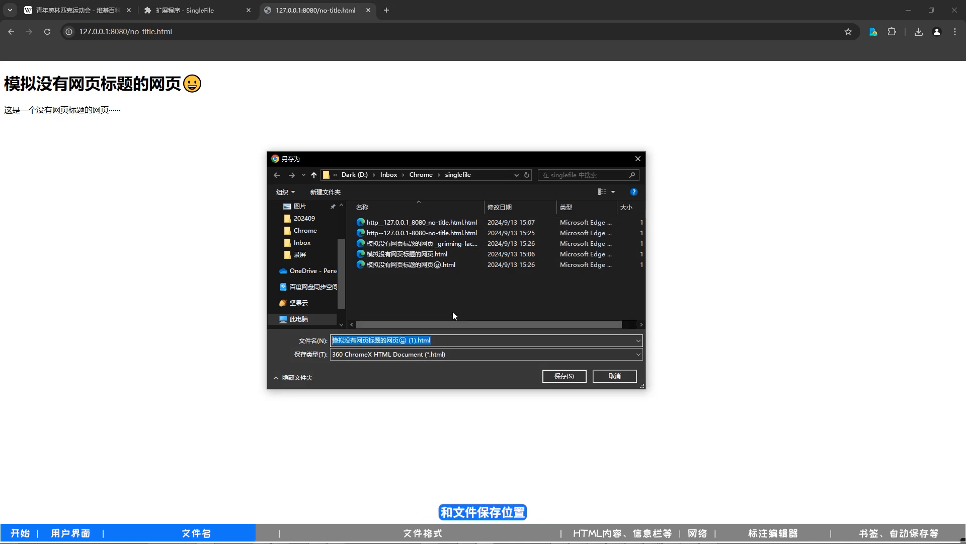
{"action": "left_click", "coordinate": [495, 176]}
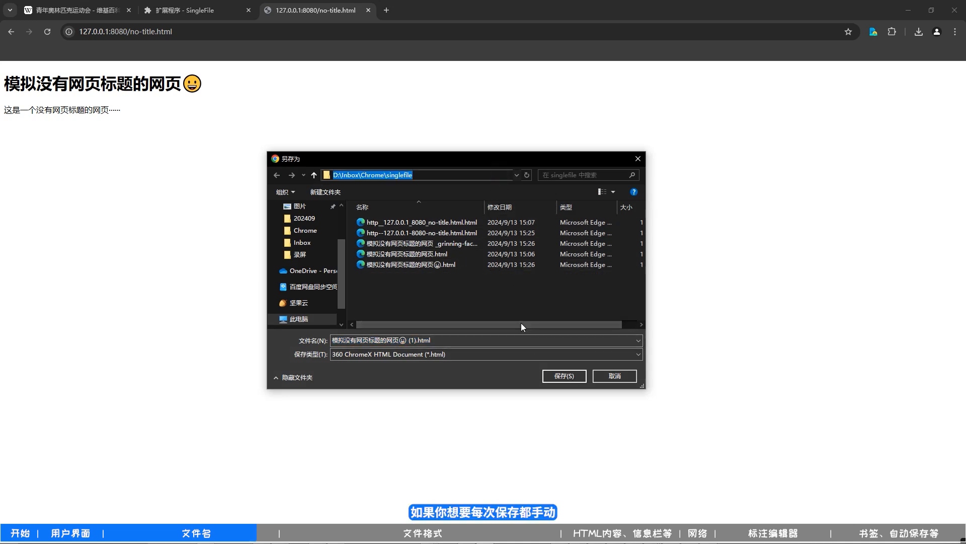
{"action": "left_click", "coordinate": [615, 377]}
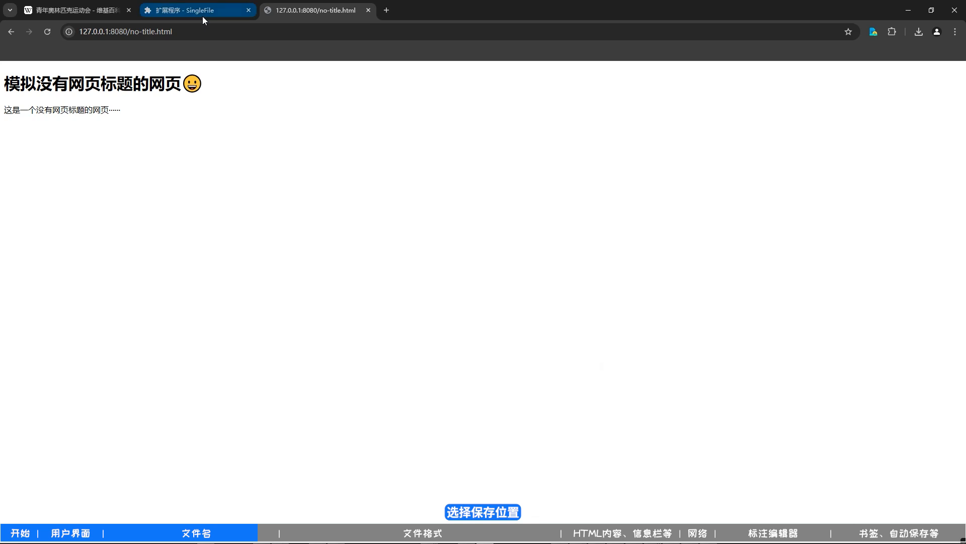
- Disable the 在后台保存页面 option in SingleFile's 杂项 settings
{"action": "left_click", "coordinate": [202, 16]}
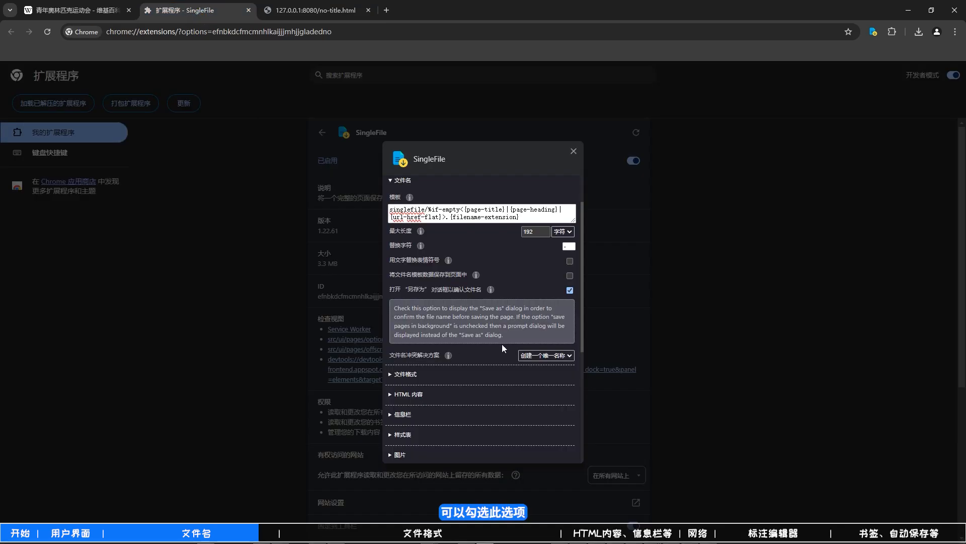
{"action": "scroll", "coordinate": [504, 340], "scroll_direction": "down", "scroll_amount": 5}
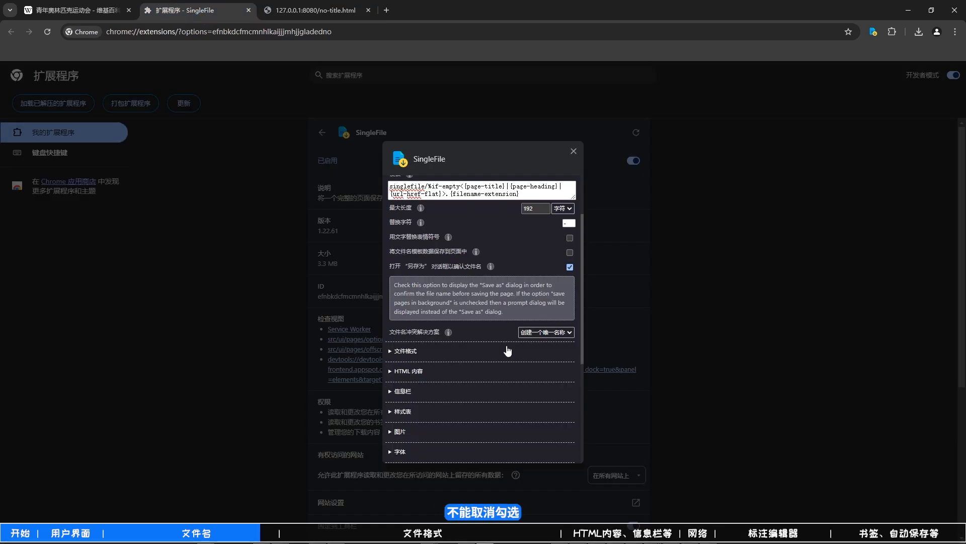
{"action": "left_click", "coordinate": [463, 386]}
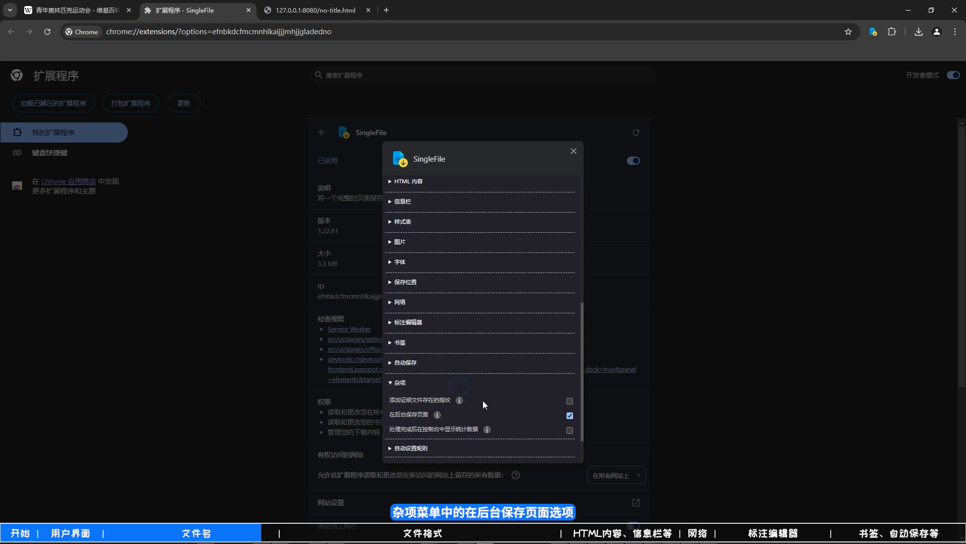
{"action": "left_click", "coordinate": [570, 416]}
- Start saving no-title.html, examine the suggested file name in the Save as prompt, and cancel it
{"action": "left_click", "coordinate": [332, 11]}
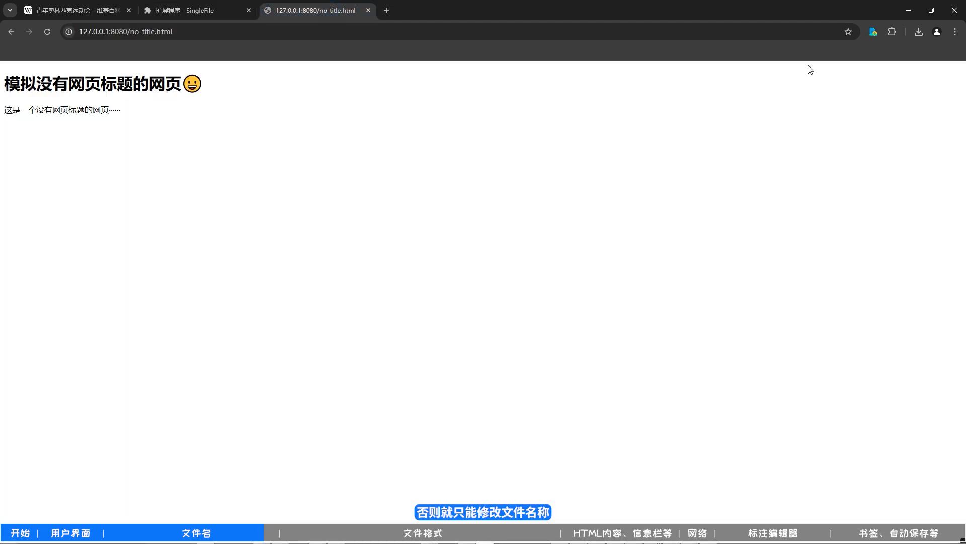
{"action": "left_click", "coordinate": [874, 33]}
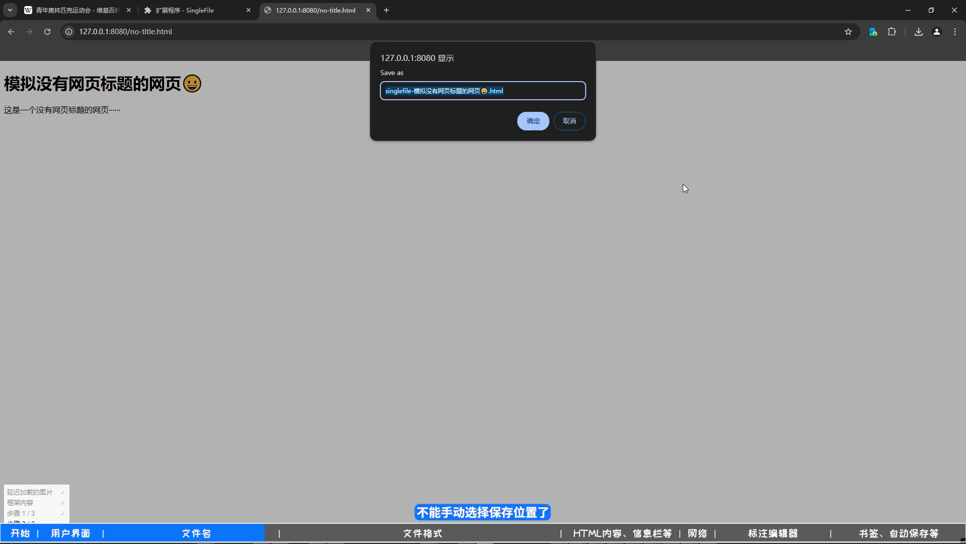
{"action": "left_click", "coordinate": [530, 90]}
{"action": "left_click_drag", "start_coordinate": [529, 90], "coordinate": [384, 90]}
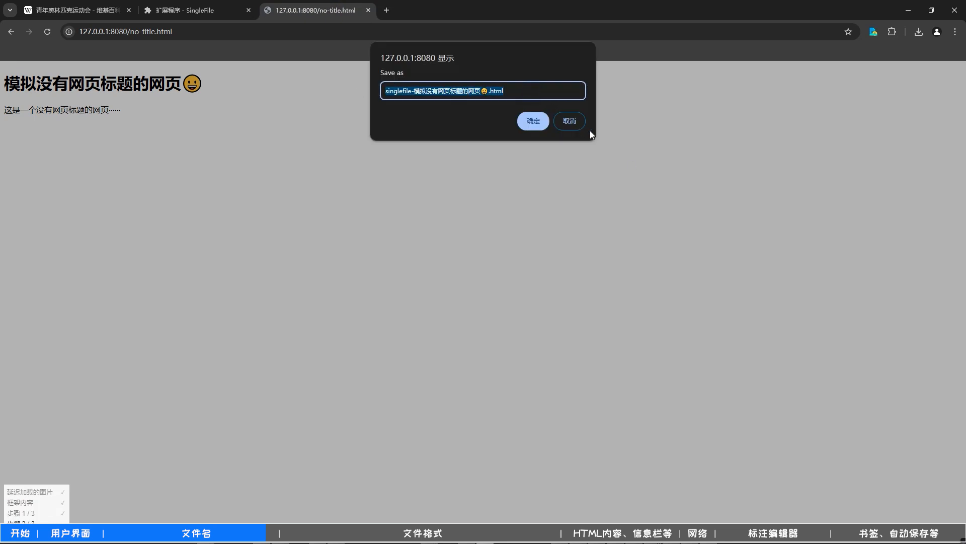
{"action": "left_click", "coordinate": [573, 123]}
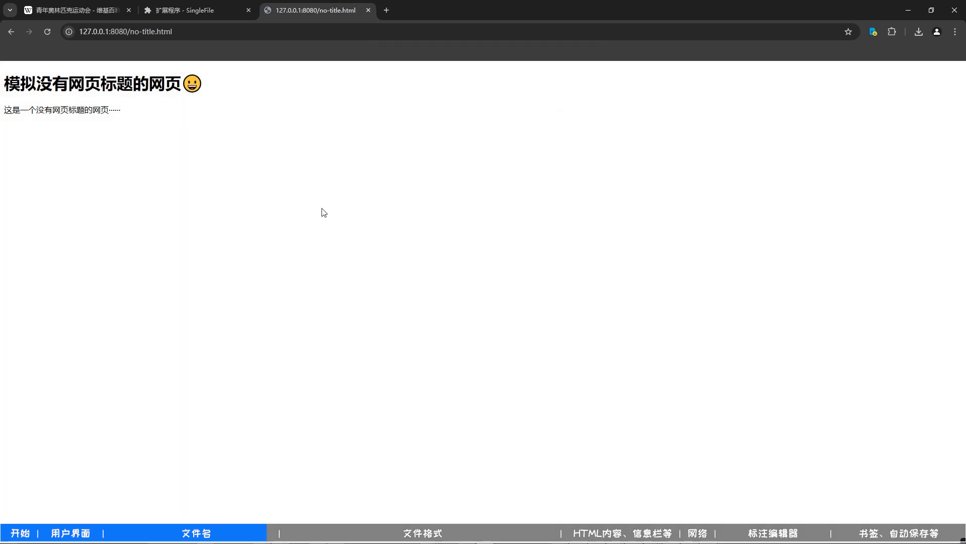
- Re-enable 在后台保存页面 in the 杂项 settings and disable 打开“另存为”对话框以确认文件名 in the 文件名 settings
{"action": "left_click", "coordinate": [215, 10]}
{"action": "left_click", "coordinate": [569, 415]}
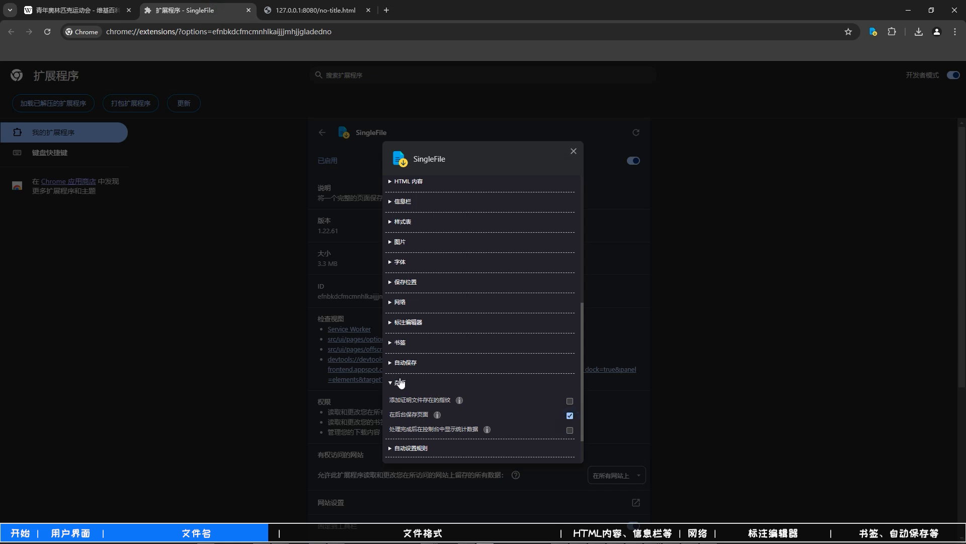
{"action": "left_click", "coordinate": [399, 383]}
{"action": "scroll", "coordinate": [502, 339], "scroll_direction": "up", "scroll_amount": 5}
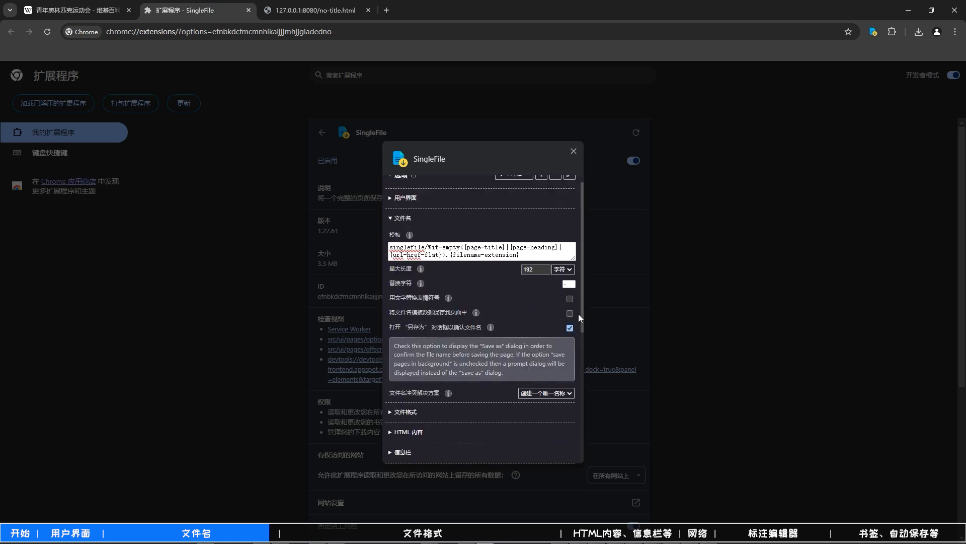
{"action": "left_click", "coordinate": [571, 328]}
- Enable 下载前询问每个文件的保存位置 in Chrome's download settings and start saving no-title.html with SingleFile
{"action": "left_click", "coordinate": [955, 31]}
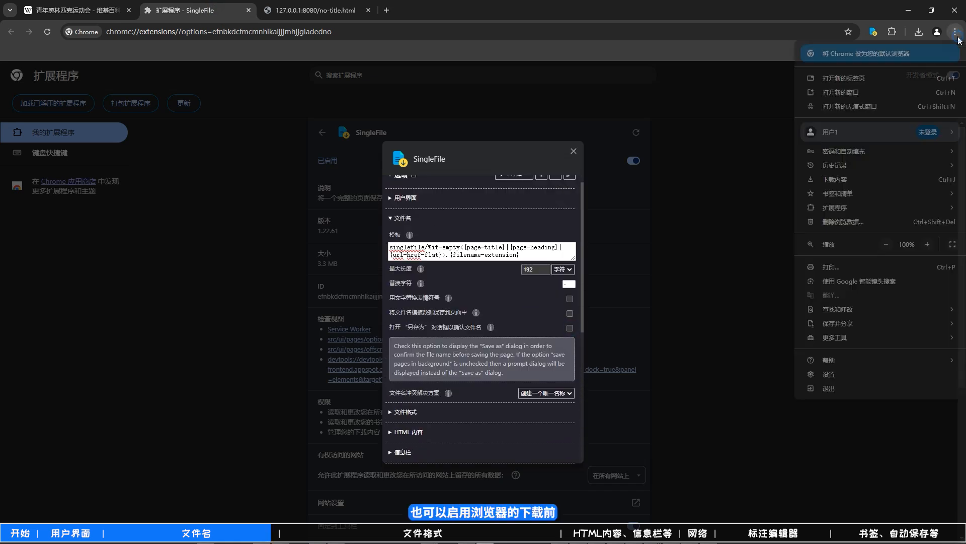
{"action": "left_click", "coordinate": [825, 374]}
{"action": "left_click", "coordinate": [82, 292]}
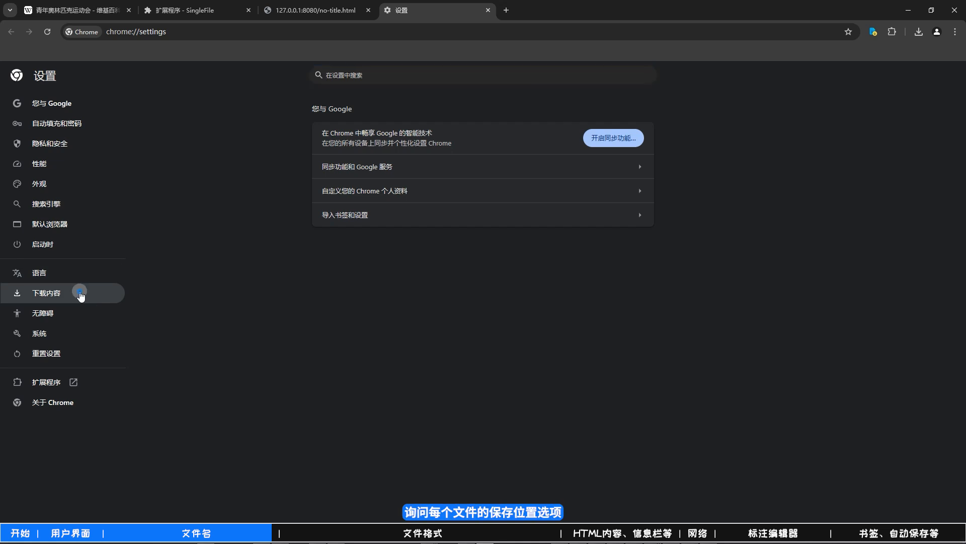
{"action": "left_click", "coordinate": [636, 169]}
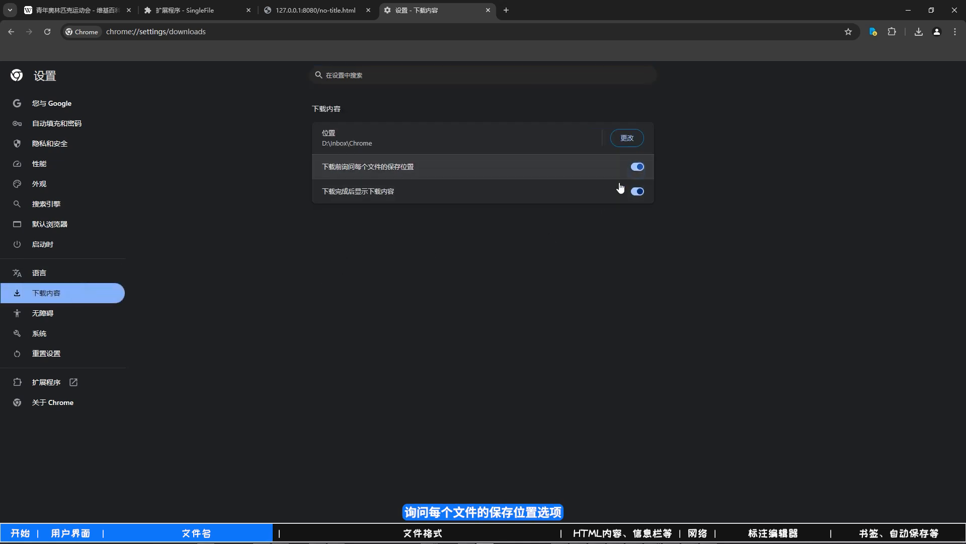
{"action": "left_click", "coordinate": [310, 13]}
{"action": "left_click", "coordinate": [874, 30]}
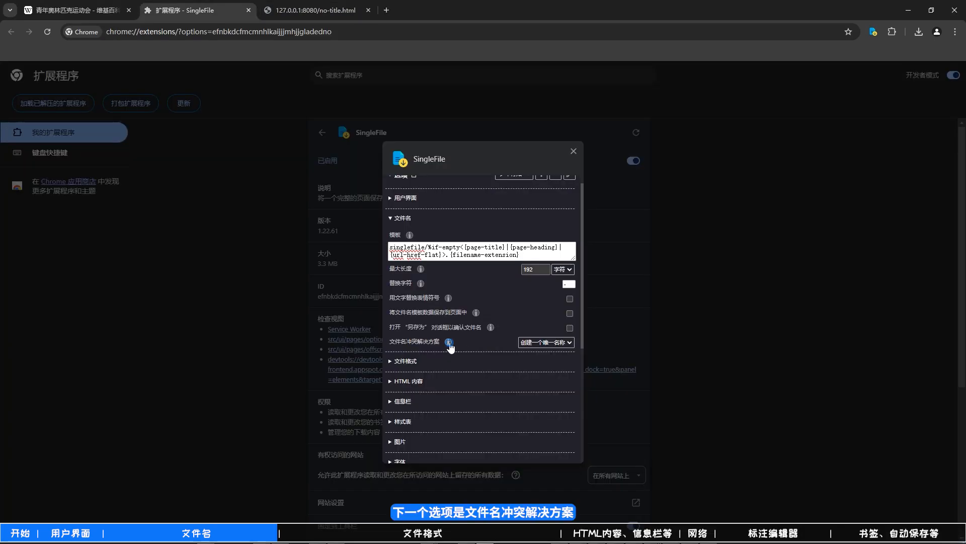
- Read the 文件名冲突解决方案 explanation and review its choices, keeping 创建一个唯一名称
{"action": "left_click", "coordinate": [448, 342]}
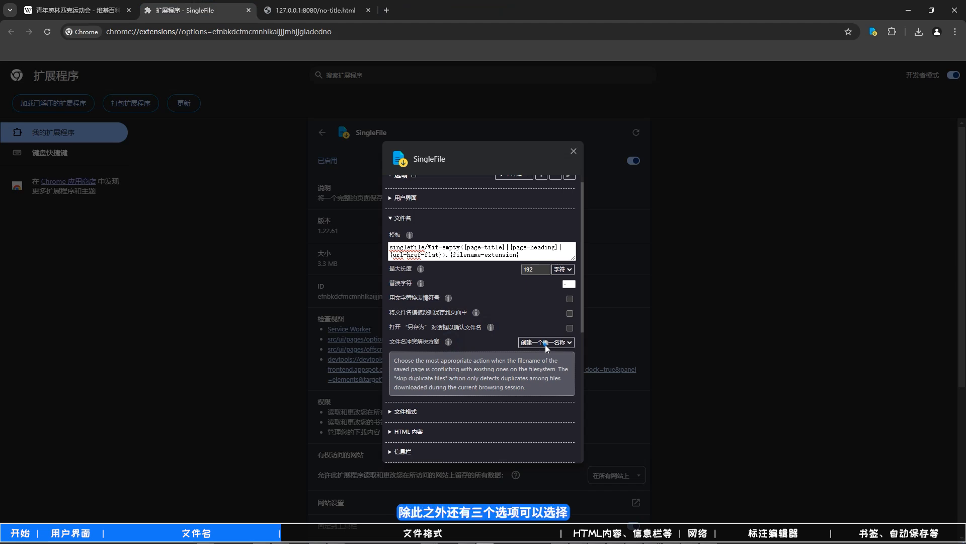
{"action": "left_click", "coordinate": [545, 345]}
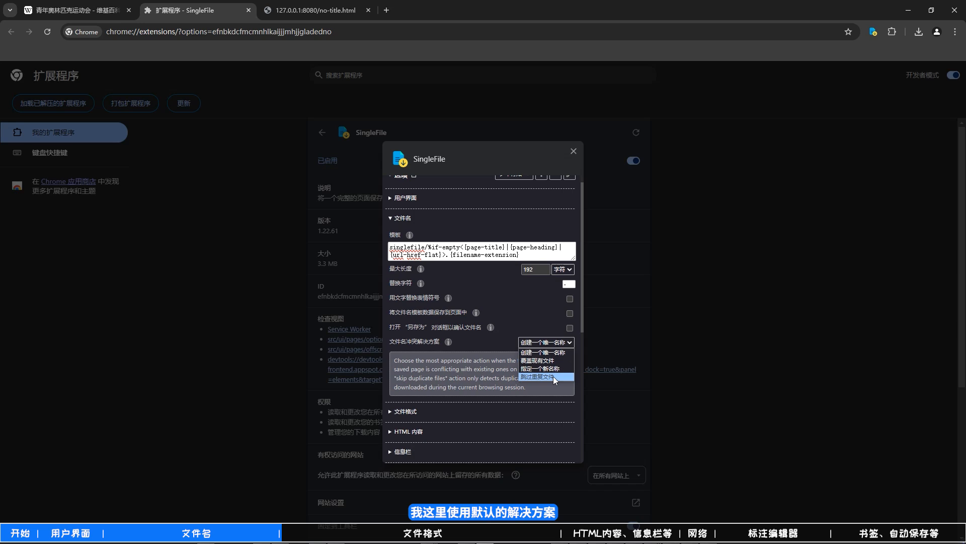
{"action": "left_click", "coordinate": [564, 343]}
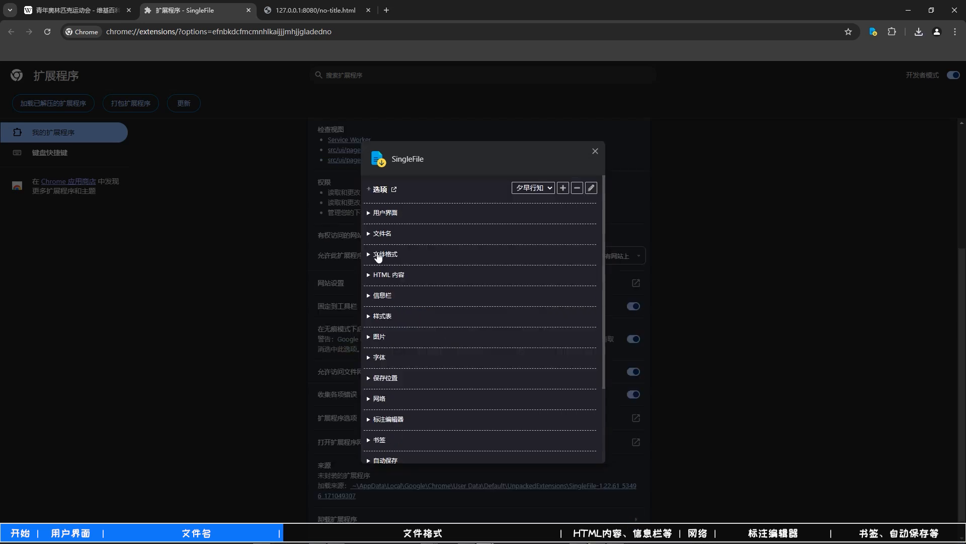
- Expand the 文件格式 settings and review the available save formats, keeping HTML
{"action": "left_click", "coordinate": [379, 256]}
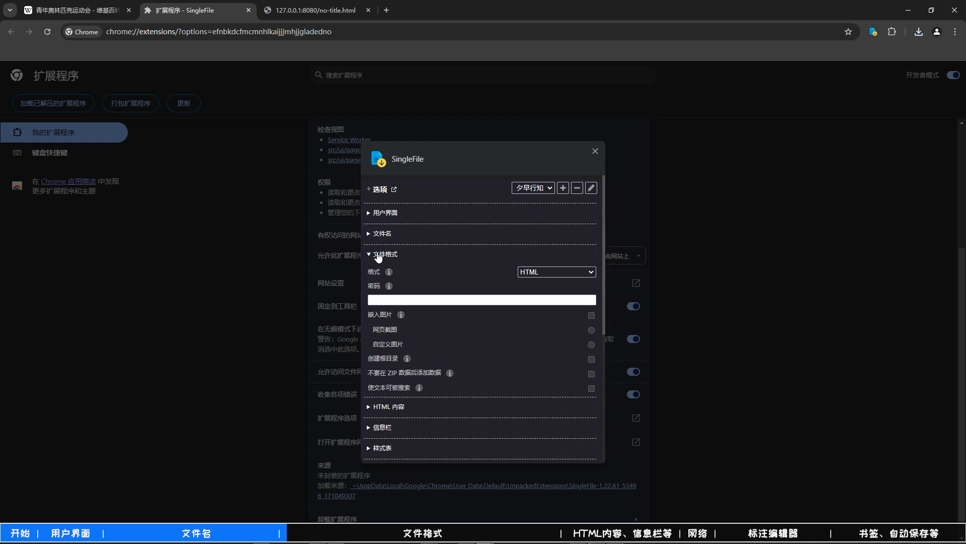
{"action": "left_click", "coordinate": [567, 272]}
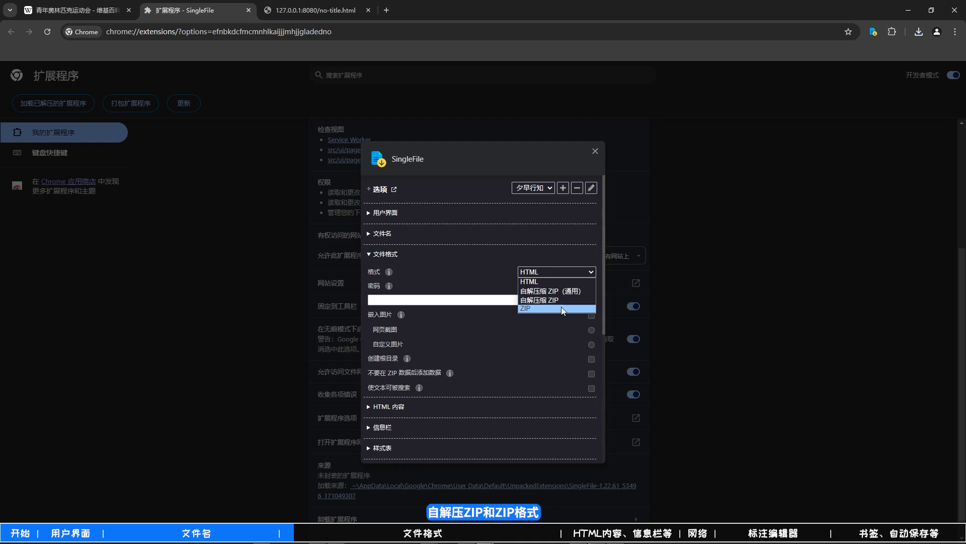
{"action": "left_click", "coordinate": [574, 271]}
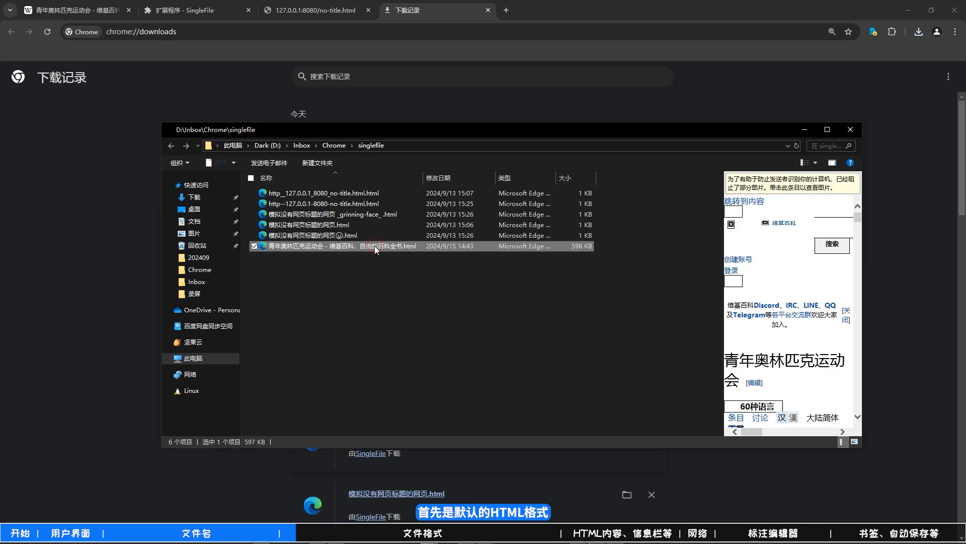
- Open the saved 青年奥林匹克运动会 Wikipedia HTML file in Visual Studio Code, look through its source, and close the editor
{"action": "right_click", "coordinate": [375, 246]}
{"action": "mouse_move", "coordinate": [629, 297]}
{"action": "left_click", "coordinate": [682, 361]}
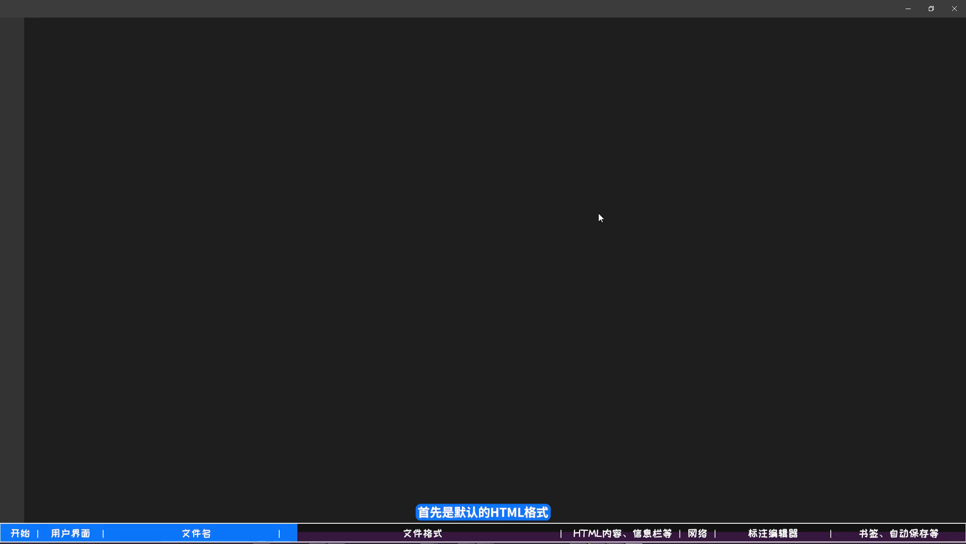
{"action": "scroll", "coordinate": [943, 106], "scroll_direction": "down", "scroll_amount": 15}
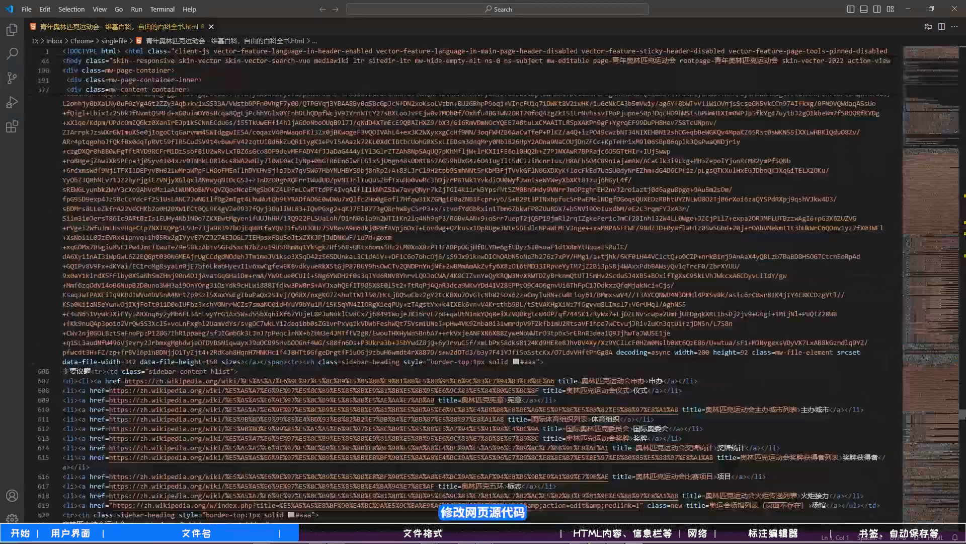
{"action": "left_click_drag", "start_coordinate": [964, 414], "coordinate": [963, 431]}
{"action": "left_click", "coordinate": [955, 9]}
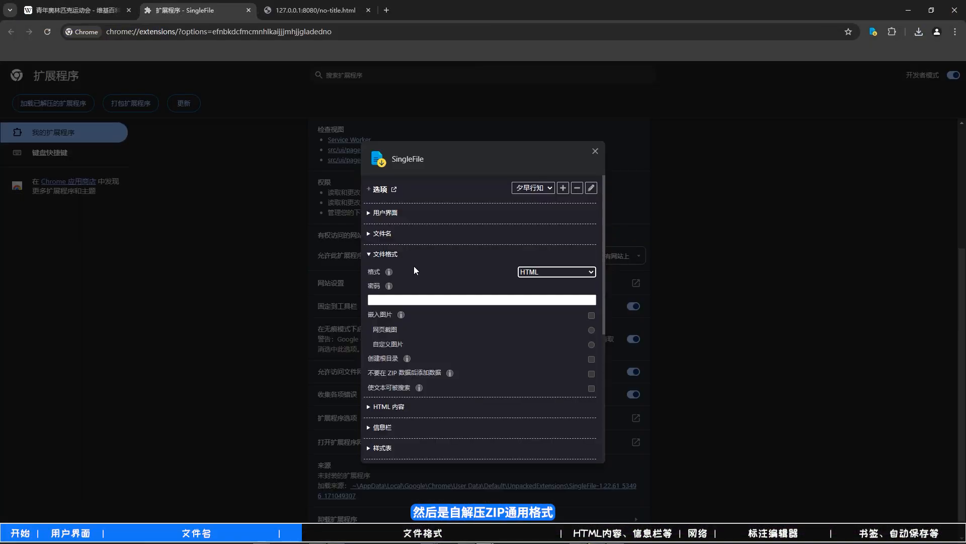
- Switch the save format to the universal self-extracting ZIP, save the 青年奥林匹克运动会 Wikipedia page, and select the saved .u.zip.html file
{"action": "left_click", "coordinate": [544, 272]}
{"action": "left_click", "coordinate": [546, 291]}
{"action": "left_click", "coordinate": [75, 10]}
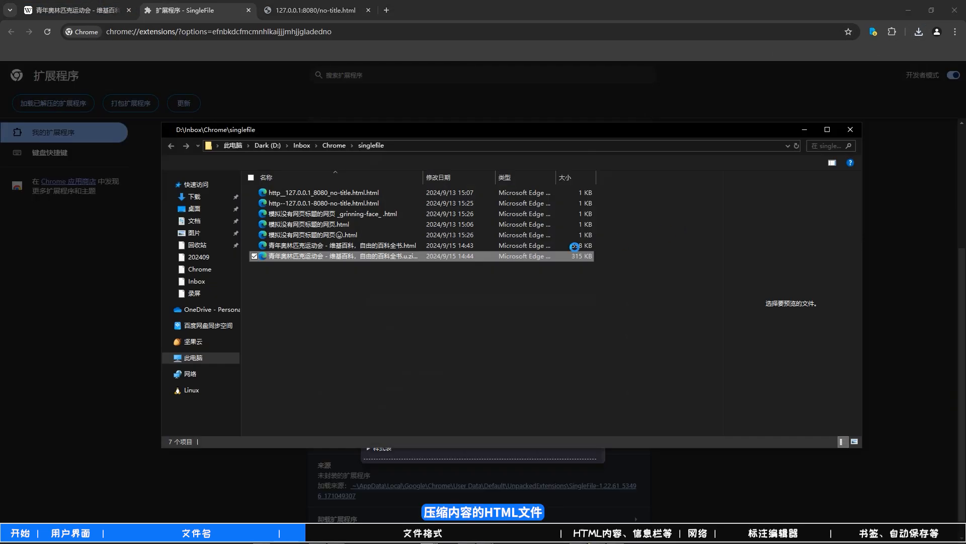
{"action": "left_click", "coordinate": [418, 256]}
{"action": "left_click_drag", "start_coordinate": [424, 184], "coordinate": [463, 184]}
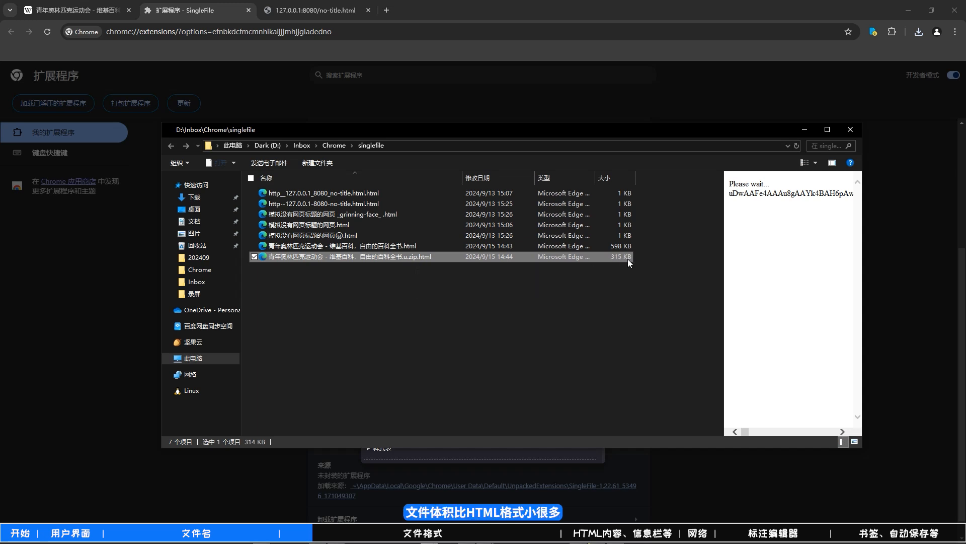
- Open the saved .u.zip.html file in Visual Studio Code, look through its contents, and close the editor
{"action": "right_click", "coordinate": [425, 259]}
{"action": "mouse_move", "coordinate": [695, 292]}
{"action": "left_click", "coordinate": [739, 361]}
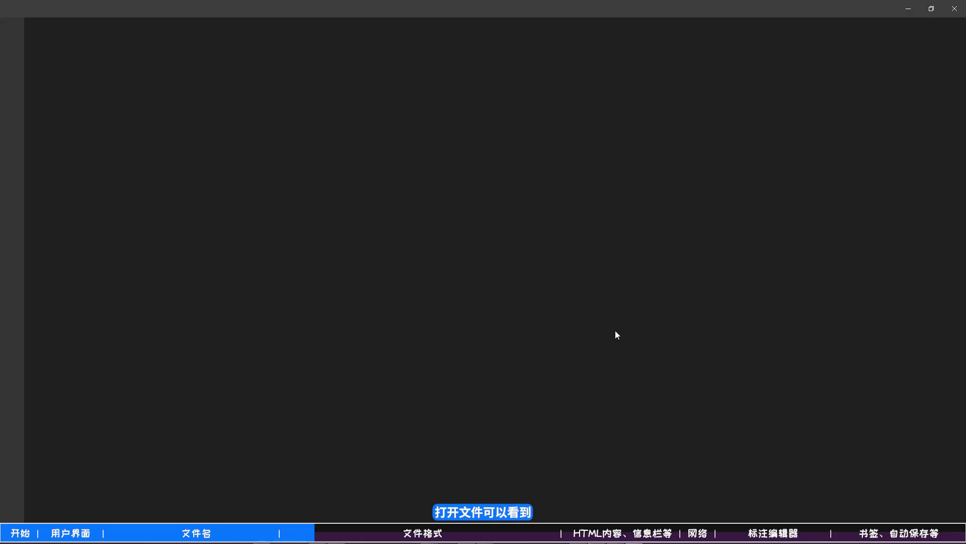
{"action": "scroll", "coordinate": [679, 292], "scroll_direction": "down", "scroll_amount": 20}
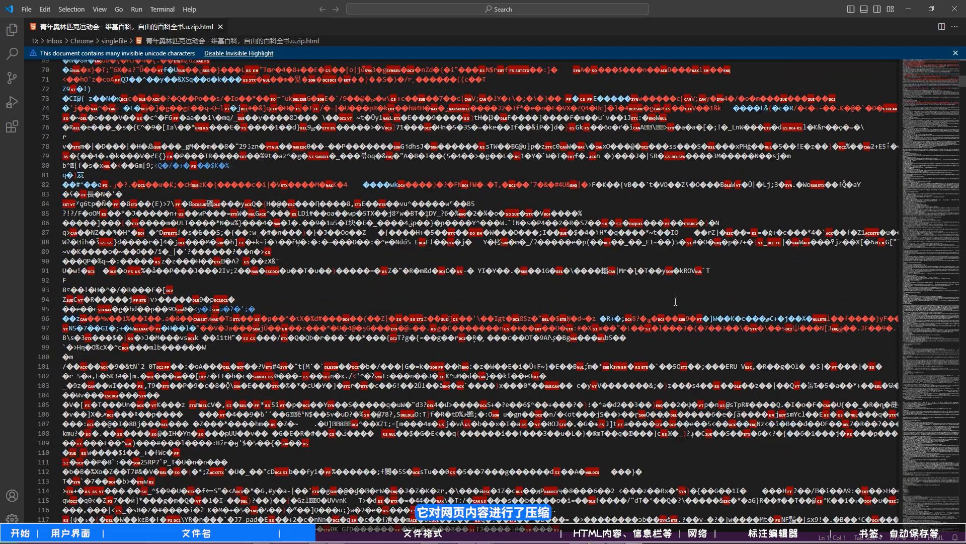
{"action": "scroll", "coordinate": [679, 293], "scroll_direction": "down", "scroll_amount": 10}
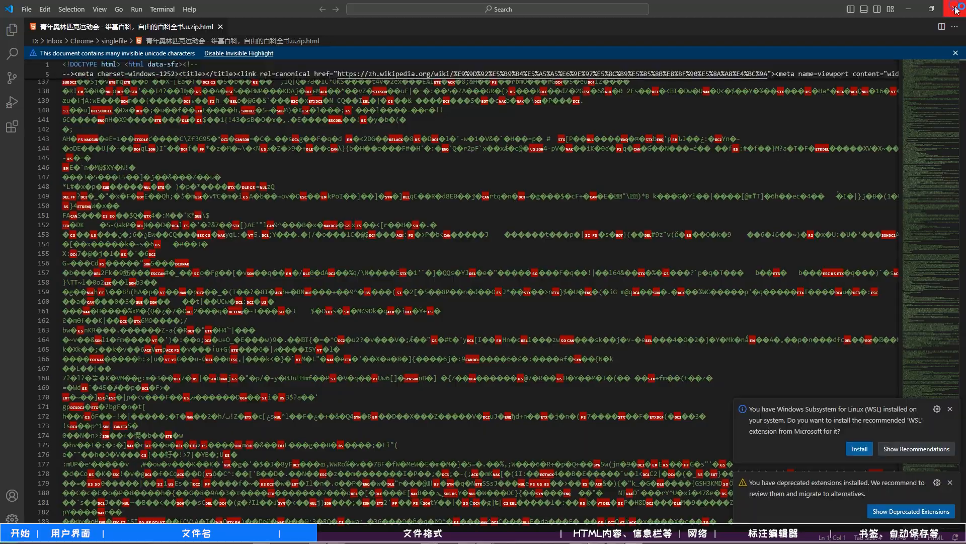
{"action": "left_click", "coordinate": [957, 6]}
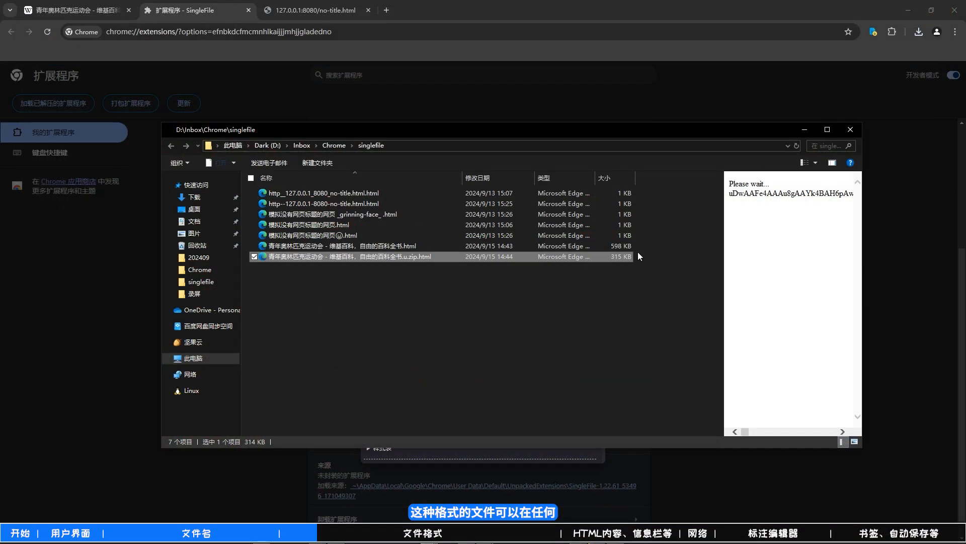
- Rename the saved .u.zip.html file by removing its .html suffix so the name ends in .u.zip
{"action": "left_click", "coordinate": [481, 294]}
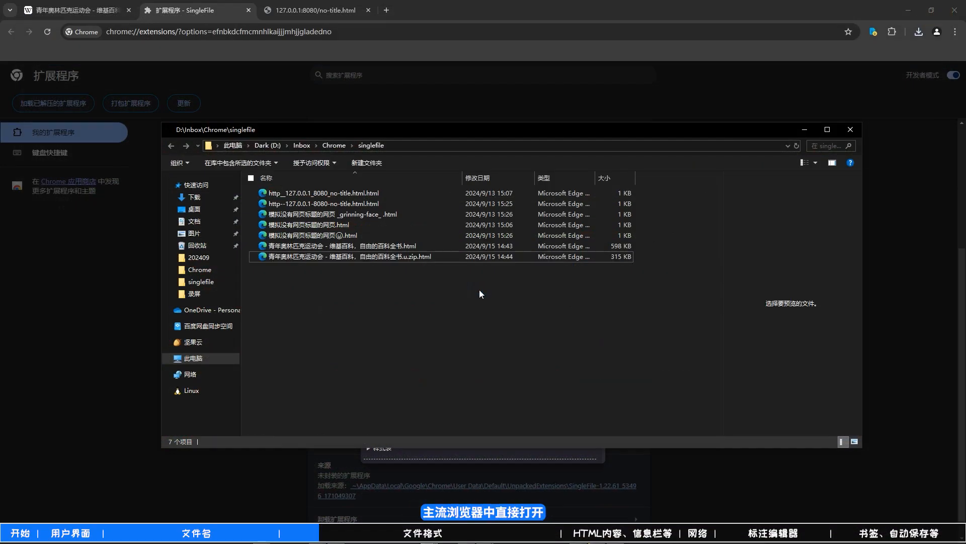
{"action": "left_click", "coordinate": [481, 258]}
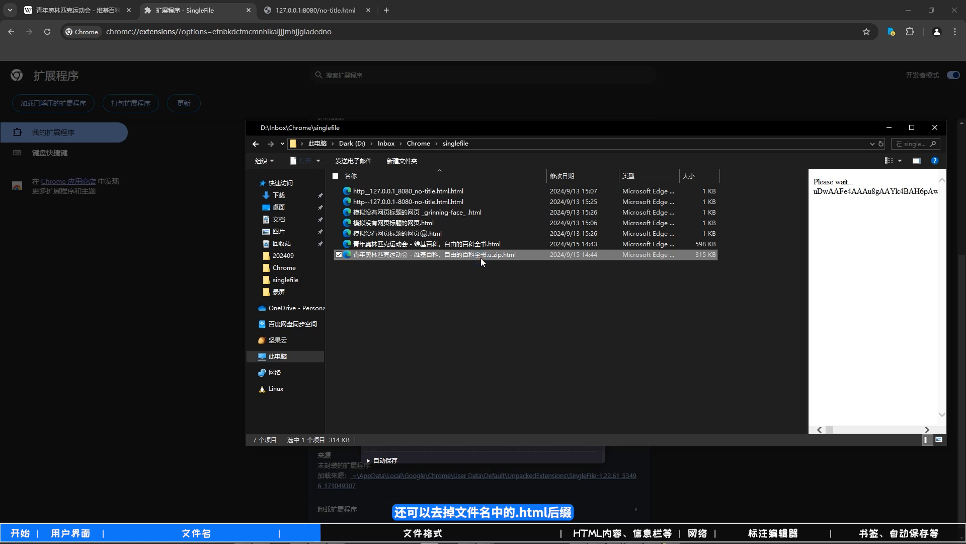
{"action": "key", "text": "F2"}
{"action": "left_click_drag", "start_coordinate": [502, 256], "coordinate": [524, 257]}
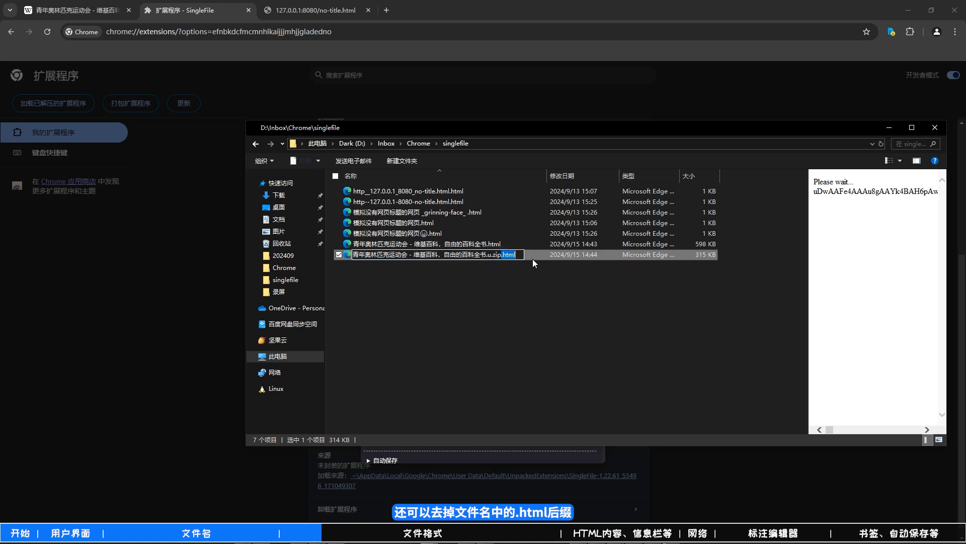
{"action": "left_click", "coordinate": [503, 290]}
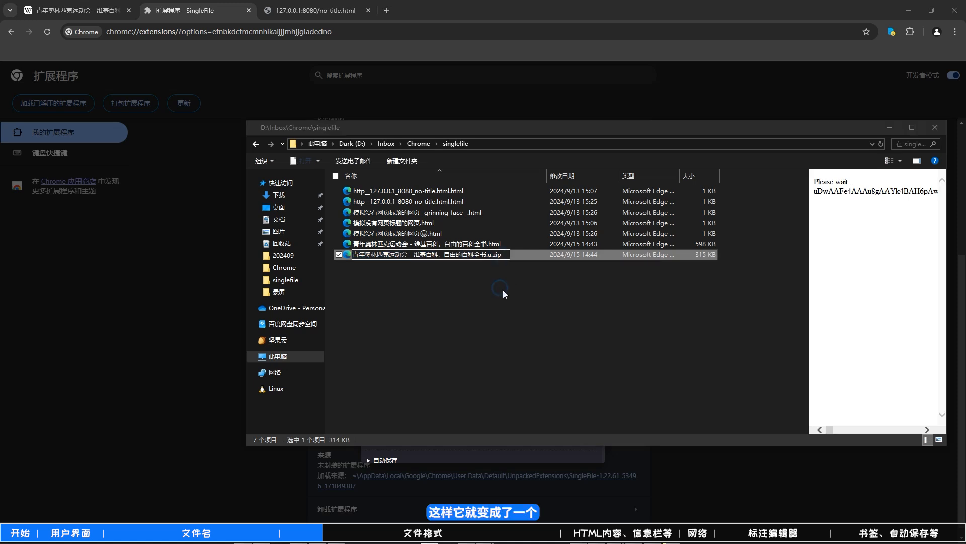
{"action": "left_click", "coordinate": [509, 283]}
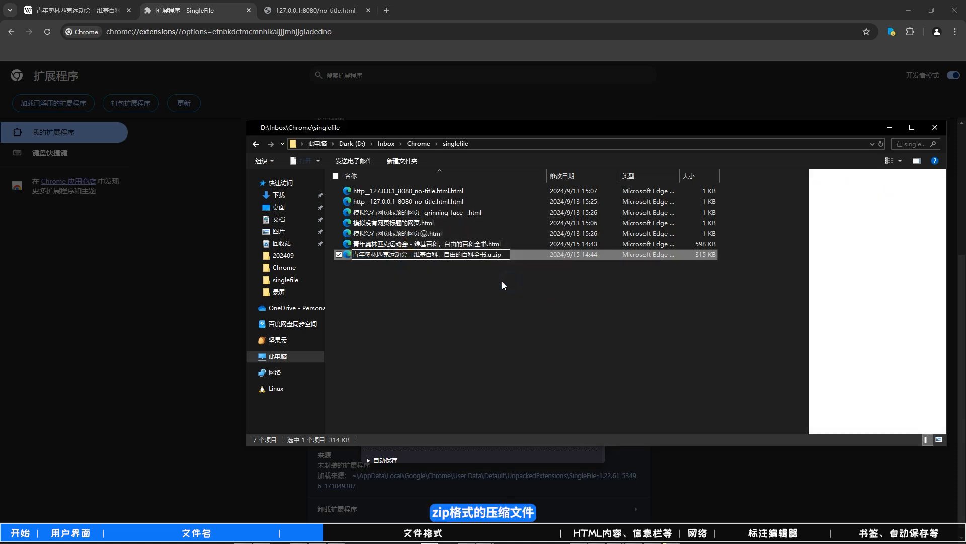
- Extract the .u.zip archive into a folder of the same name and look through the extracted contents, including the images folder
{"action": "right_click", "coordinate": [464, 256]}
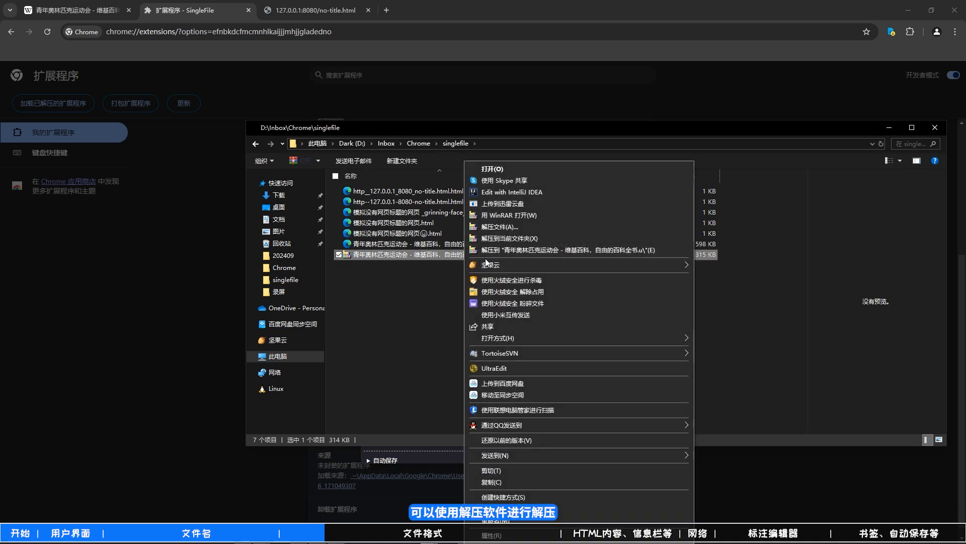
{"action": "left_click", "coordinate": [543, 248]}
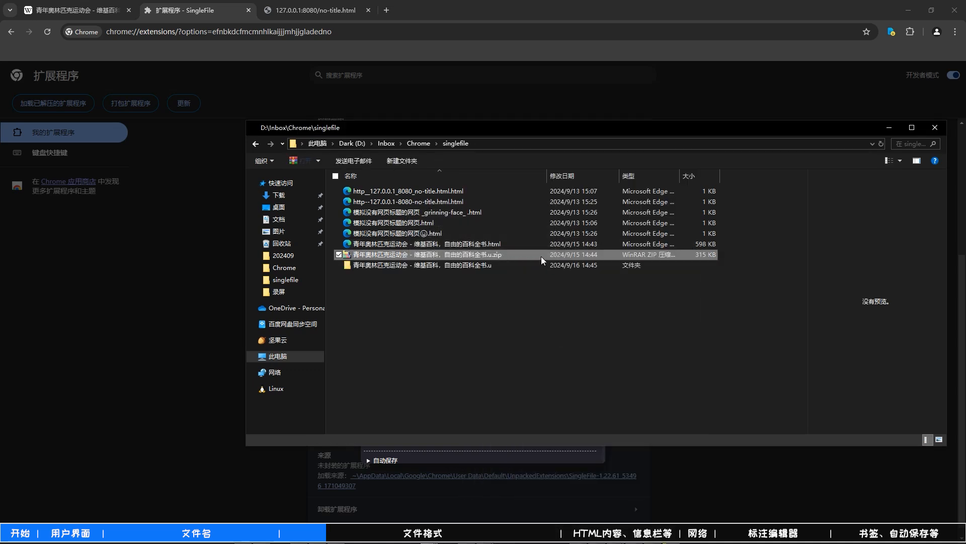
{"action": "double_click", "coordinate": [499, 188]}
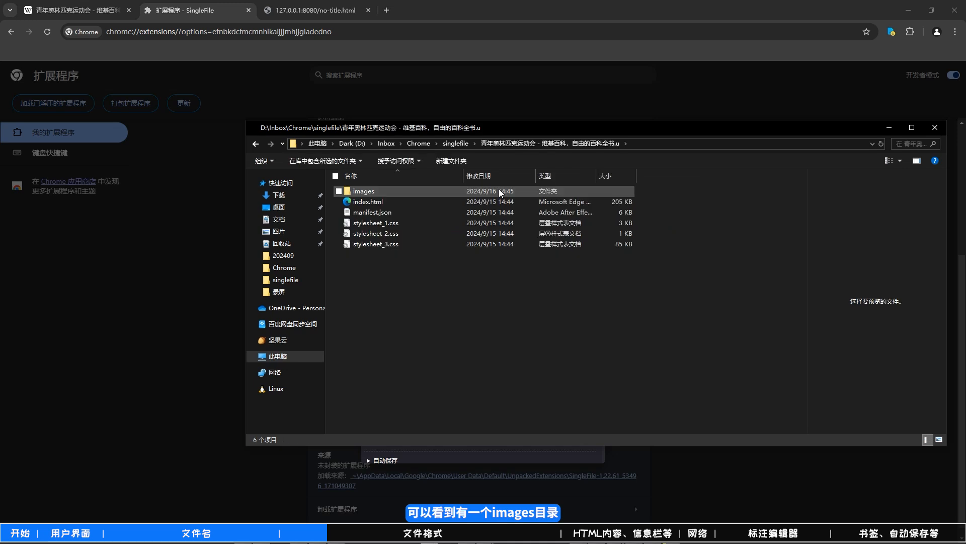
{"action": "double_click", "coordinate": [457, 190]}
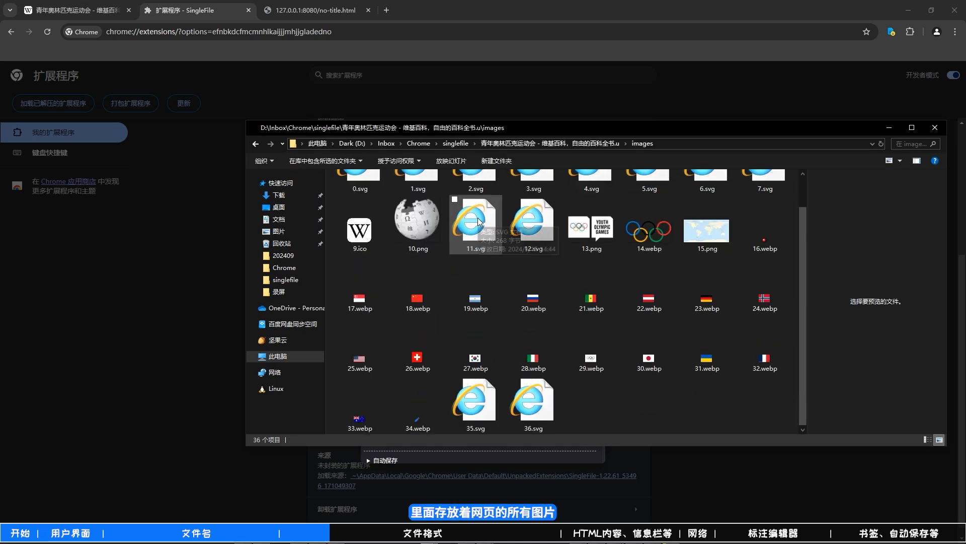
{"action": "left_click", "coordinate": [545, 143]}
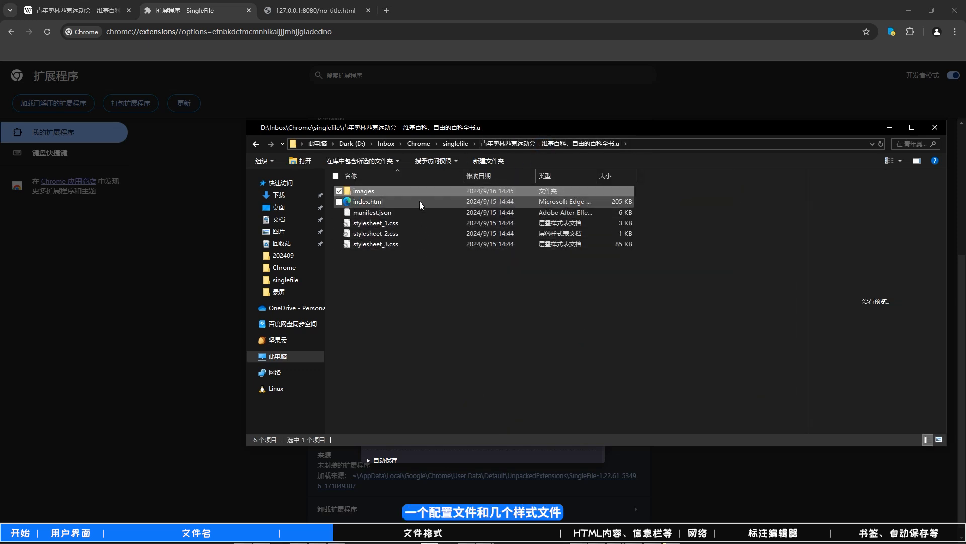
- Open the extracted index.html in Google Chrome and look through the offline page
{"action": "left_click", "coordinate": [388, 201]}
{"action": "right_click", "coordinate": [388, 202]}
{"action": "mouse_move", "coordinate": [443, 291]}
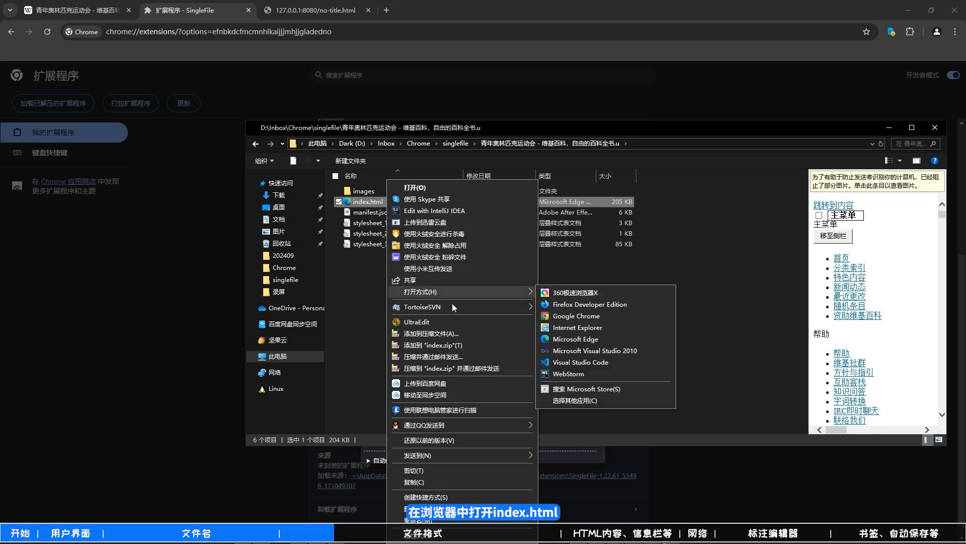
{"action": "left_click", "coordinate": [586, 314]}
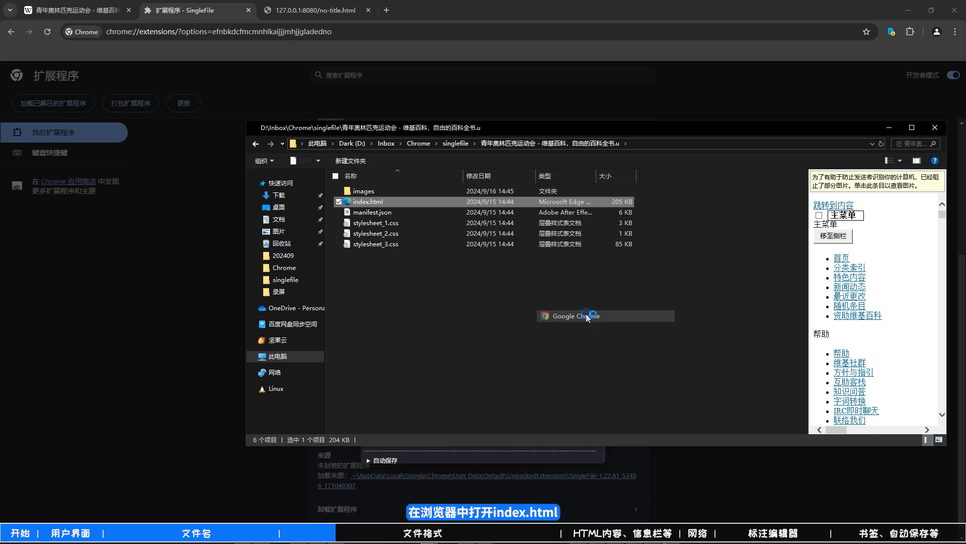
{"action": "scroll", "coordinate": [550, 291], "scroll_direction": "down", "scroll_amount": 10}
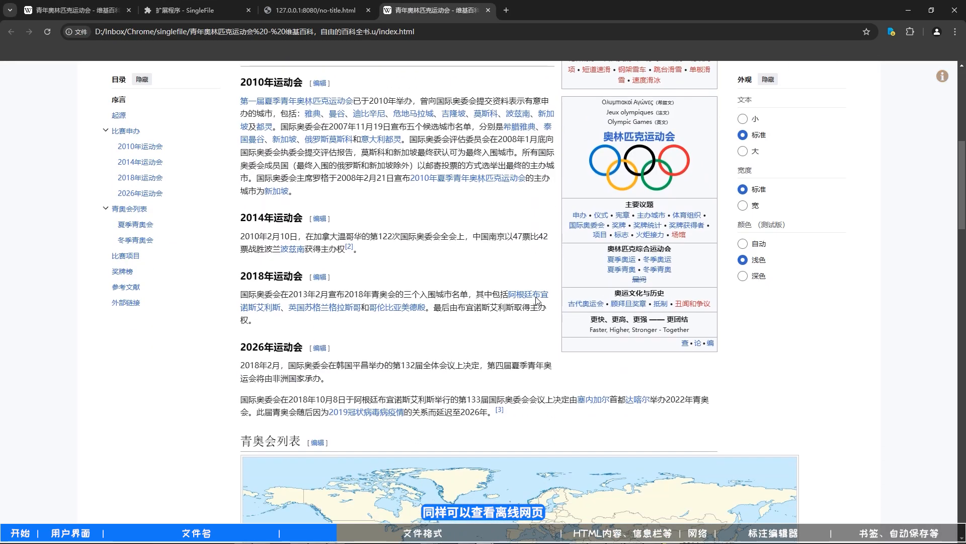
{"action": "scroll", "coordinate": [538, 301], "scroll_direction": "up", "scroll_amount": 12}
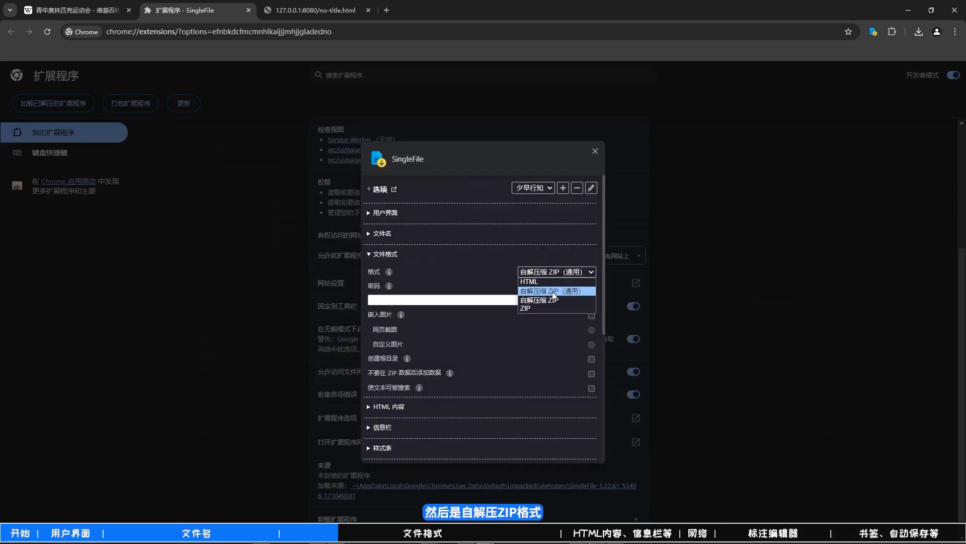
- Set the save format to 自解压缩 ZIP, save the 青年奥林匹克运动会 Wikipedia page, and show the downloaded .zip.html file in its folder
{"action": "left_click", "coordinate": [554, 300]}
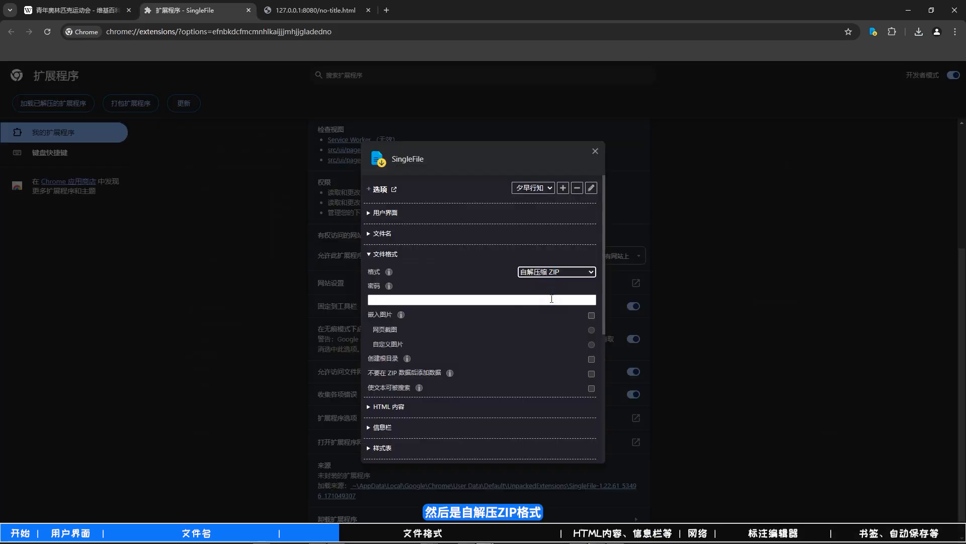
{"action": "left_click", "coordinate": [76, 10]}
{"action": "left_click", "coordinate": [872, 32]}
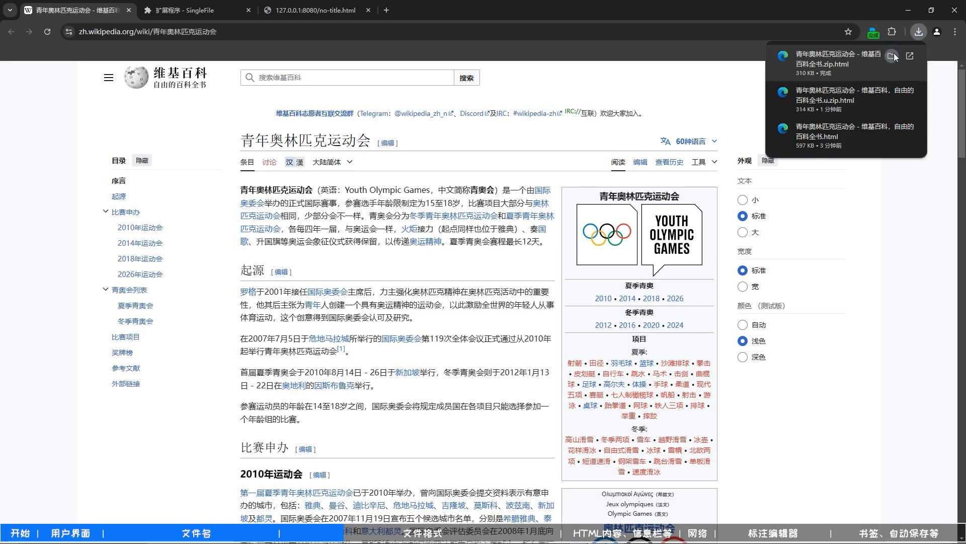
{"action": "left_click", "coordinate": [894, 54]}
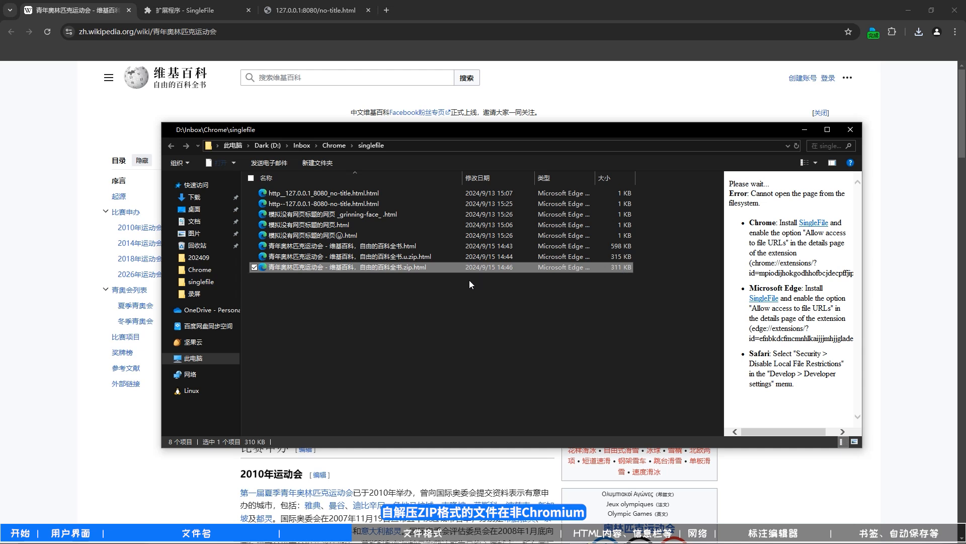
- Open the saved .zip.html file in Firefox Developer Edition, look through the page, and close the browser
{"action": "right_click", "coordinate": [435, 270]}
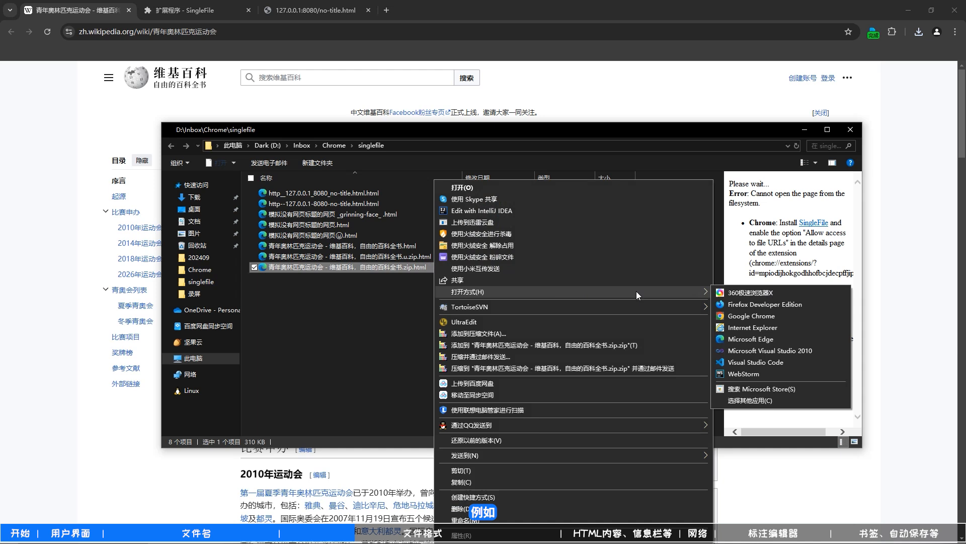
{"action": "left_click", "coordinate": [752, 304]}
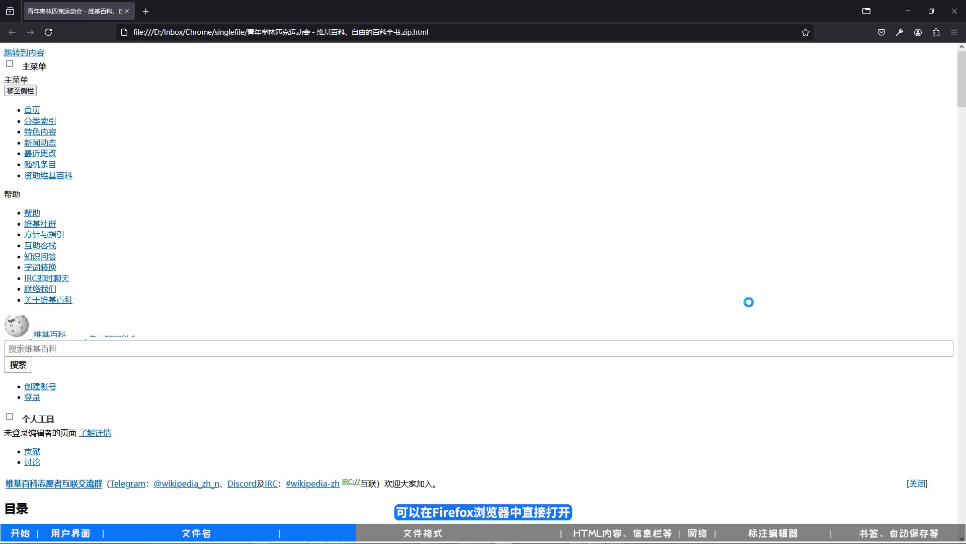
{"action": "scroll", "coordinate": [614, 285], "scroll_direction": "down", "scroll_amount": 5}
{"action": "scroll", "coordinate": [614, 285], "scroll_direction": "down", "scroll_amount": 6}
{"action": "scroll", "coordinate": [859, 140], "scroll_direction": "up", "scroll_amount": 10}
{"action": "left_click", "coordinate": [955, 20]}
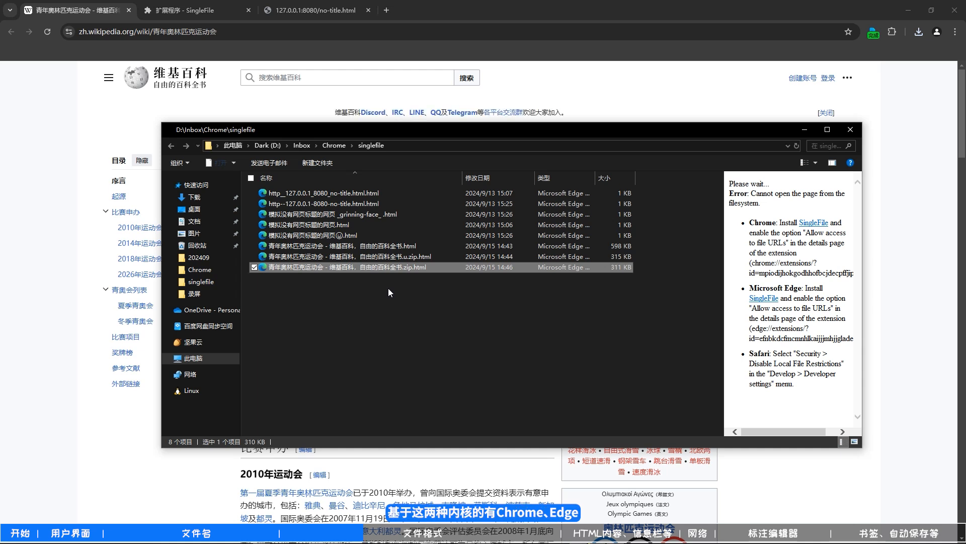
- Open the saved .zip.html file in 360极速浏览器X
{"action": "double_click", "coordinate": [395, 268]}
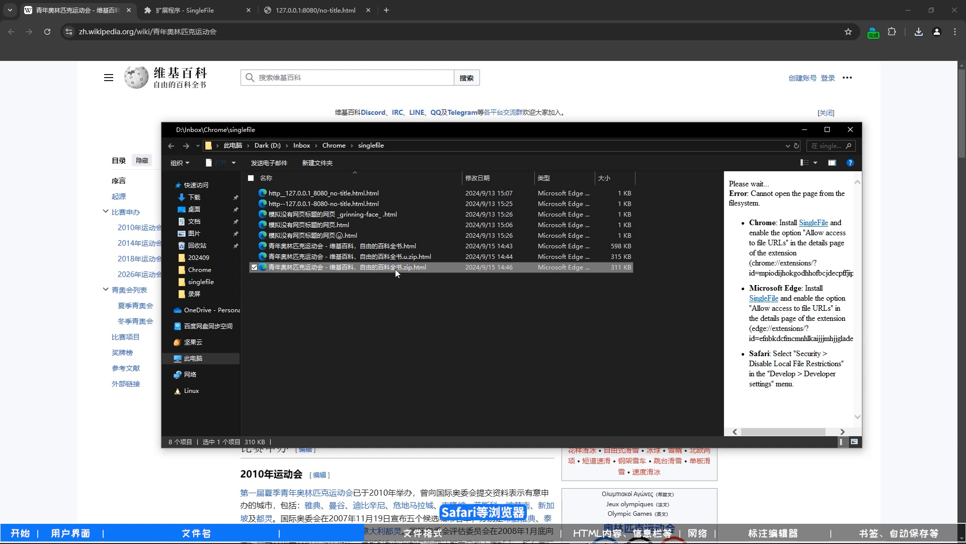
{"action": "right_click", "coordinate": [394, 269]}
{"action": "mouse_move", "coordinate": [513, 291]}
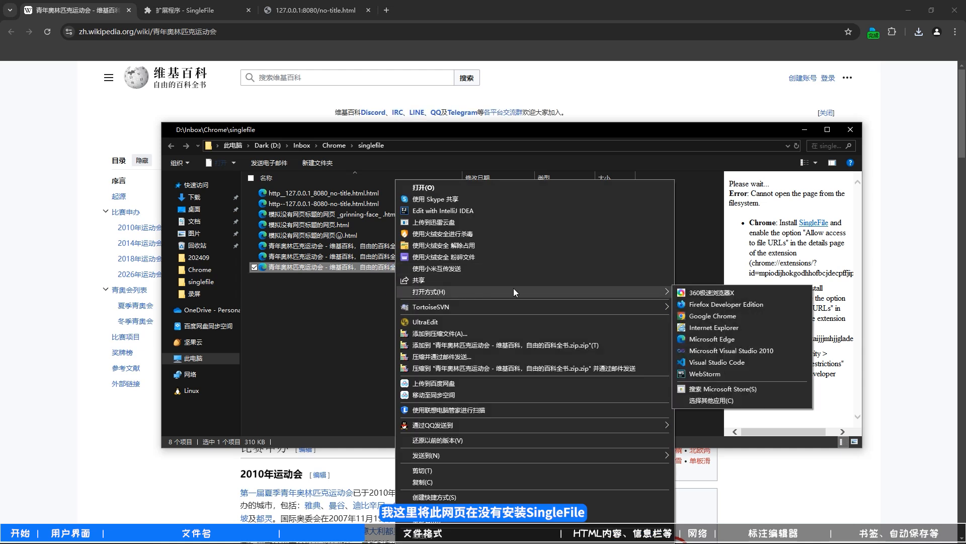
{"action": "left_click", "coordinate": [693, 294]}
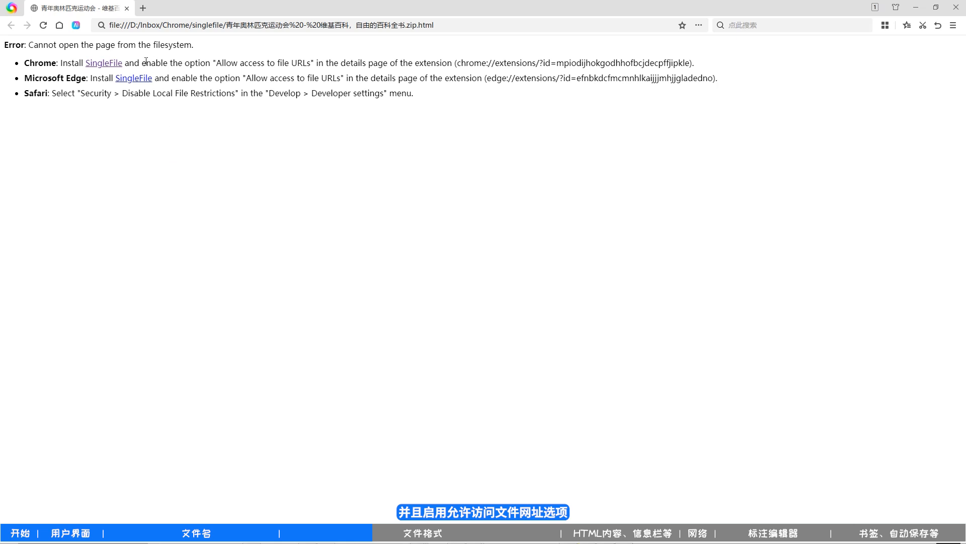
- Open the Chrome SingleFile link from the error page in a new tab and add the extension to 360极速浏览器X
{"action": "right_click", "coordinate": [120, 69]}
{"action": "left_click", "coordinate": [129, 73]}
{"action": "left_click", "coordinate": [184, 9]}
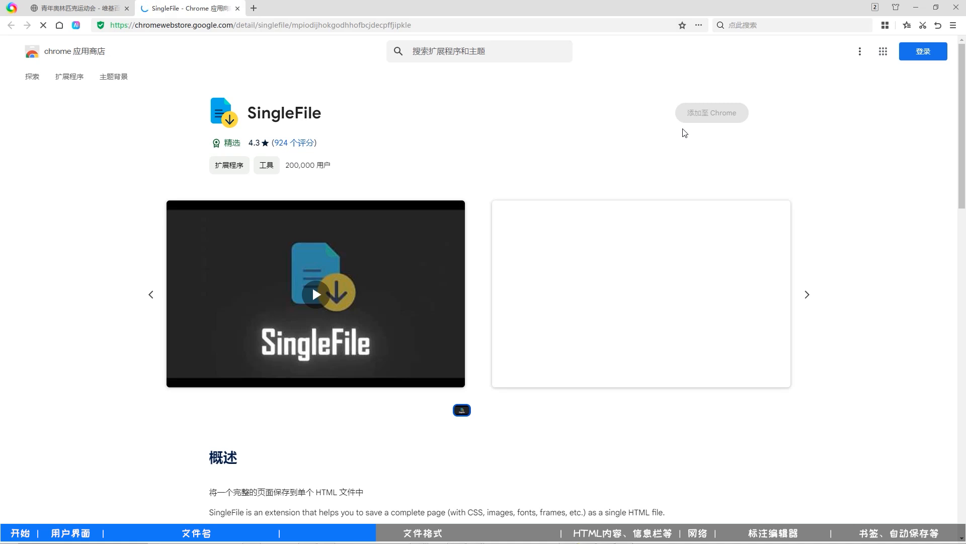
{"action": "left_click", "coordinate": [701, 118]}
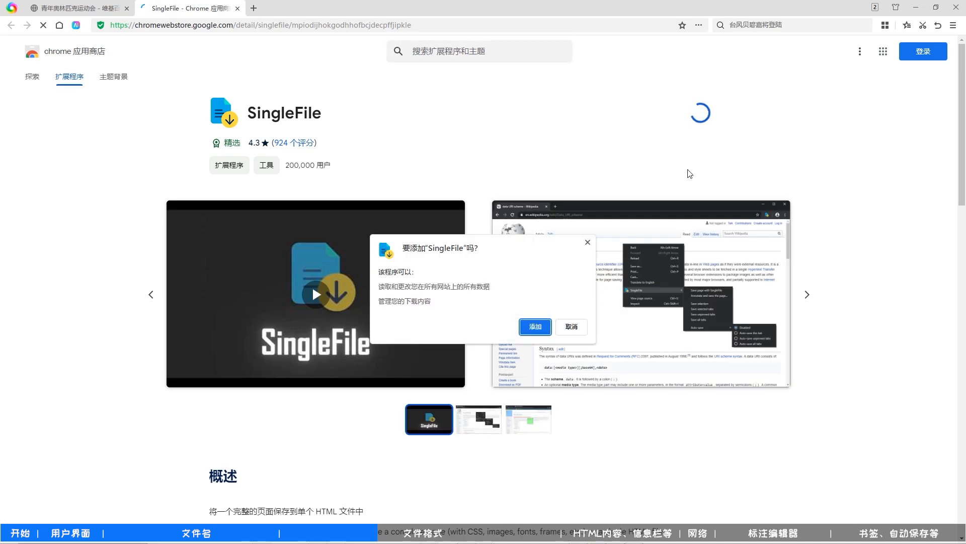
{"action": "left_click", "coordinate": [538, 327]}
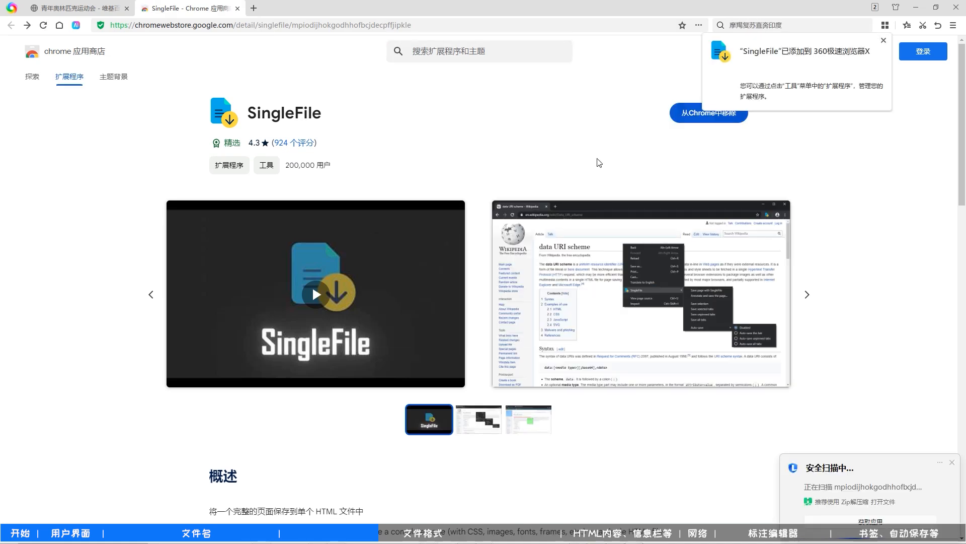
- Close the store page and open SingleFile's extension details in a new tab, using the chrome://extensions address copied from the error page
{"action": "left_click", "coordinate": [237, 8]}
{"action": "left_click_drag", "start_coordinate": [457, 63], "coordinate": [691, 63]}
{"action": "key", "text": "ctrl+c"}
{"action": "left_click", "coordinate": [143, 8]}
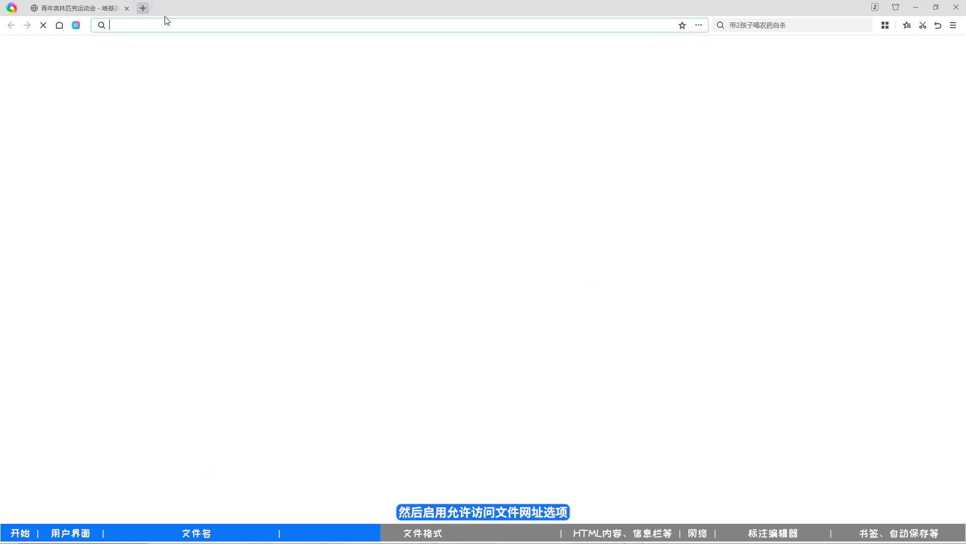
{"action": "key", "text": "ctrl+v"}
{"action": "key", "text": "Return"}
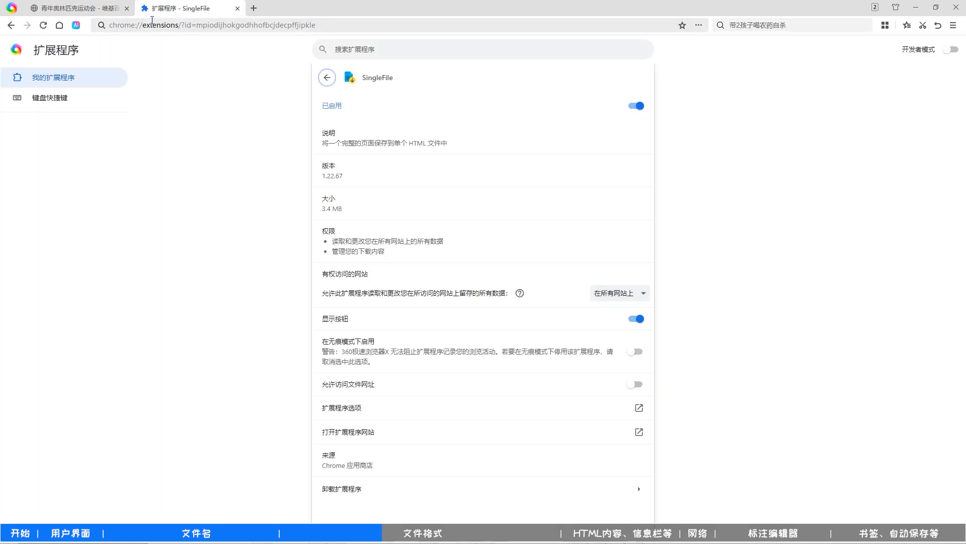
- Return to the saved .zip.html page in 360极速浏览器X and reload it
{"action": "left_click", "coordinate": [65, 7]}
{"action": "left_click", "coordinate": [43, 25]}
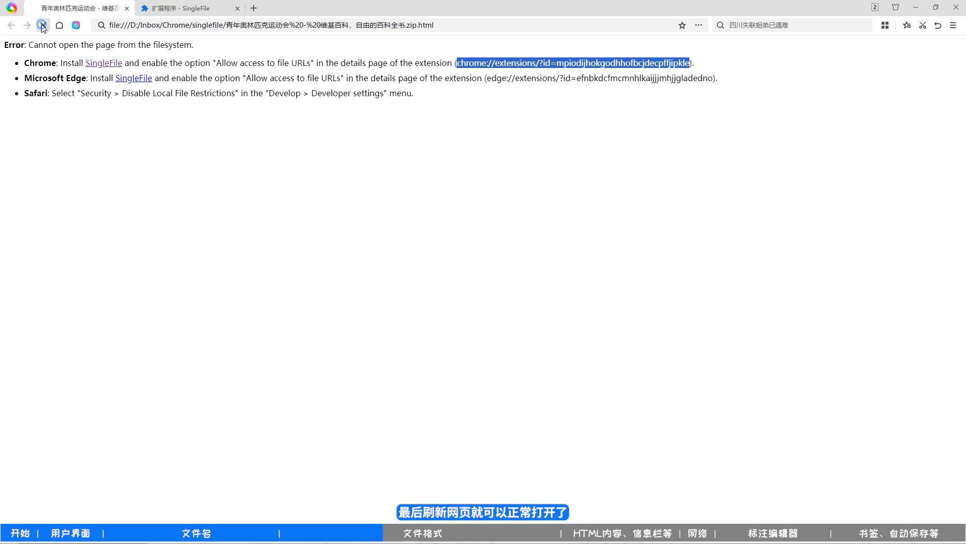
- Look through the reloaded .zip.html page to check how the article renders
{"action": "scroll", "coordinate": [524, 308], "scroll_direction": "down", "scroll_amount": 2}
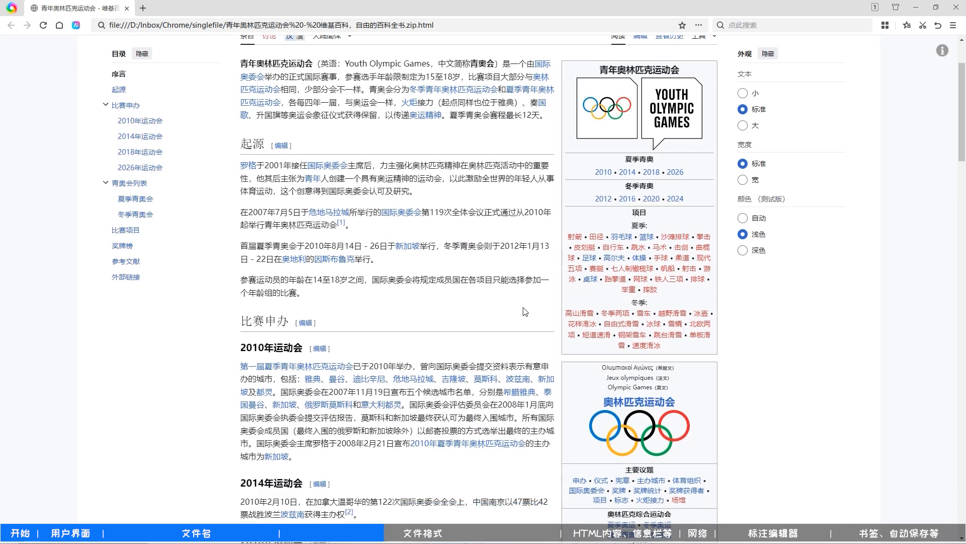
{"action": "scroll", "coordinate": [524, 311], "scroll_direction": "down", "scroll_amount": 3}
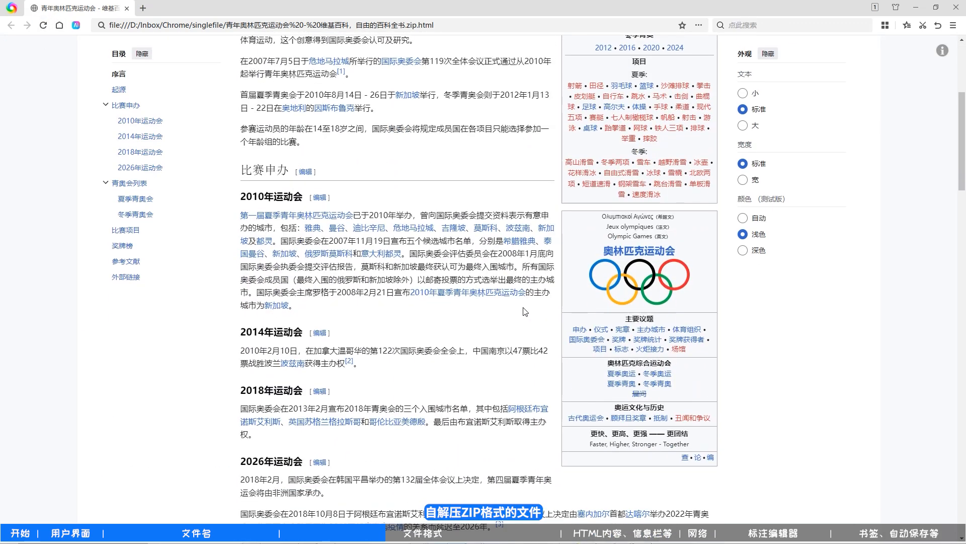
{"action": "scroll", "coordinate": [524, 311], "scroll_direction": "up", "scroll_amount": 5}
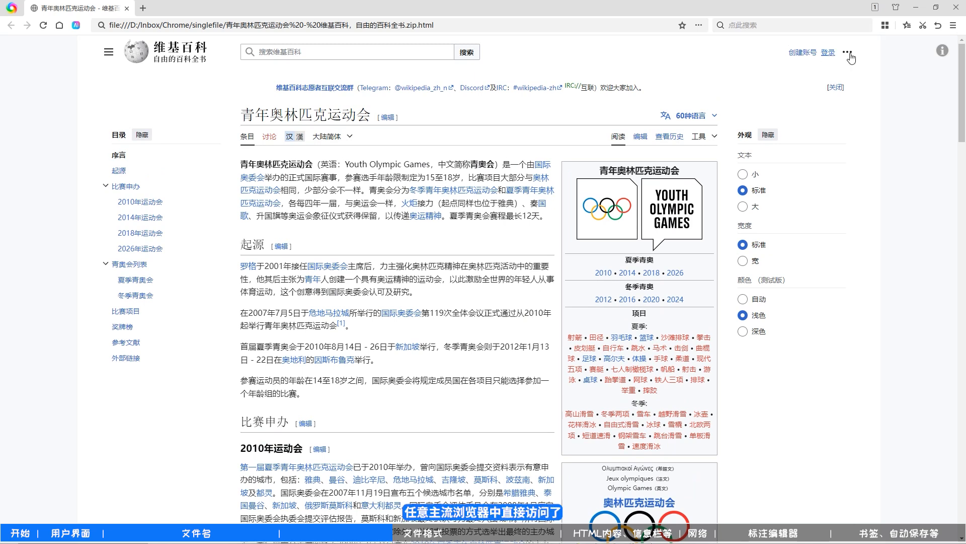
- Remove the SingleFile extension from 360极速浏览器X and reload the saved .zip.html page
{"action": "left_click", "coordinate": [885, 25]}
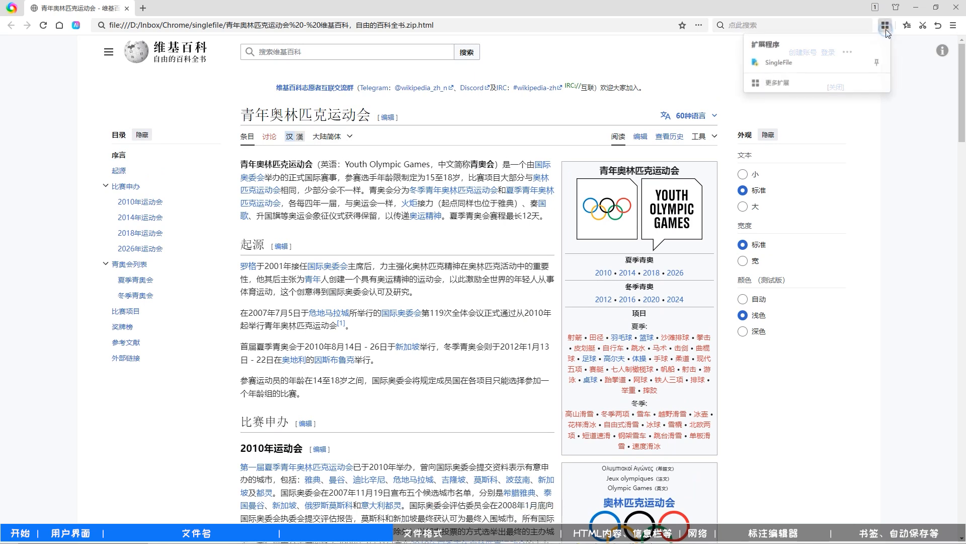
{"action": "right_click", "coordinate": [830, 70]}
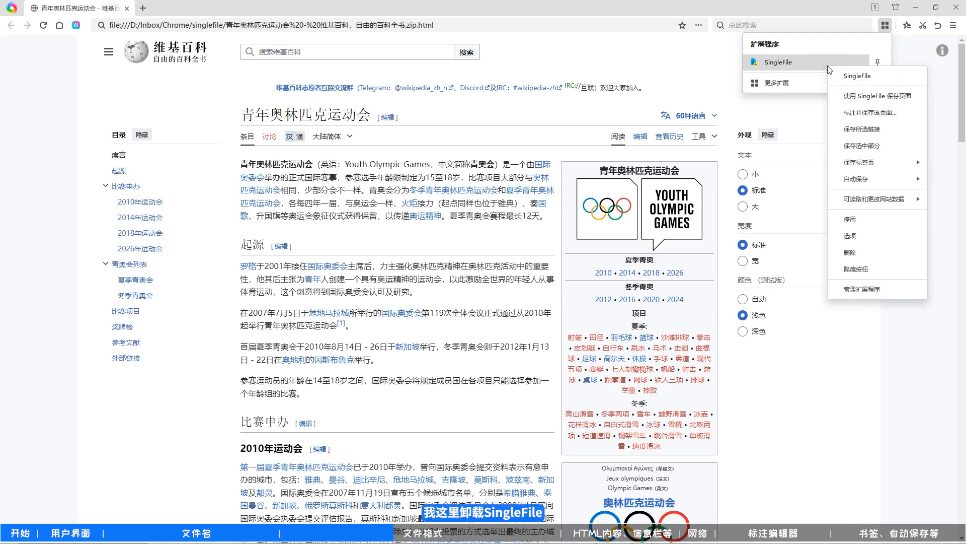
{"action": "left_click", "coordinate": [868, 256]}
{"action": "left_click", "coordinate": [543, 311]}
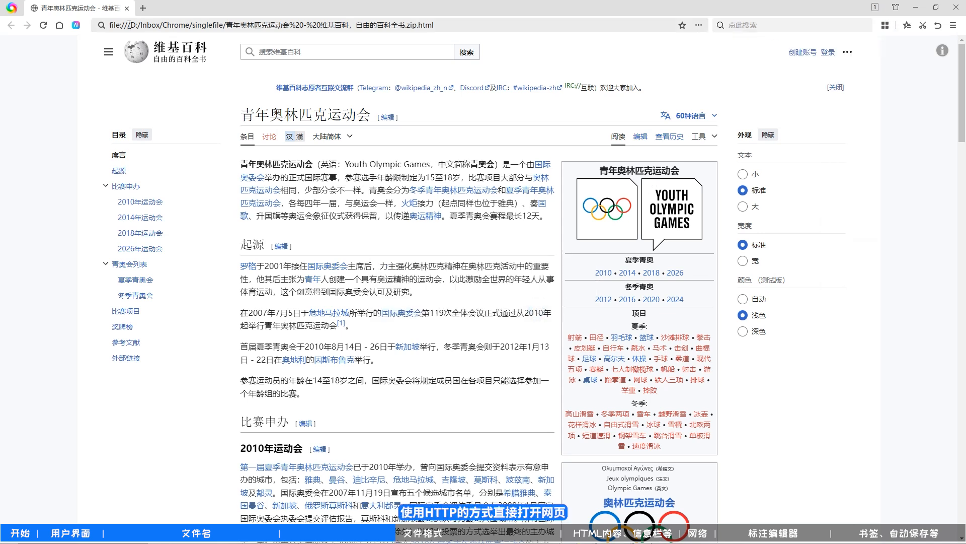
{"action": "left_click", "coordinate": [44, 25]}
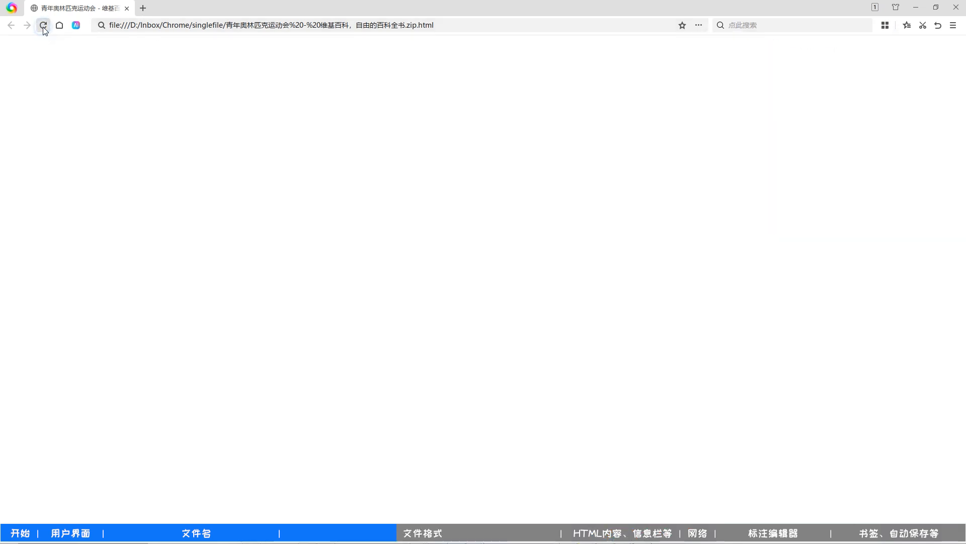
- Open the saved .zip.html file over HTTP from the listing at 127.0.0.1:8081 in a new tab and check the page
{"action": "left_click", "coordinate": [143, 9]}
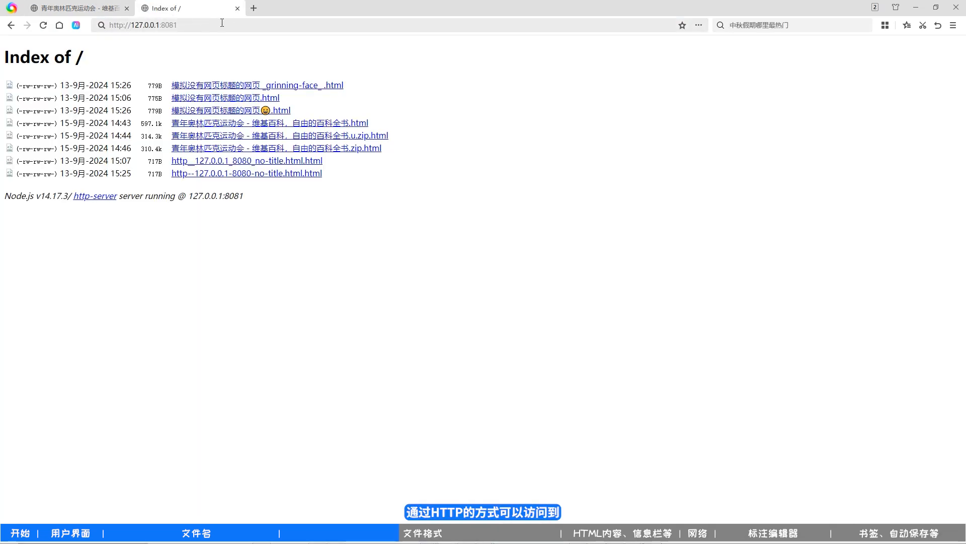
{"action": "left_click", "coordinate": [322, 152]}
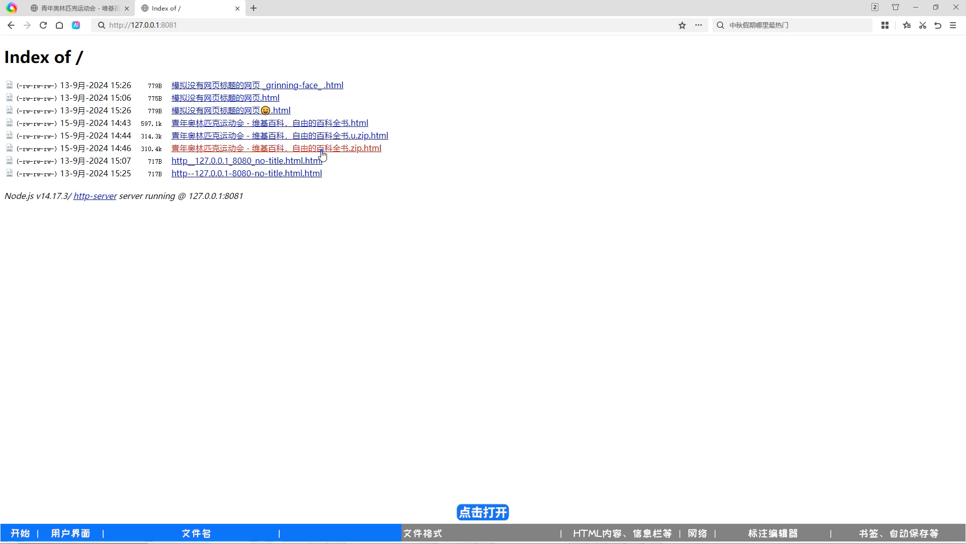
{"action": "scroll", "coordinate": [163, 95], "scroll_direction": "down", "scroll_amount": 5}
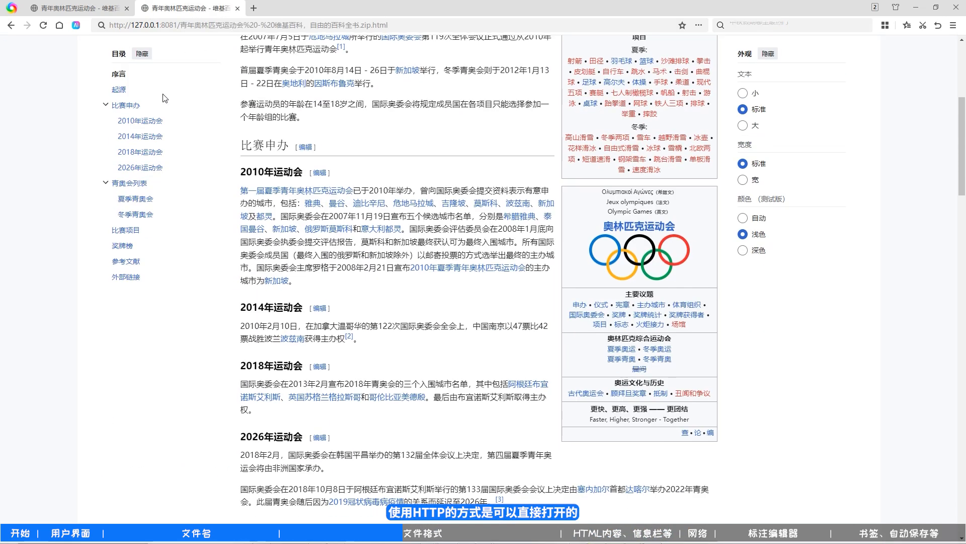
{"action": "scroll", "coordinate": [162, 95], "scroll_direction": "up", "scroll_amount": 6}
{"action": "double_click", "coordinate": [124, 24]}
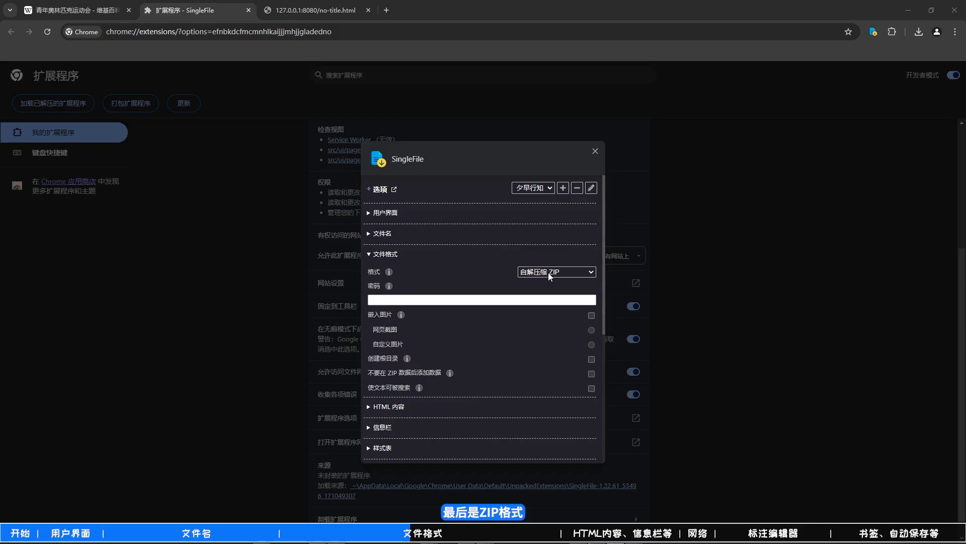
- Switch to SingleFile's options in Chrome, try ZIP as the file format, and set the format to 自解压缩 ZIP（通用）
{"action": "left_click", "coordinate": [548, 273]}
{"action": "left_click", "coordinate": [549, 308]}
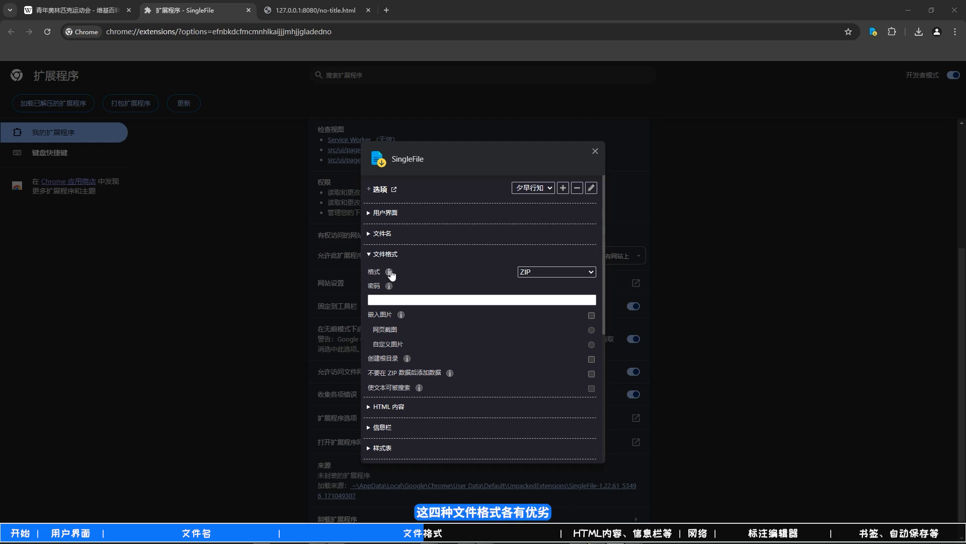
{"action": "left_click", "coordinate": [540, 270]}
{"action": "left_click", "coordinate": [547, 290]}
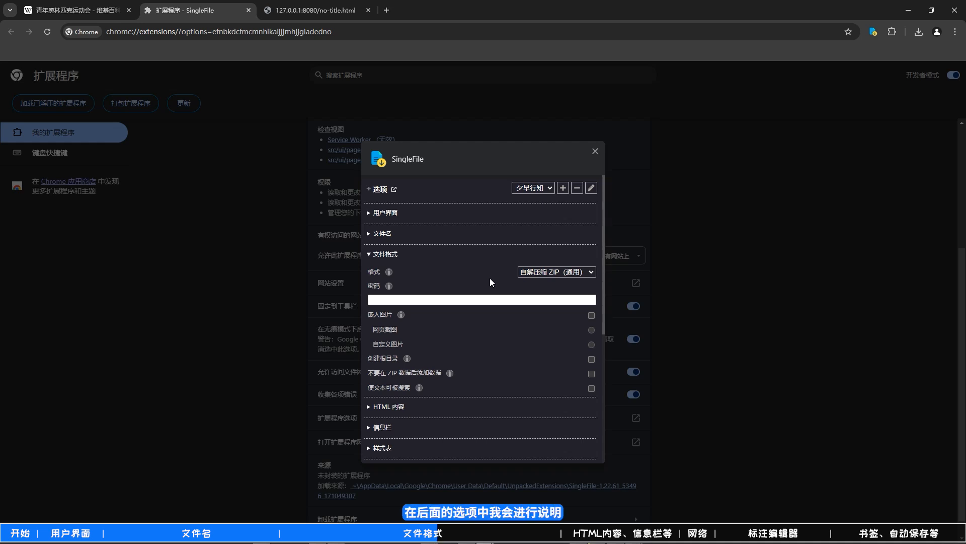
- Read the help for 嵌入图片 and enable that option with 网页截图 as the image
{"action": "left_click", "coordinate": [398, 299]}
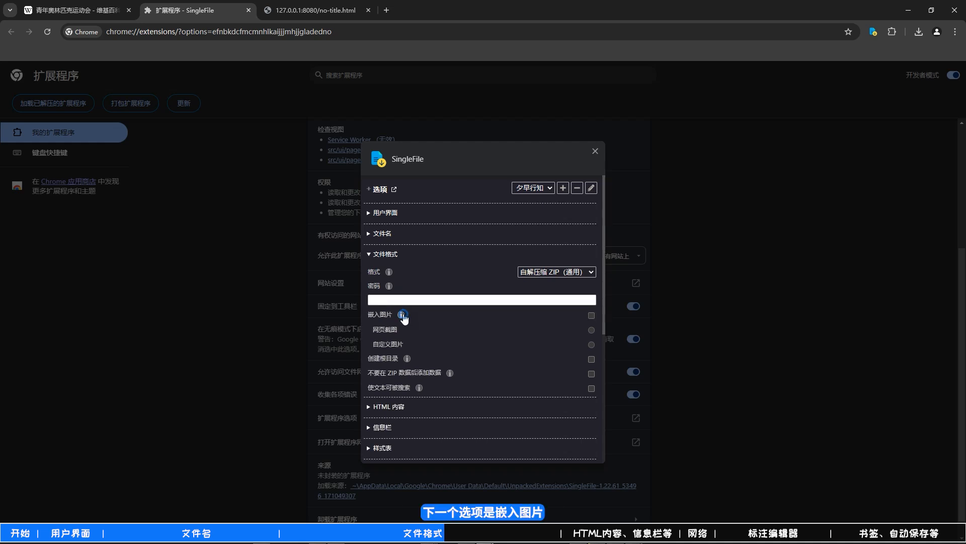
{"action": "left_click", "coordinate": [401, 315]}
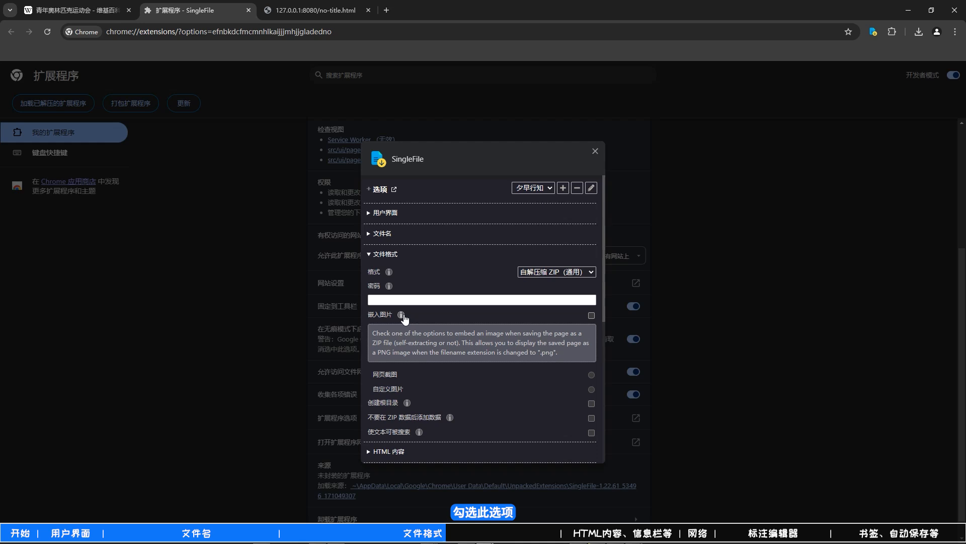
{"action": "scroll", "coordinate": [405, 314], "scroll_direction": "down", "scroll_amount": 1}
{"action": "scroll", "coordinate": [404, 314], "scroll_direction": "down", "scroll_amount": 2}
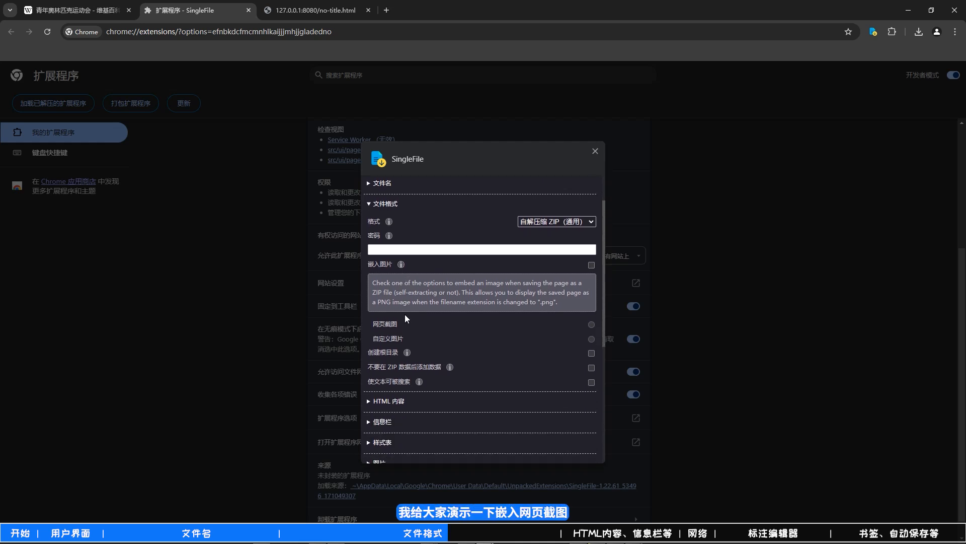
{"action": "left_click", "coordinate": [401, 264]}
{"action": "left_click", "coordinate": [591, 265]}
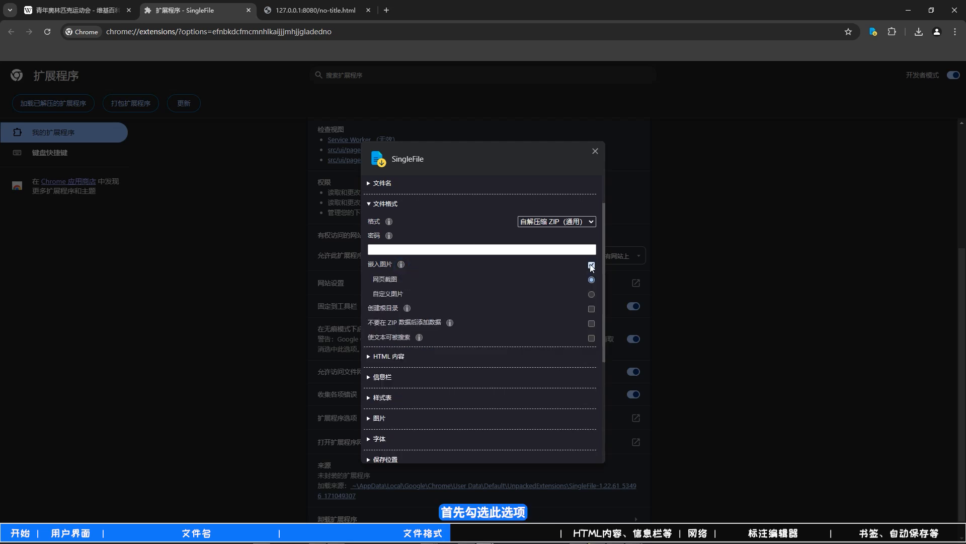
- Save the Wikipedia page with SingleFile and show the downloaded file in its folder
{"action": "left_click", "coordinate": [103, 10]}
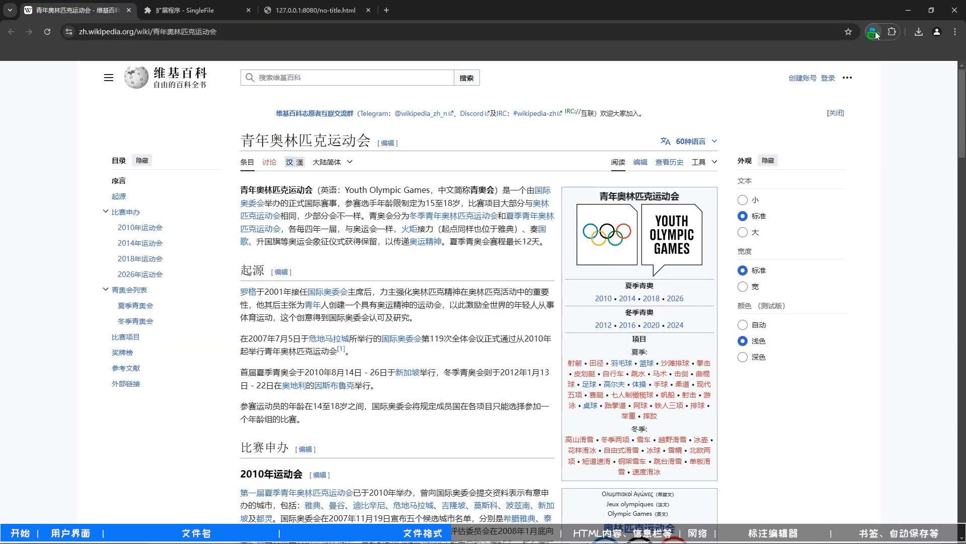
{"action": "left_click", "coordinate": [874, 33]}
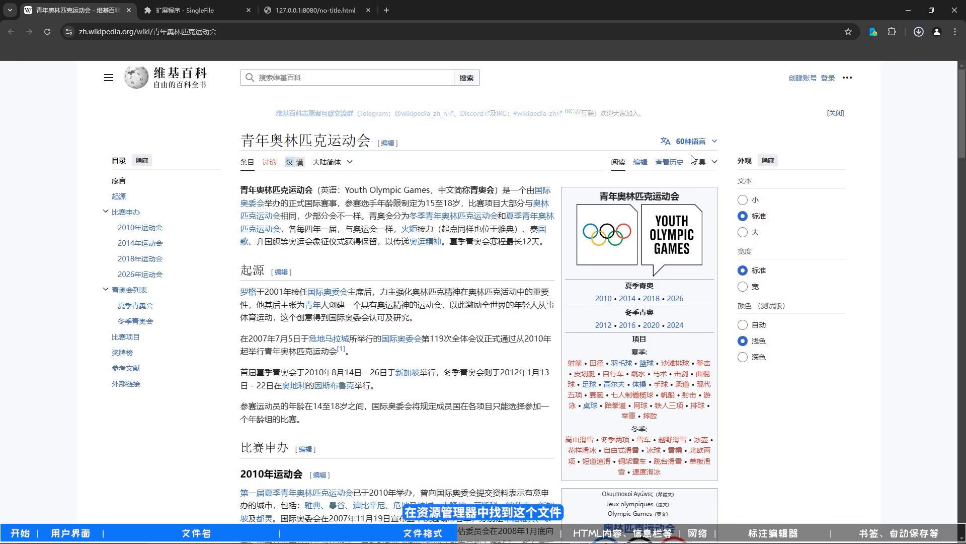
{"action": "left_click", "coordinate": [892, 57]}
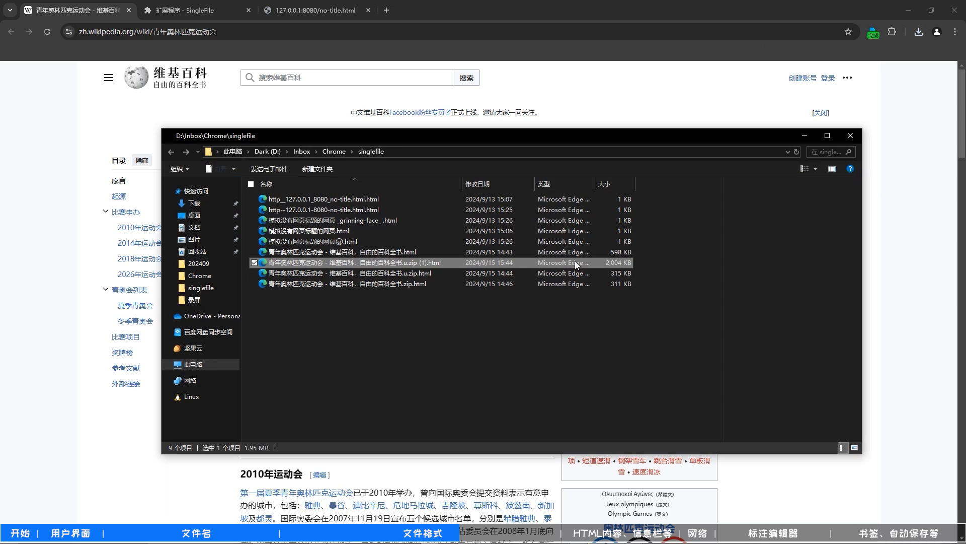
- Rename the newly saved file so its name ends in .u.zip.png, and accept the extension change
{"action": "key", "text": "F2"}
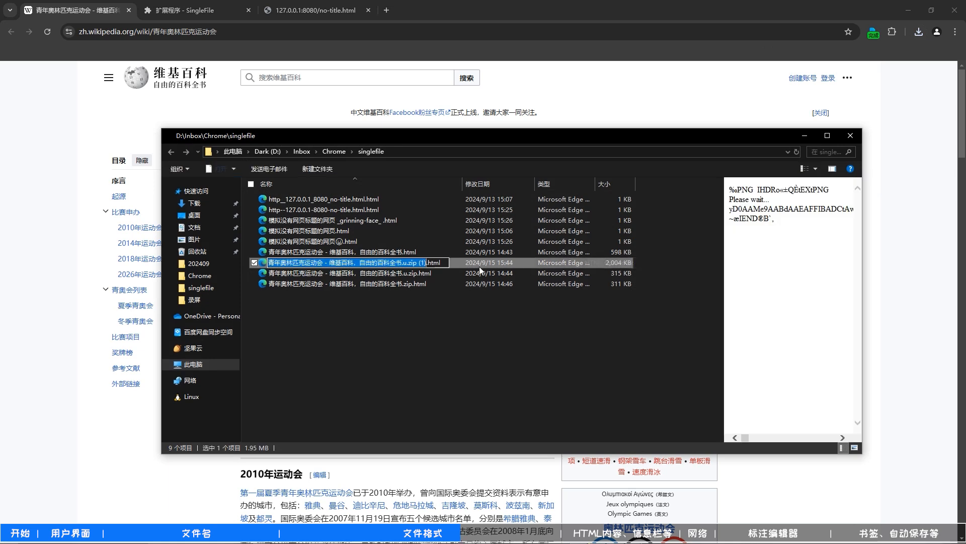
{"action": "left_click_drag", "start_coordinate": [417, 264], "coordinate": [453, 264]}
{"action": "key", "text": "BackSpace"}
{"action": "type", "text": ".png"}
{"action": "key", "text": "Return"}
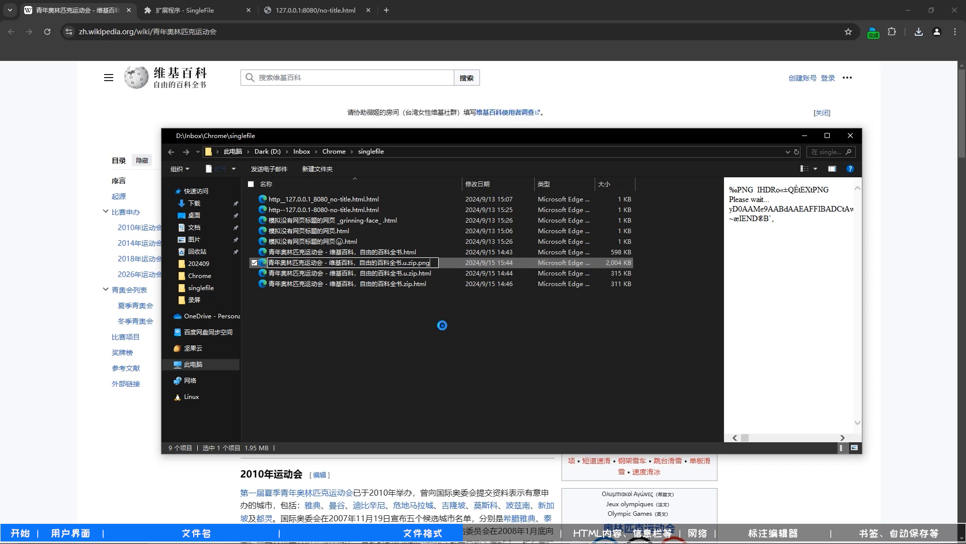
{"action": "left_click", "coordinate": [506, 283]}
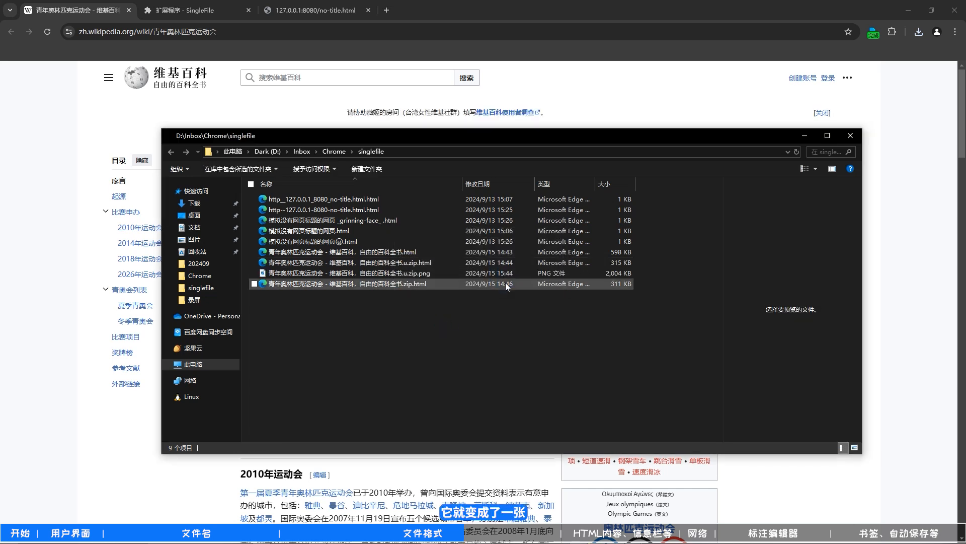
- Open the renamed PNG, inspect the embedded page screenshot up close, and close the folder window
{"action": "double_click", "coordinate": [425, 277]}
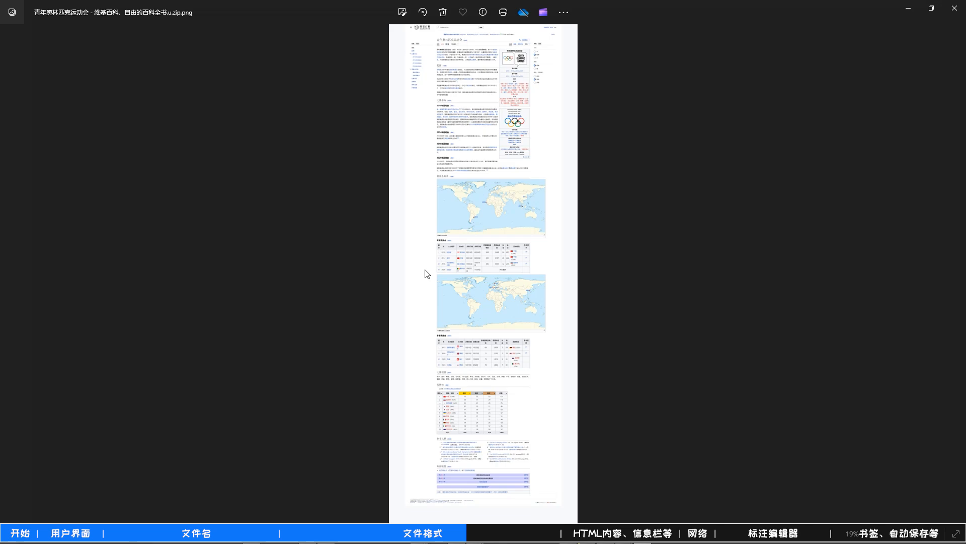
{"action": "scroll", "coordinate": [433, 267], "scroll_direction": "up", "scroll_amount": 2}
{"action": "scroll", "coordinate": [440, 250], "scroll_direction": "up", "scroll_amount": 6}
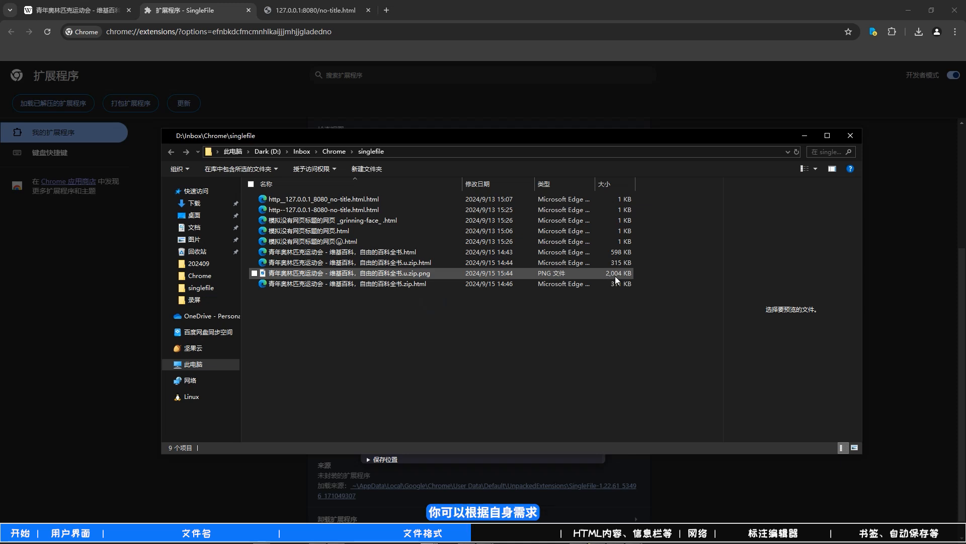
{"action": "left_click", "coordinate": [856, 137]}
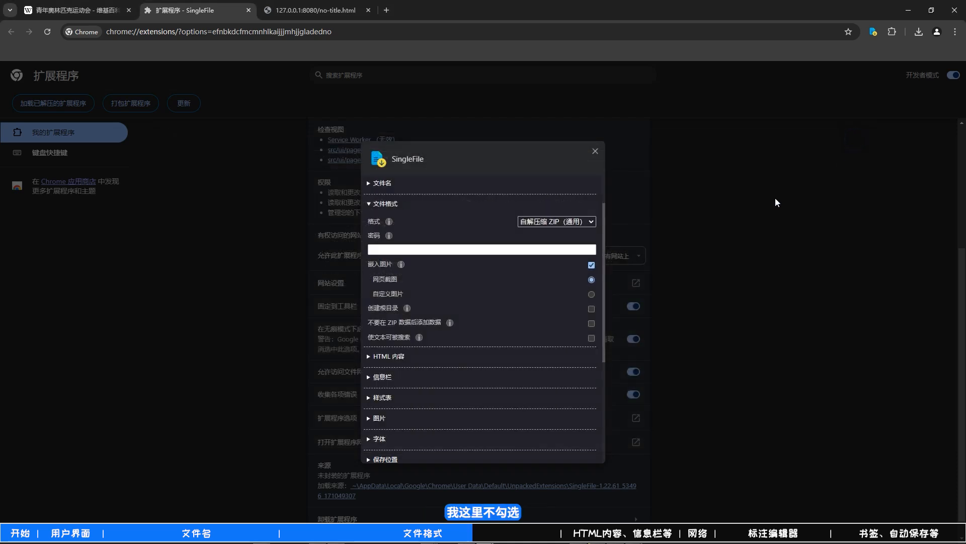
- Disable 嵌入图片 and read the help for the 创建根目录 option
{"action": "left_click", "coordinate": [409, 309]}
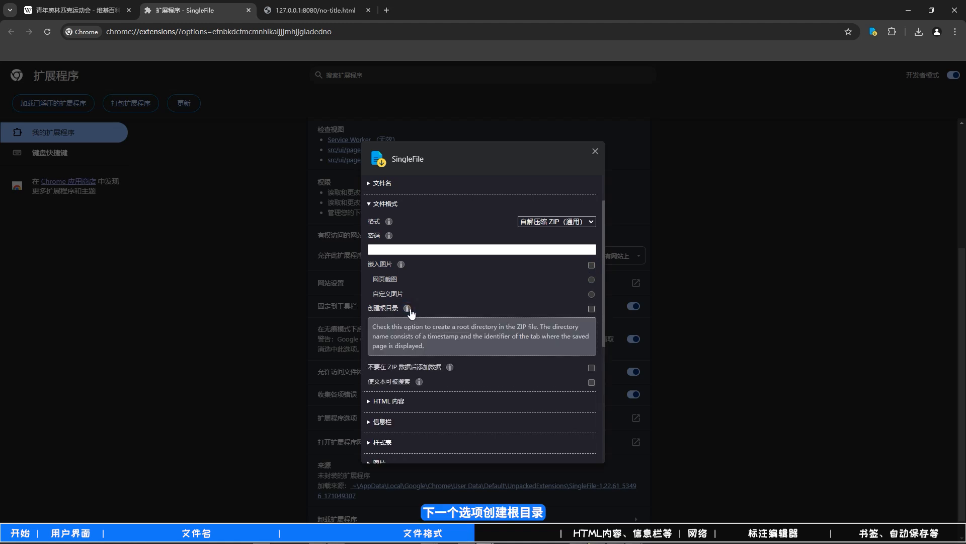
{"action": "scroll", "coordinate": [410, 311], "scroll_direction": "down", "scroll_amount": 1}
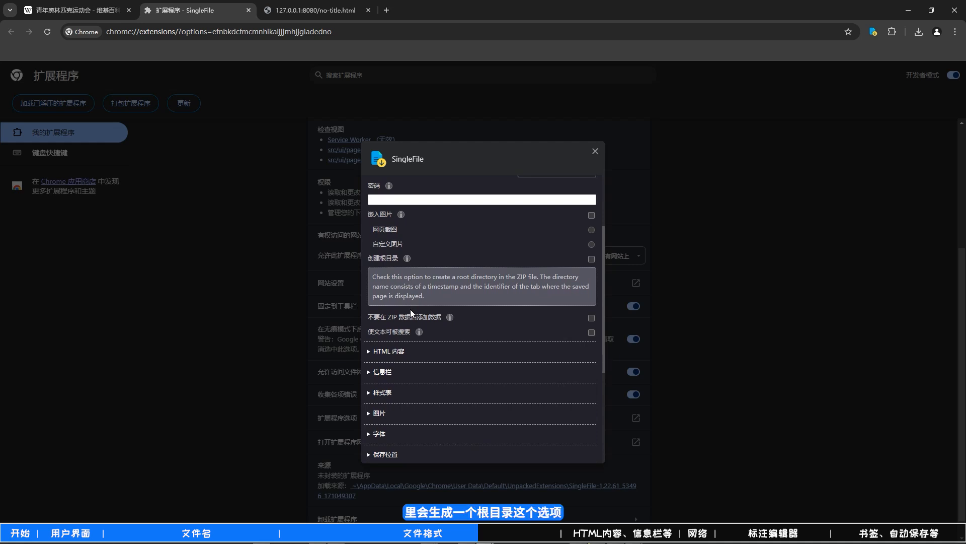
{"action": "left_click", "coordinate": [407, 258]}
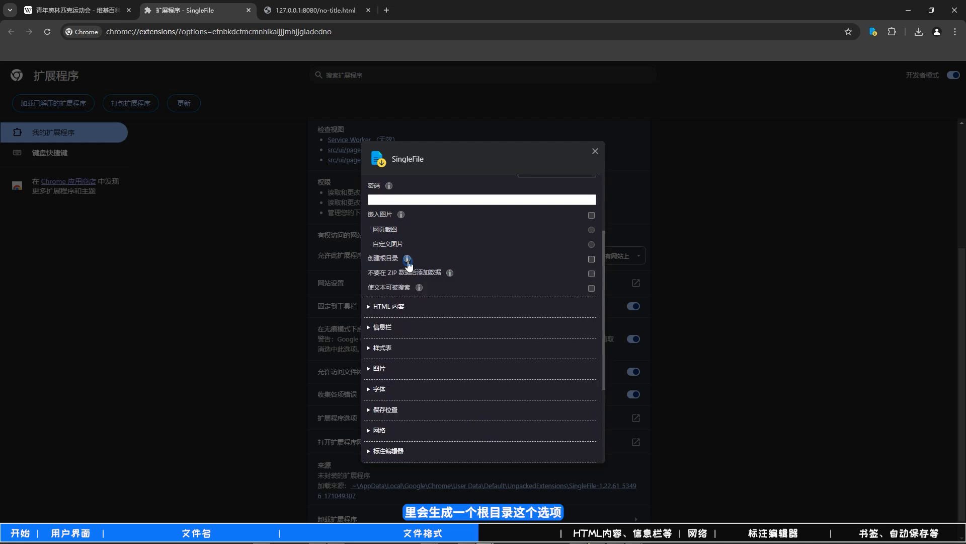
- Read the help for the 不要在 ZIP 数据后添加数据 and 使文本可被搜索 options
{"action": "left_click", "coordinate": [450, 273]}
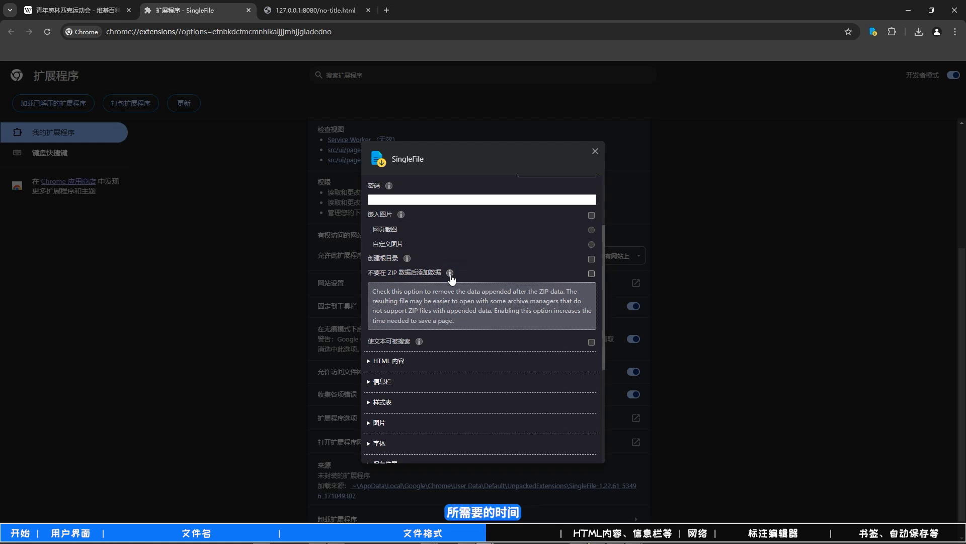
{"action": "left_click", "coordinate": [450, 275]}
{"action": "scroll", "coordinate": [421, 392], "scroll_direction": "up", "scroll_amount": 2}
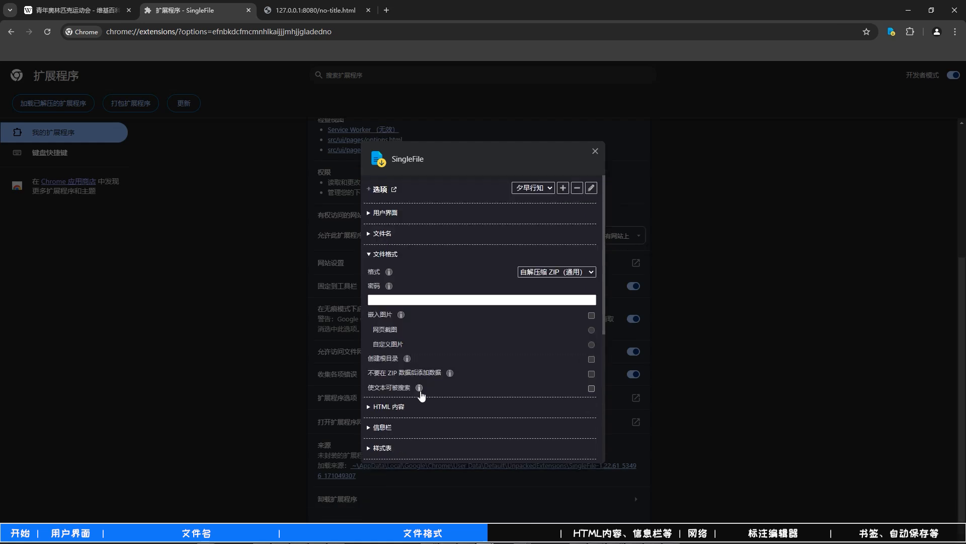
{"action": "left_click", "coordinate": [421, 390]}
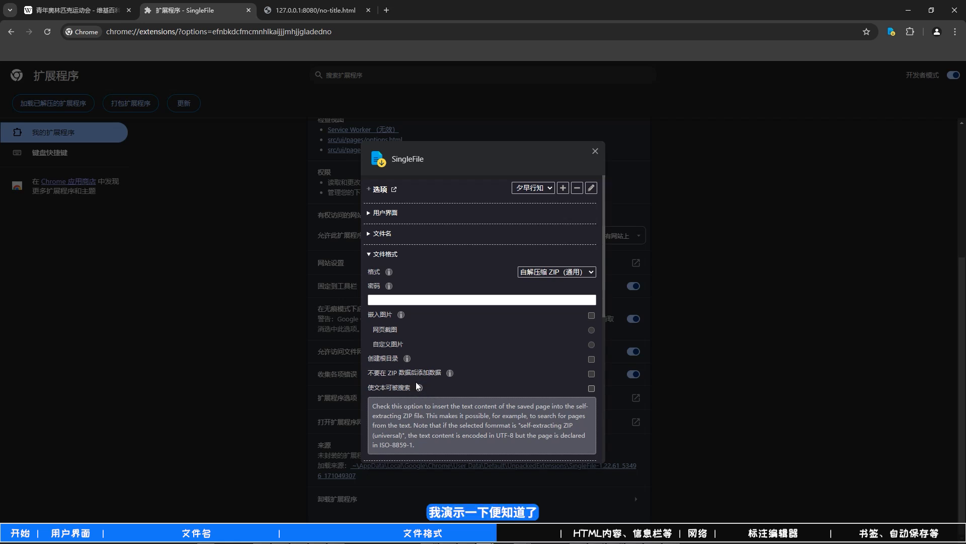
- Copy the phrase 罗格于2001年接任国际奥委会主席后 from the 起源 section of the Wikipedia page
{"action": "left_click", "coordinate": [95, 8]}
{"action": "left_click_drag", "start_coordinate": [241, 291], "coordinate": [373, 291]}
{"action": "right_click", "coordinate": [374, 291]}
{"action": "left_click", "coordinate": [385, 299]}
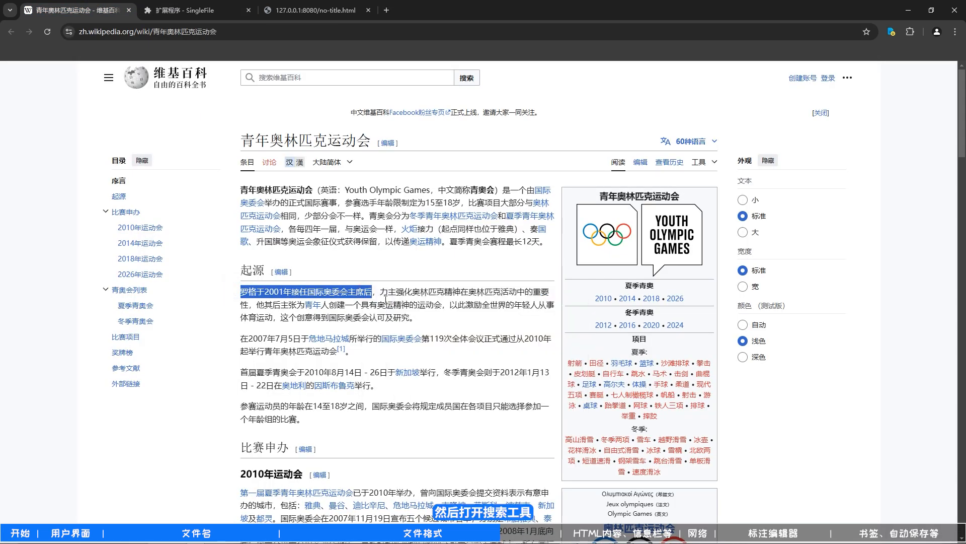
- Switch to Everything and search d:\inbox\chrome for files whose content contains the copied phrase 罗格于2001年接任国际奥委会主席后
{"action": "key", "text": "alt+space"}
{"action": "type", "text": "d:\\inb"}
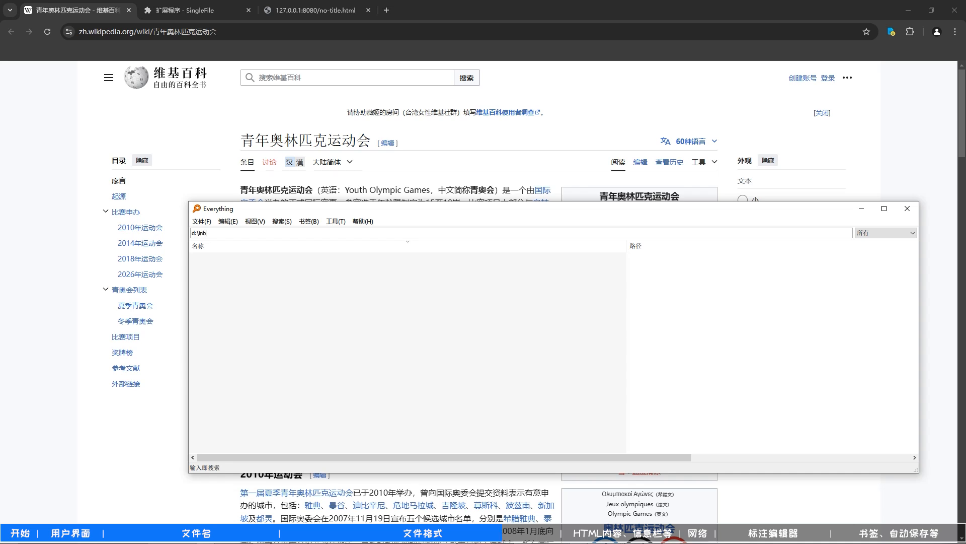
{"action": "type", "text": "ox\\chrome content:"}
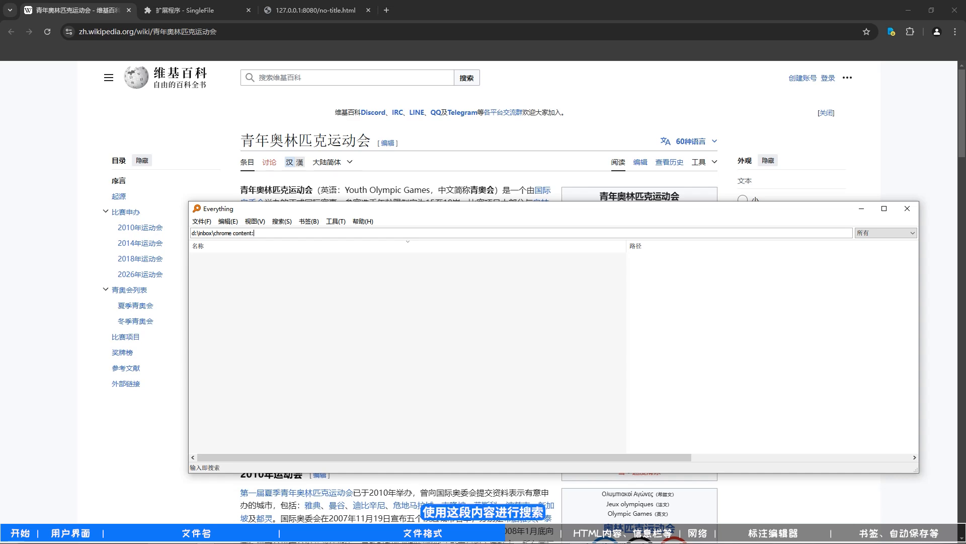
{"action": "key", "text": "ctrl+v"}
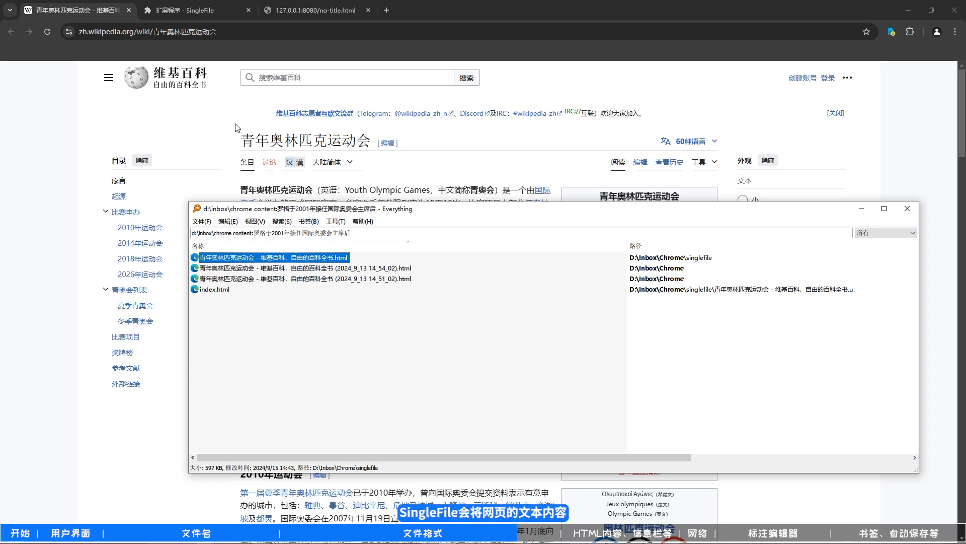
- Enable 使文本可被搜索 in the SingleFile options and save the Wikipedia page in 自解压缩 ZIP（通用） format
{"action": "left_click", "coordinate": [189, 12]}
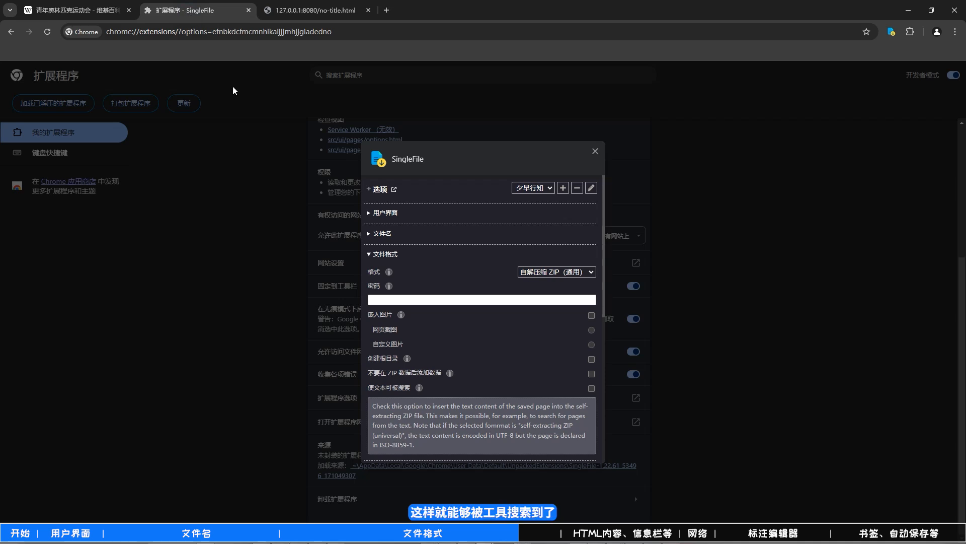
{"action": "left_click", "coordinate": [591, 388]}
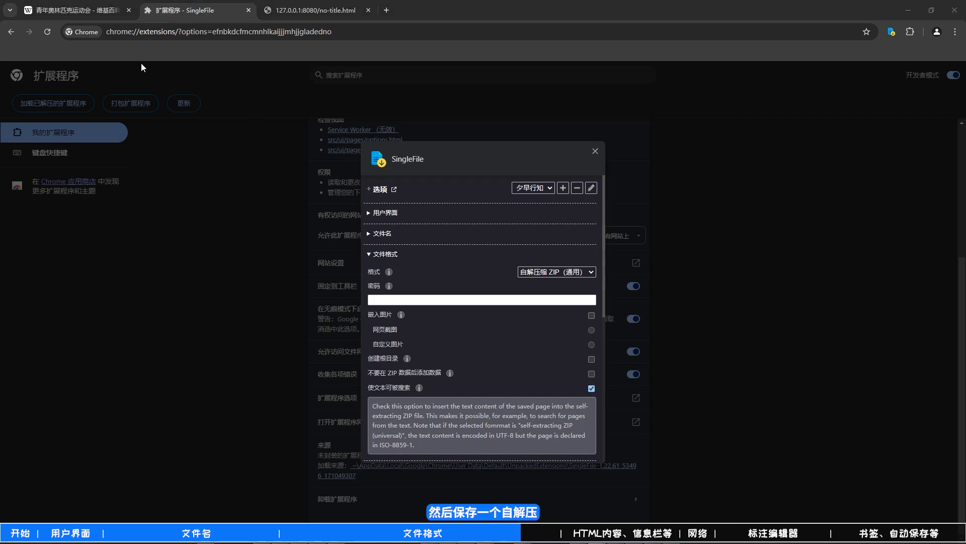
{"action": "left_click", "coordinate": [75, 10]}
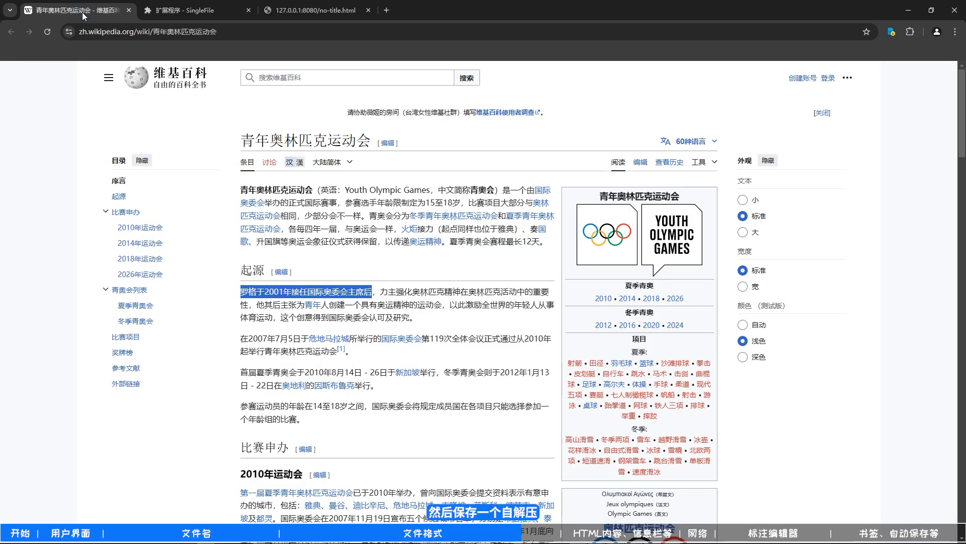
{"action": "left_click", "coordinate": [892, 34]}
- Change the file format to 自解压缩 ZIP and save the Wikipedia page again with SingleFile
{"action": "left_click", "coordinate": [191, 11]}
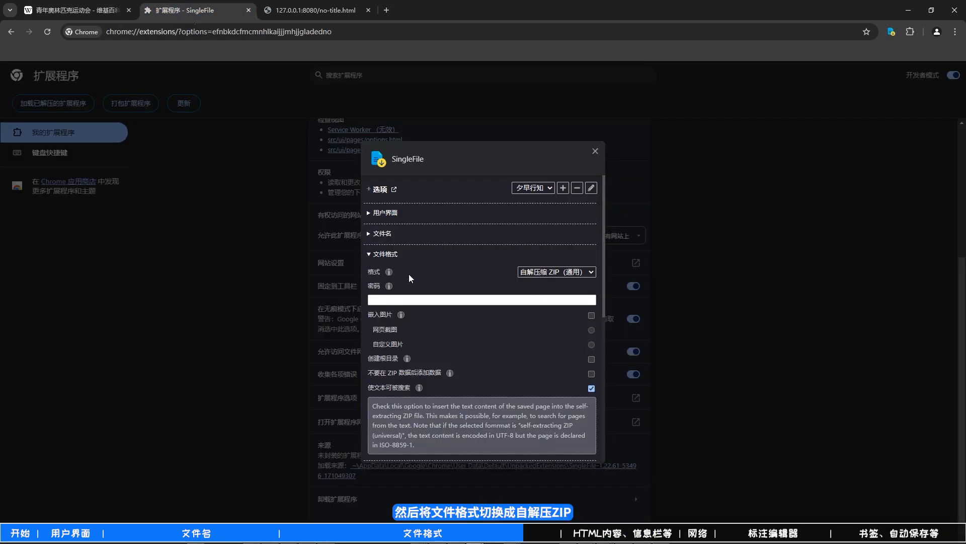
{"action": "left_click", "coordinate": [554, 271]}
{"action": "left_click", "coordinate": [549, 300]}
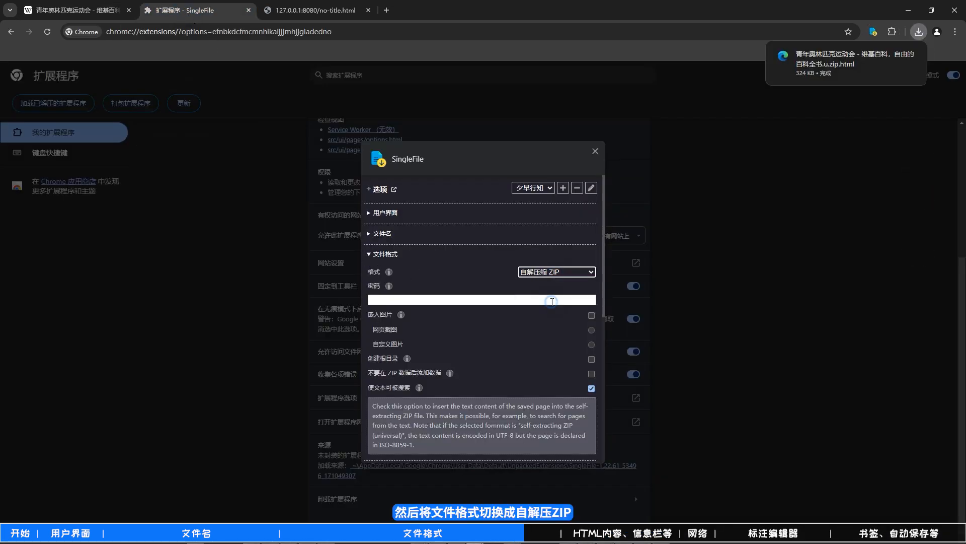
{"action": "left_click", "coordinate": [75, 10]}
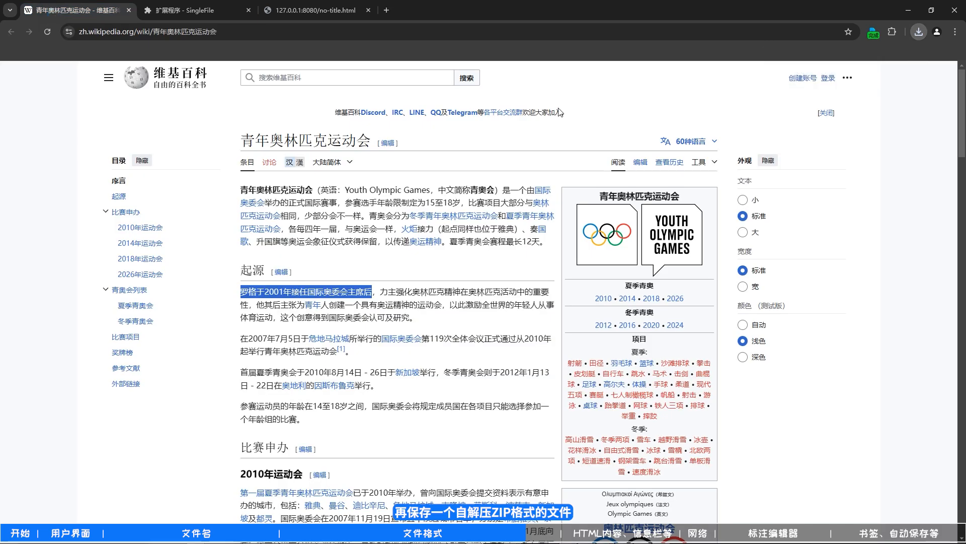
{"action": "left_click", "coordinate": [871, 37]}
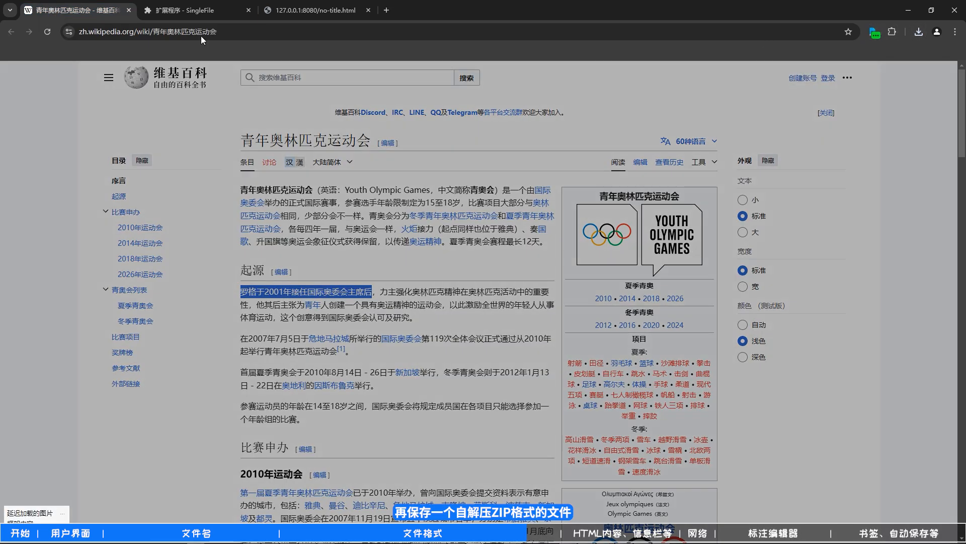
- Set the file format back to 自解压缩 ZIP（通用） and select the newly saved .zip.html file in the Everything results
{"action": "left_click", "coordinate": [186, 14]}
{"action": "left_click", "coordinate": [556, 272]}
{"action": "left_click", "coordinate": [557, 285]}
{"action": "key", "text": "alt+Tab"}
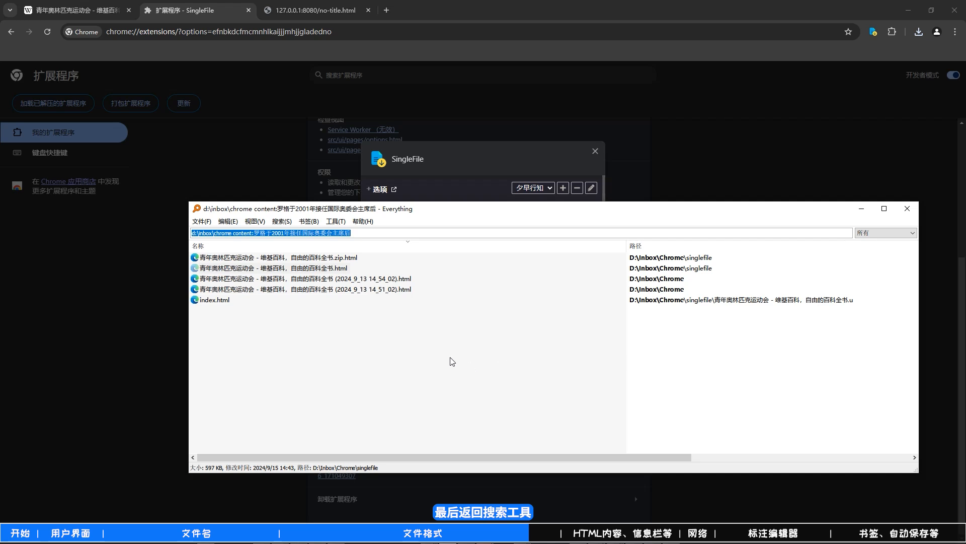
{"action": "left_click", "coordinate": [345, 259]}
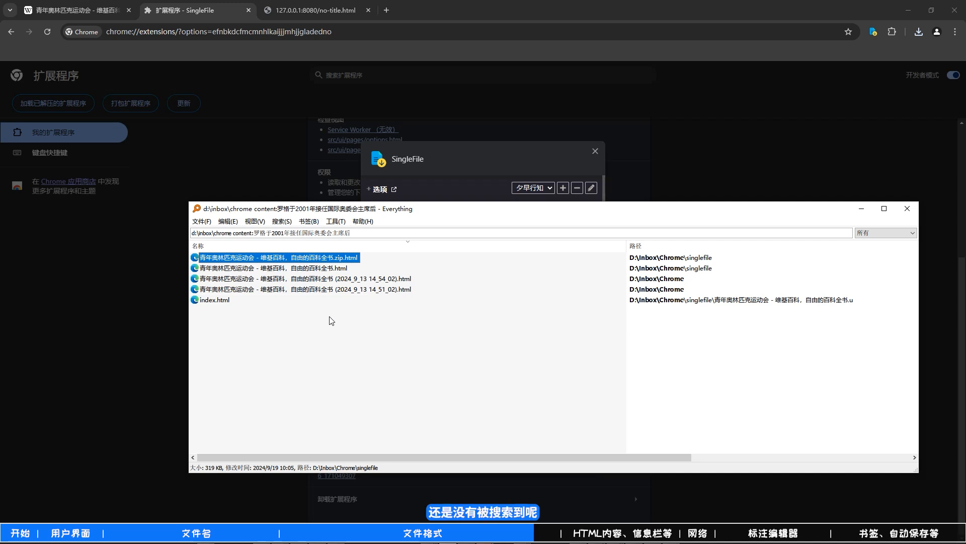
- Show the downloaded .u.zip.html file in its folder and open it in Visual Studio Code
{"action": "left_click", "coordinate": [919, 32]}
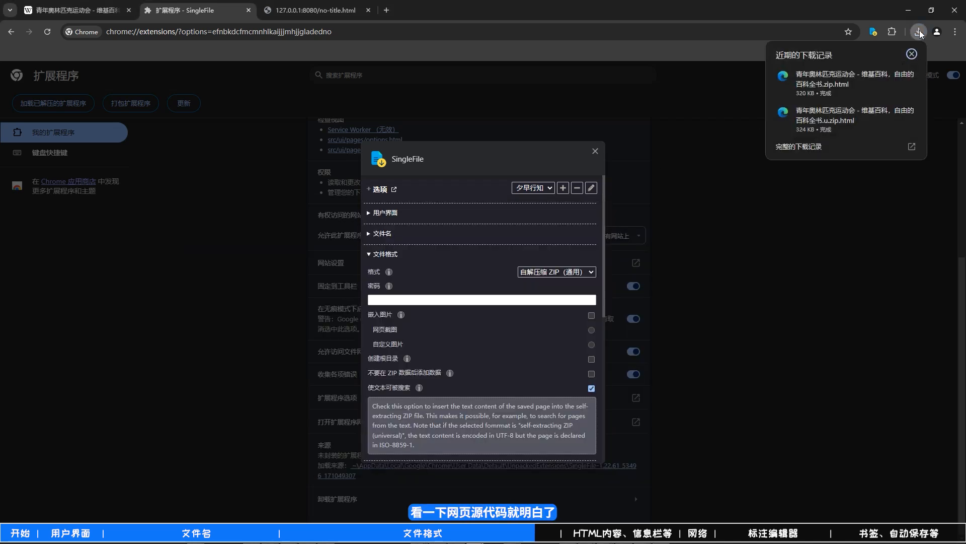
{"action": "left_click", "coordinate": [912, 115]}
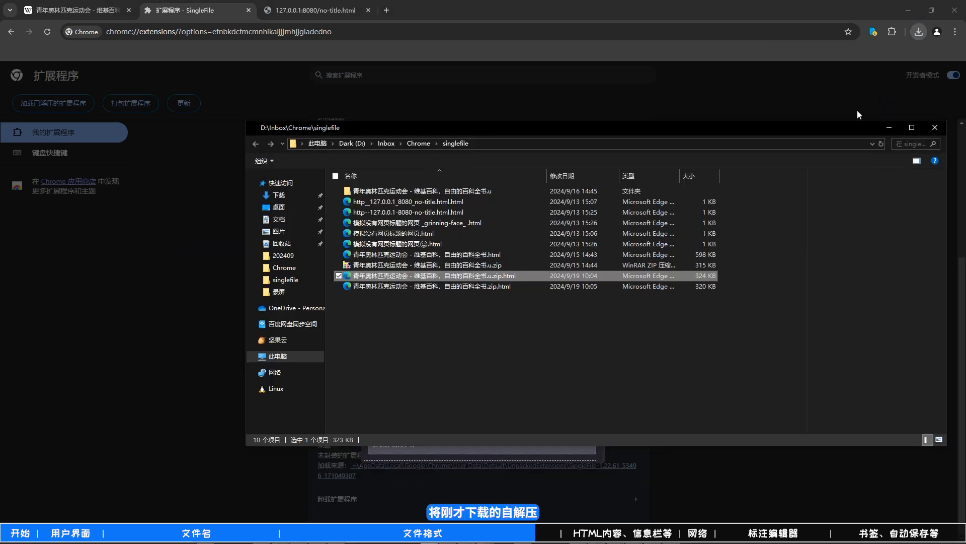
{"action": "right_click", "coordinate": [431, 281]}
{"action": "mouse_move", "coordinate": [699, 292]}
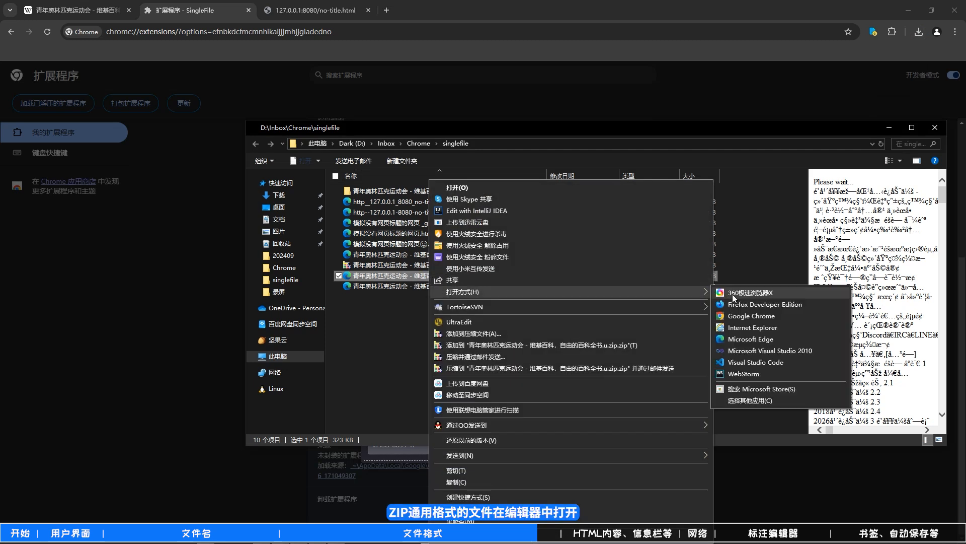
{"action": "left_click", "coordinate": [745, 361]}
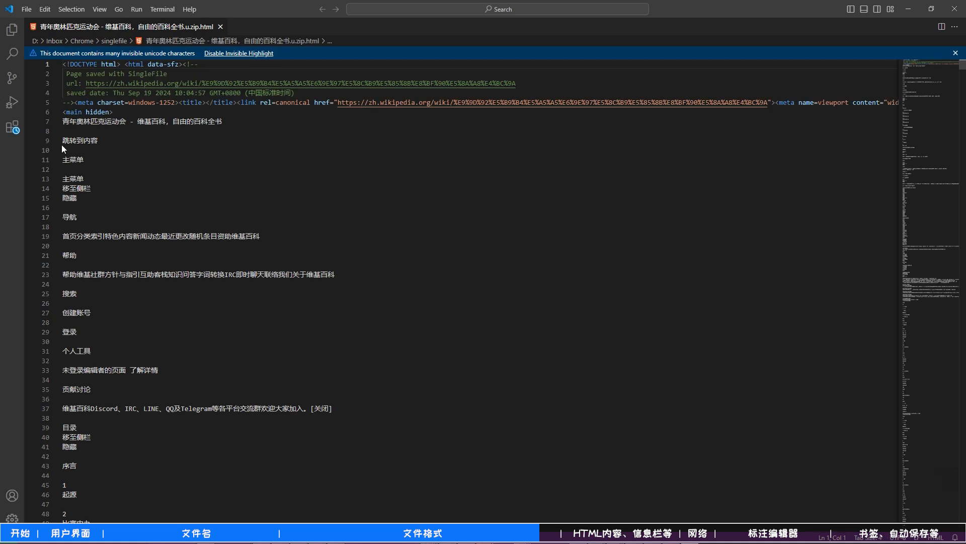
- Examine the source of the saved page: the text in the hidden main element, the declared charset and the page title line
{"action": "scroll", "coordinate": [68, 119], "scroll_direction": "down", "scroll_amount": 2}
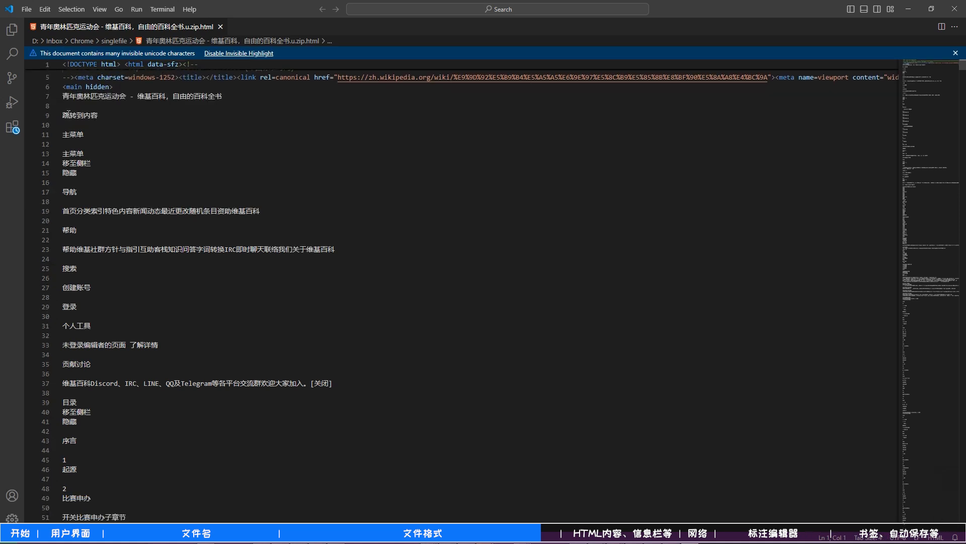
{"action": "left_click_drag", "start_coordinate": [63, 88], "coordinate": [66, 526]}
{"action": "scroll", "coordinate": [354, 438], "scroll_direction": "down", "scroll_amount": 14}
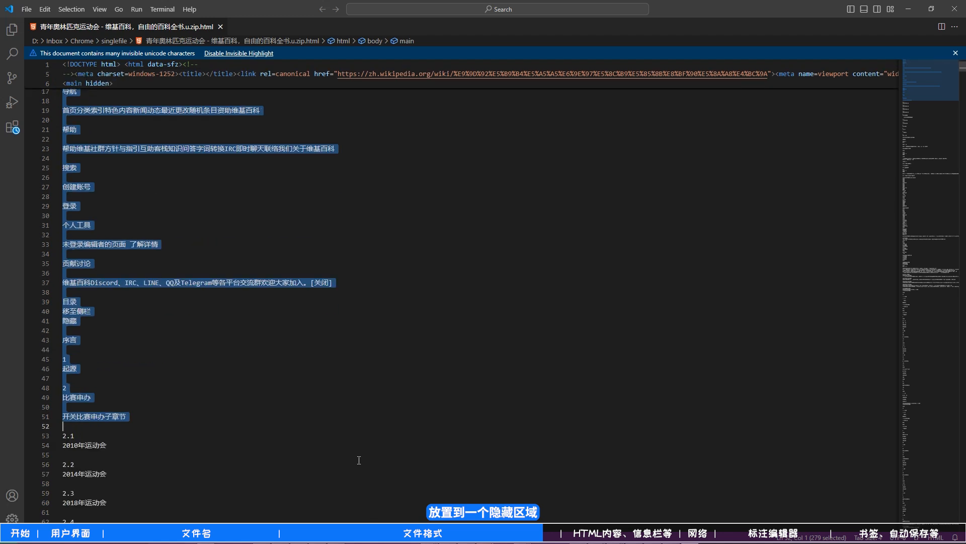
{"action": "scroll", "coordinate": [354, 439], "scroll_direction": "down", "scroll_amount": 5}
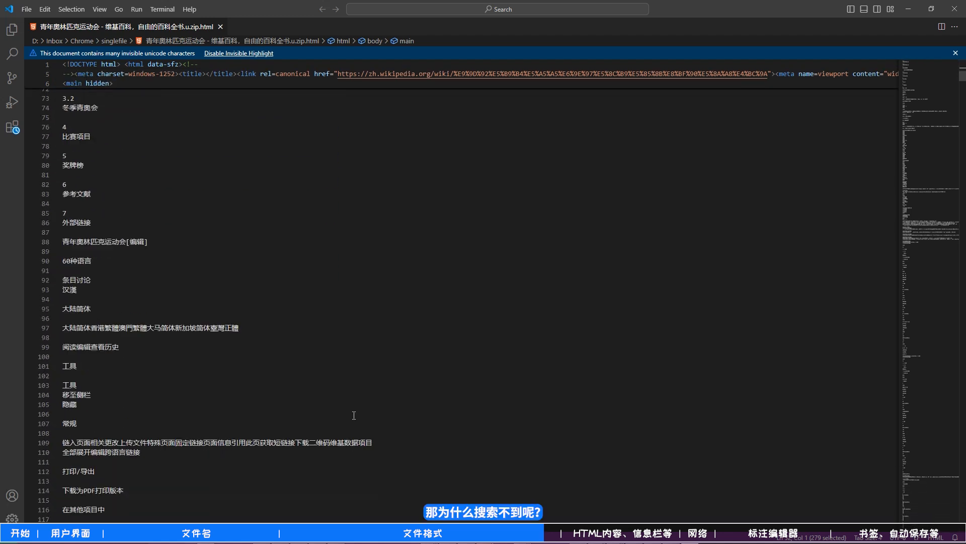
{"action": "scroll", "coordinate": [353, 409], "scroll_direction": "up", "scroll_amount": 20}
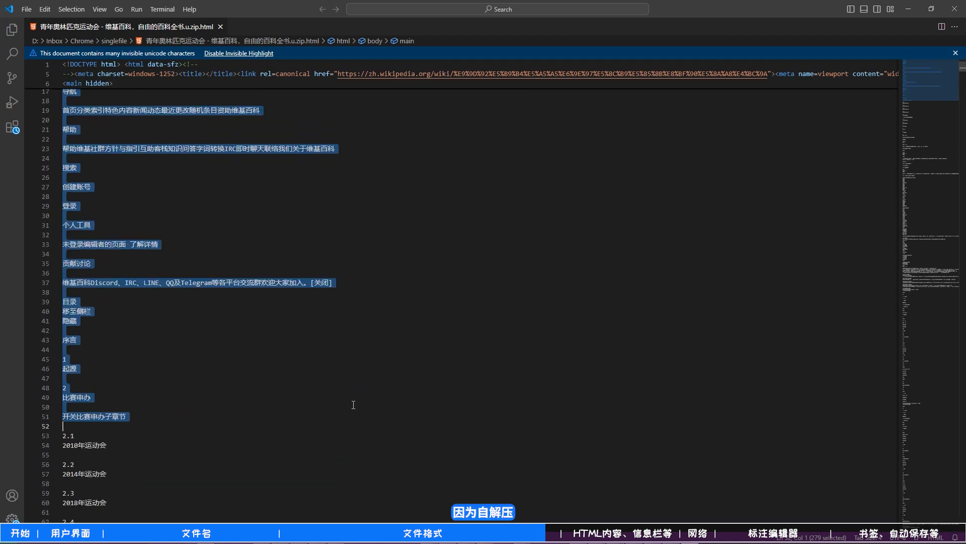
{"action": "left_click", "coordinate": [270, 216]}
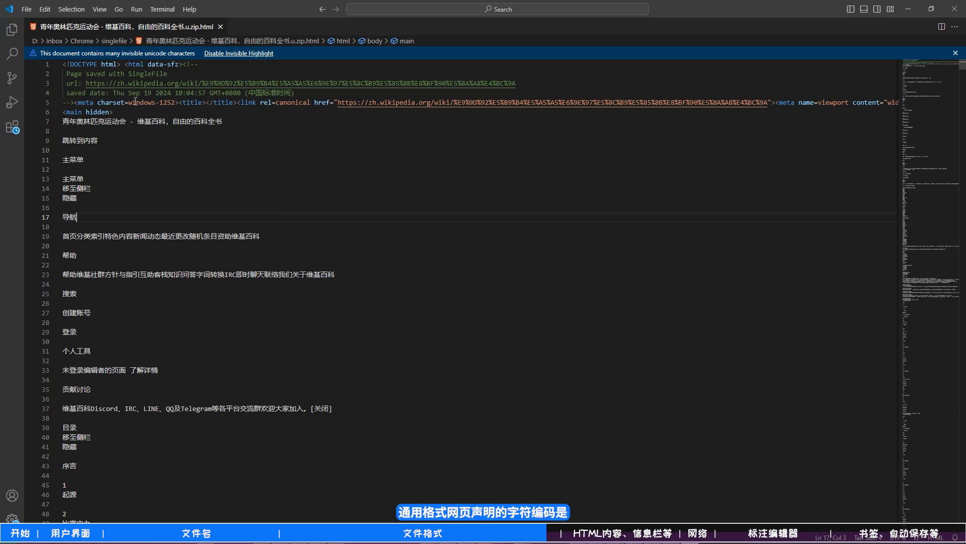
{"action": "left_click_drag", "start_coordinate": [128, 102], "coordinate": [175, 103]}
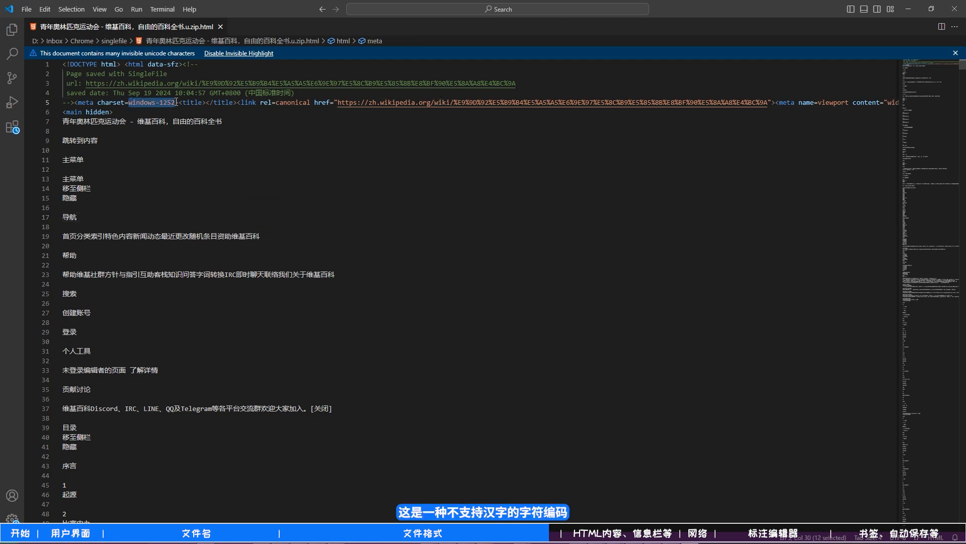
{"action": "left_click_drag", "start_coordinate": [62, 122], "coordinate": [222, 121]}
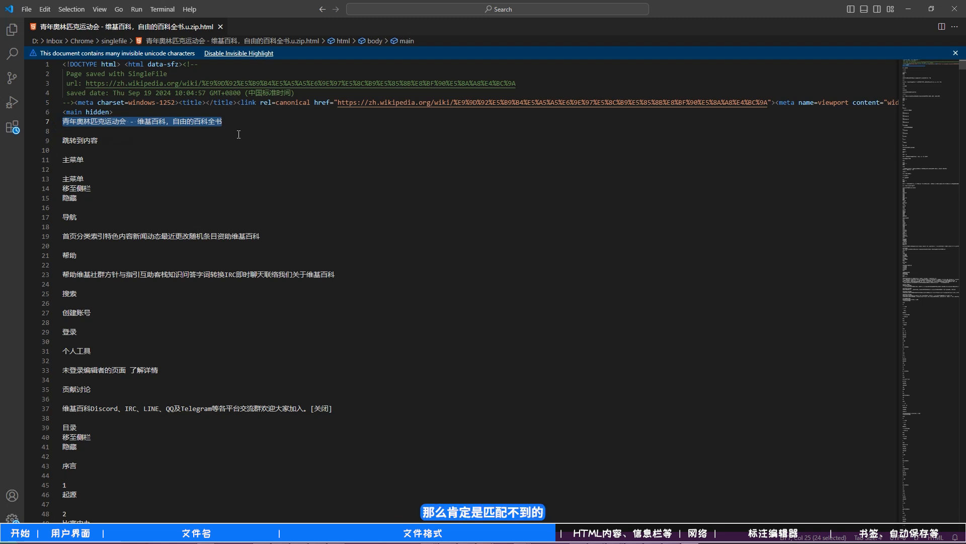
{"action": "left_click", "coordinate": [201, 161]}
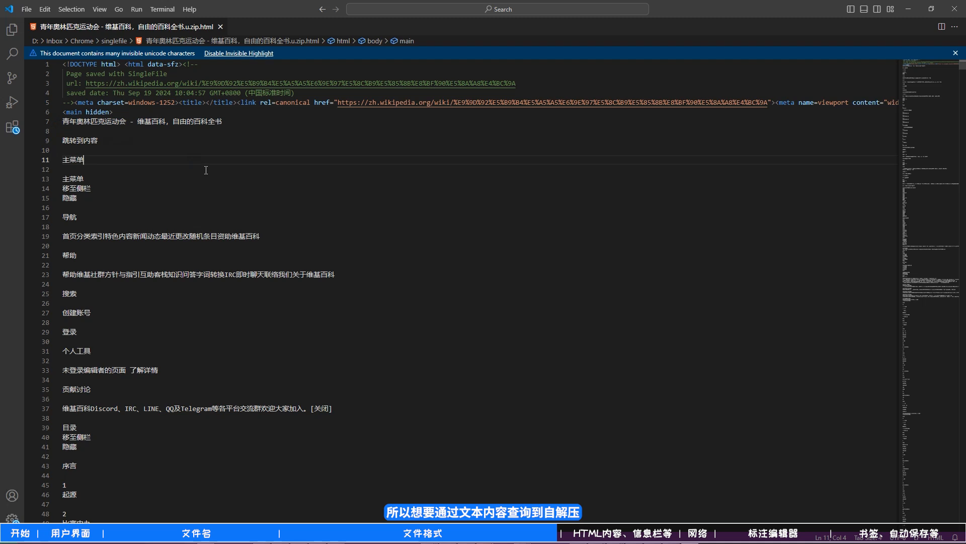
- Repeat the content search in Everything with the advanced search's file encoding set to UTF-8, and select the .u.zip.html file
{"action": "key", "text": "alt+Tab"}
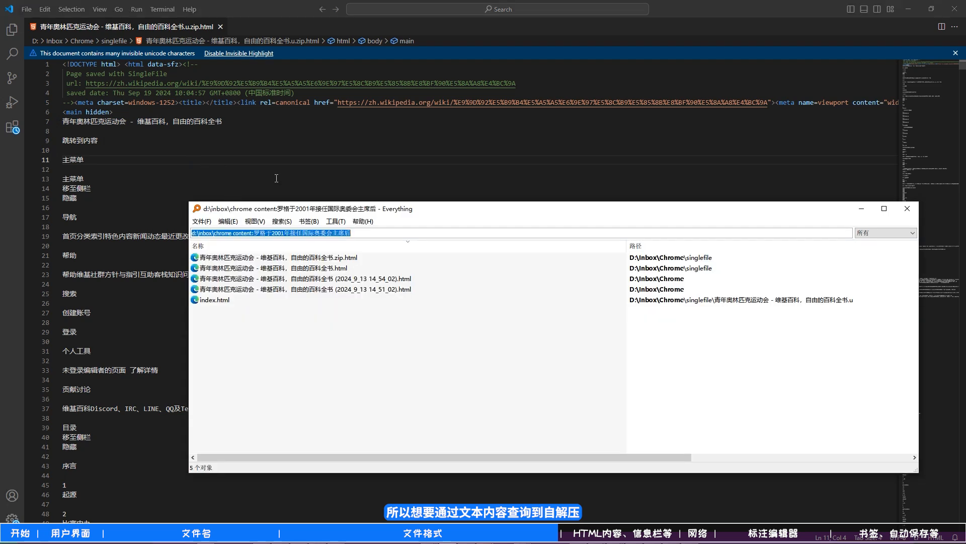
{"action": "left_click", "coordinate": [283, 222]}
{"action": "left_click", "coordinate": [304, 291]}
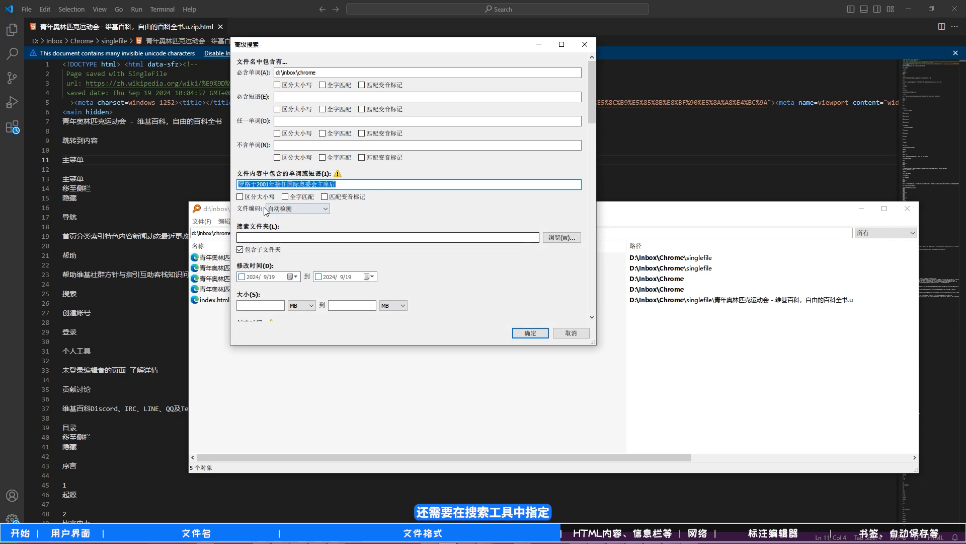
{"action": "left_click", "coordinate": [274, 209]}
{"action": "left_click", "coordinate": [289, 235]}
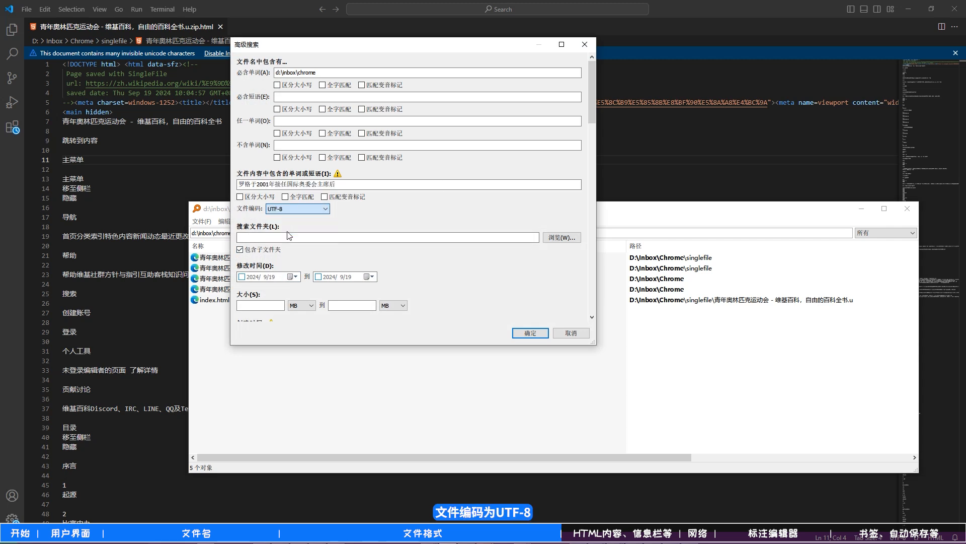
{"action": "left_click", "coordinate": [525, 333]}
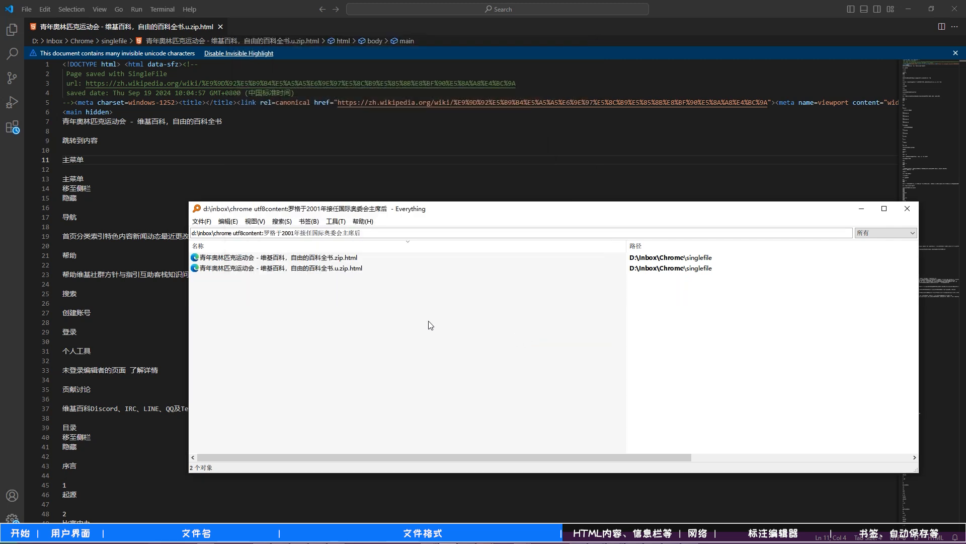
{"action": "left_click", "coordinate": [299, 270]}
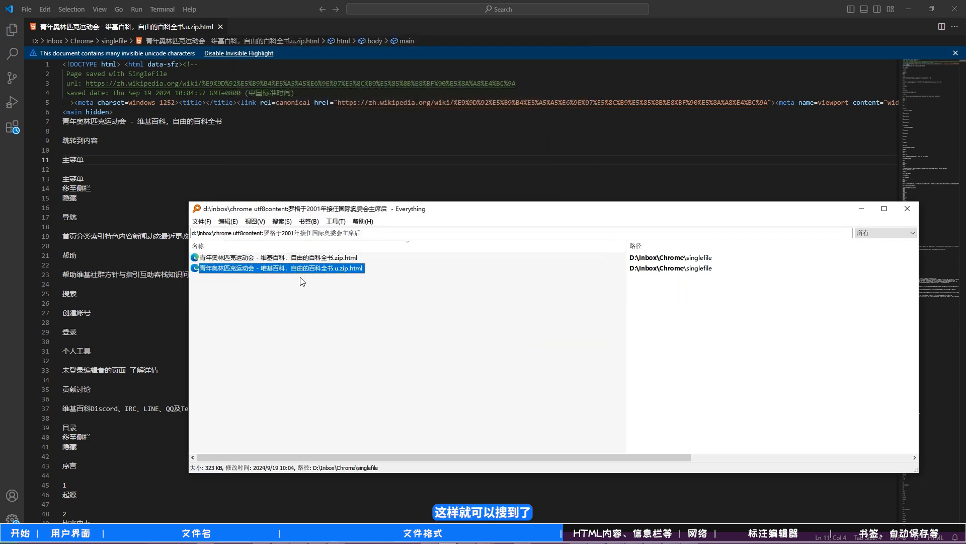
{"action": "left_click", "coordinate": [347, 316]}
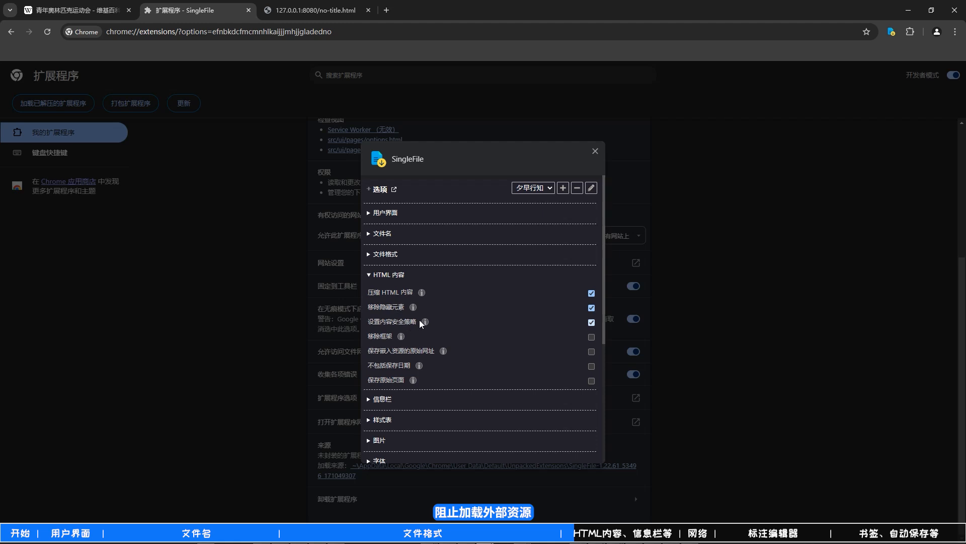
- Read the help for the 移除框架 option under HTML 内容 and enable the option
{"action": "mouse_move", "coordinate": [401, 337]}
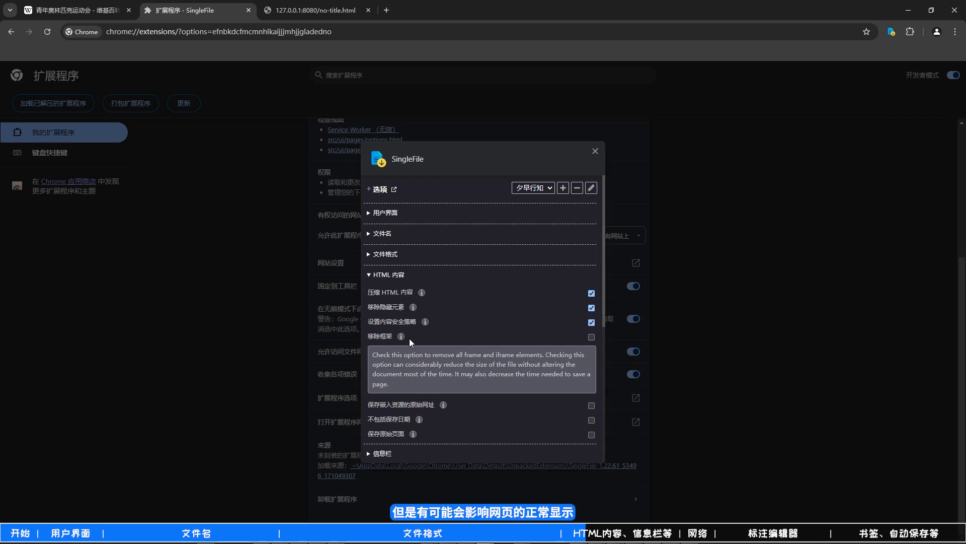
{"action": "left_click", "coordinate": [592, 337]}
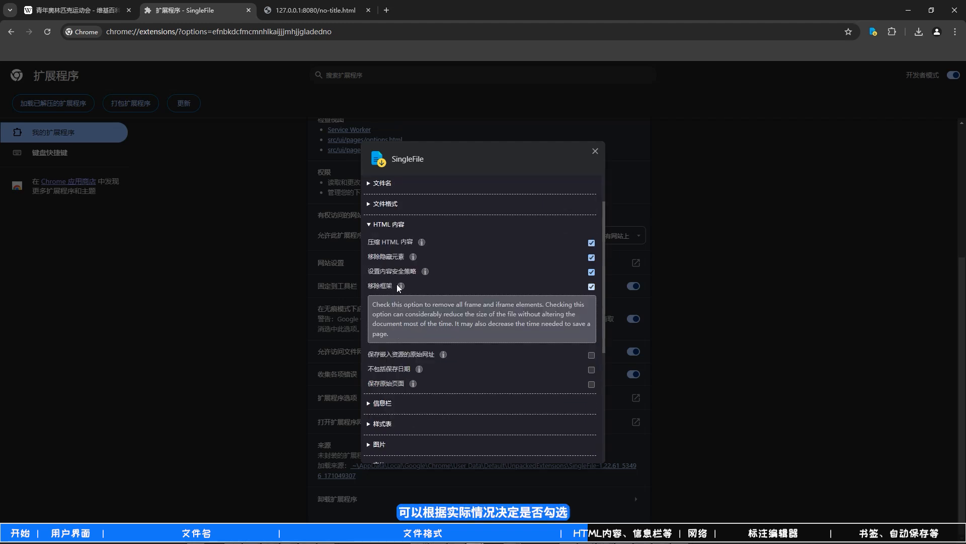
{"action": "left_click", "coordinate": [400, 286]}
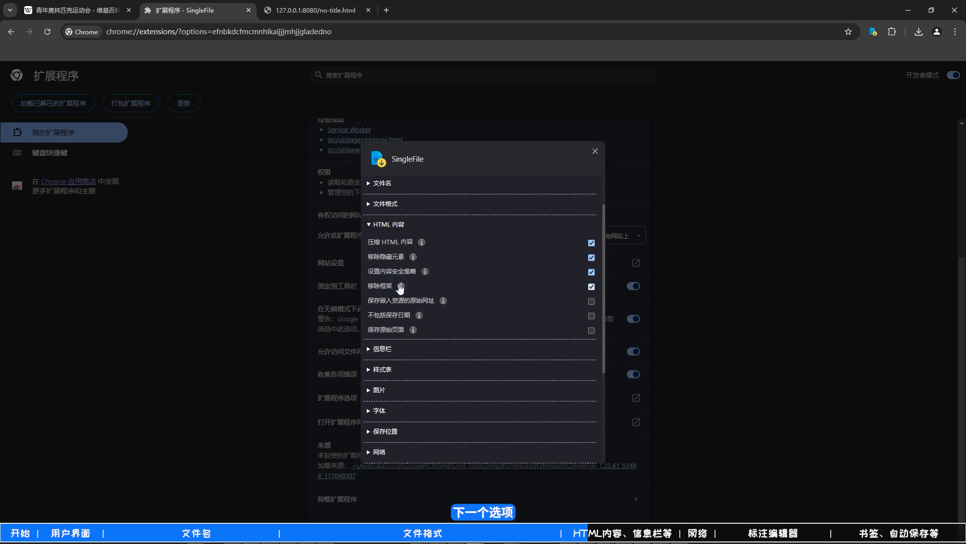
- Read the help for 保存嵌入资源的原始网址 and 保存原始页面, and replace the HTML 内容 section with the expanded 信息栏 section
{"action": "left_click", "coordinate": [443, 300]}
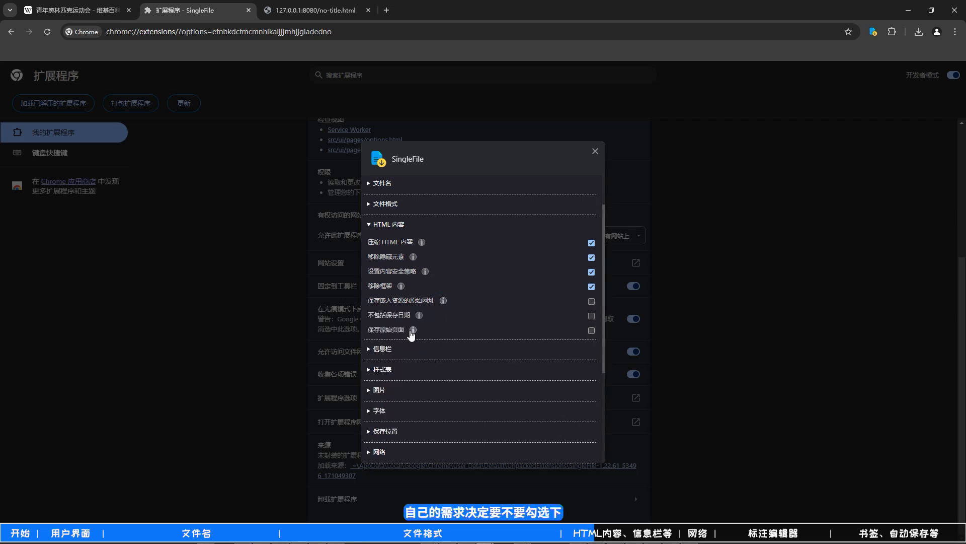
{"action": "mouse_move", "coordinate": [411, 332]}
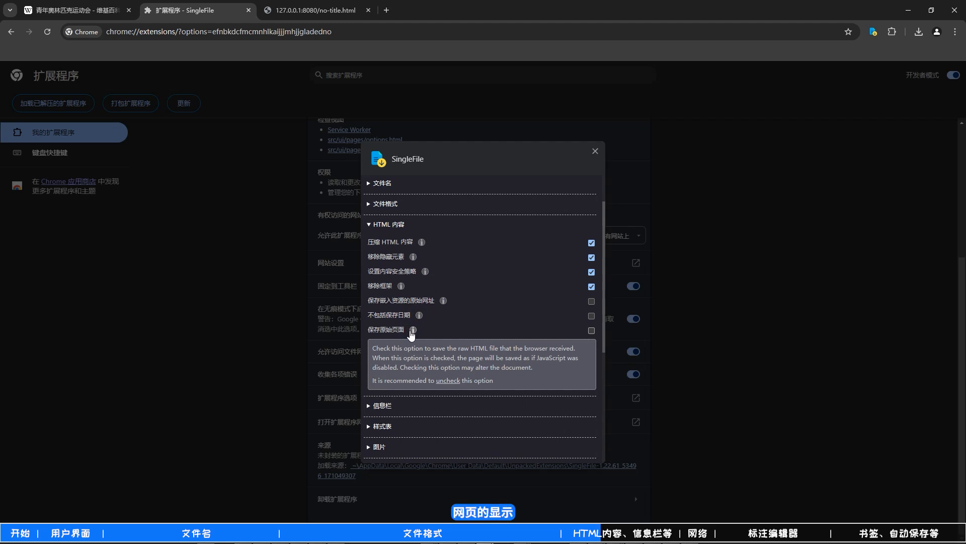
{"action": "left_click", "coordinate": [382, 224]}
{"action": "left_click", "coordinate": [374, 245]}
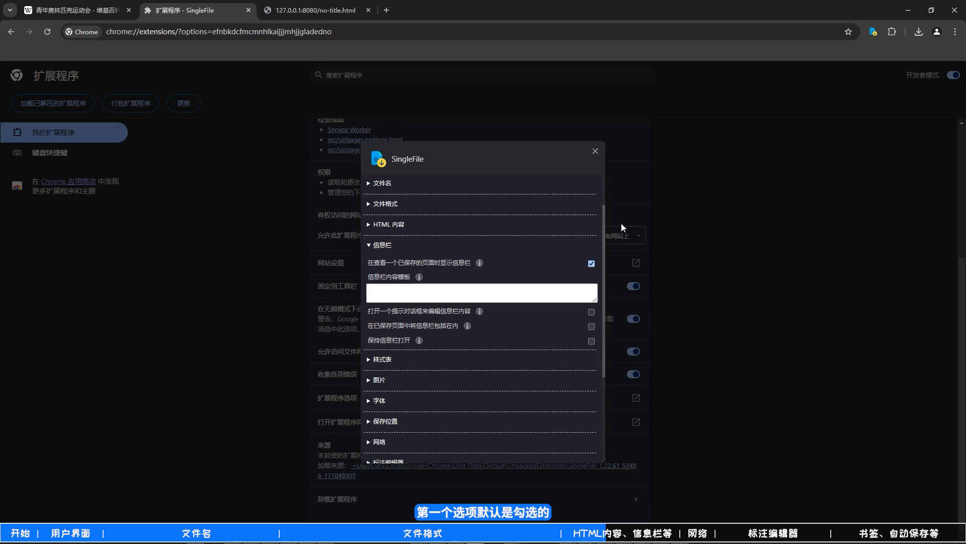
- Open the downloaded .u.zip.html Wikipedia page, expand its infobar and follow the infobar's link to the original page
{"action": "left_click", "coordinate": [918, 32]}
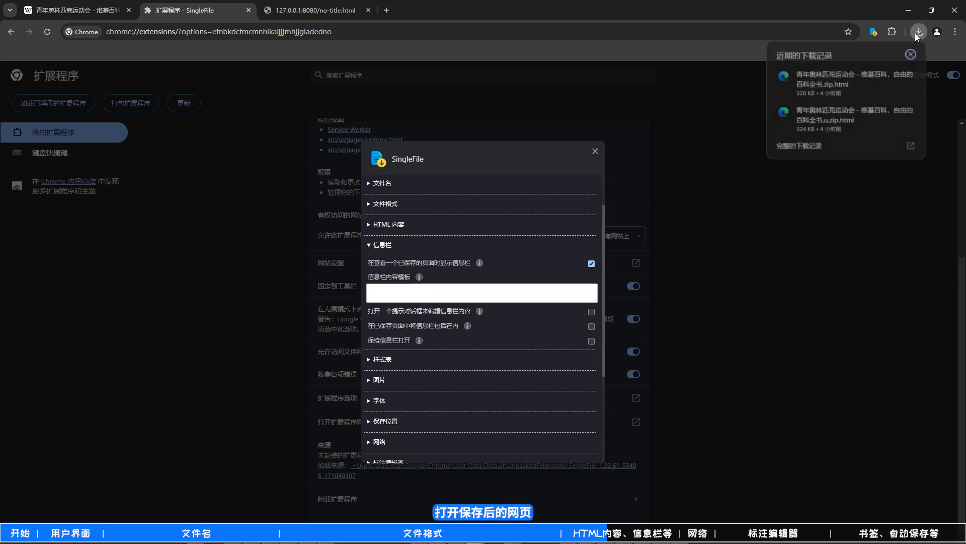
{"action": "left_click", "coordinate": [811, 113]}
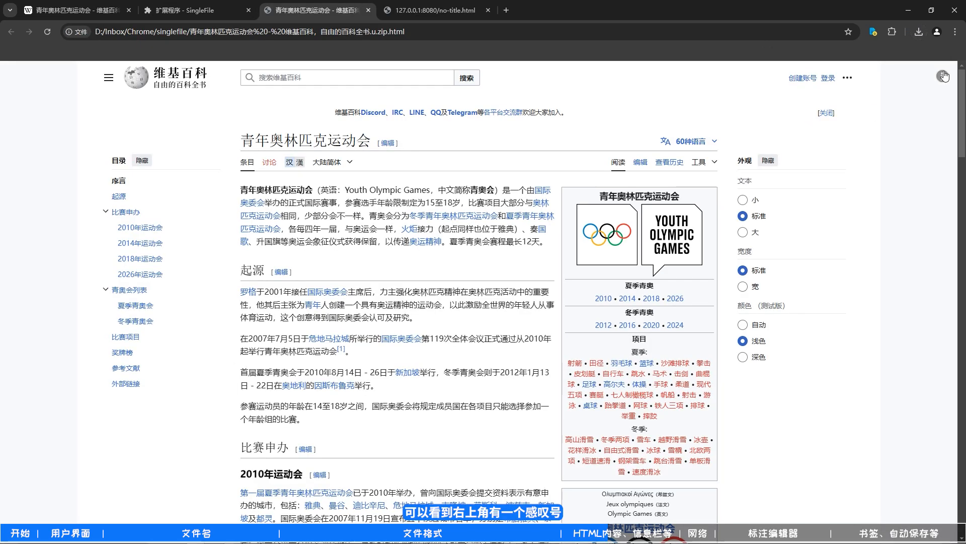
{"action": "left_click", "coordinate": [942, 78]}
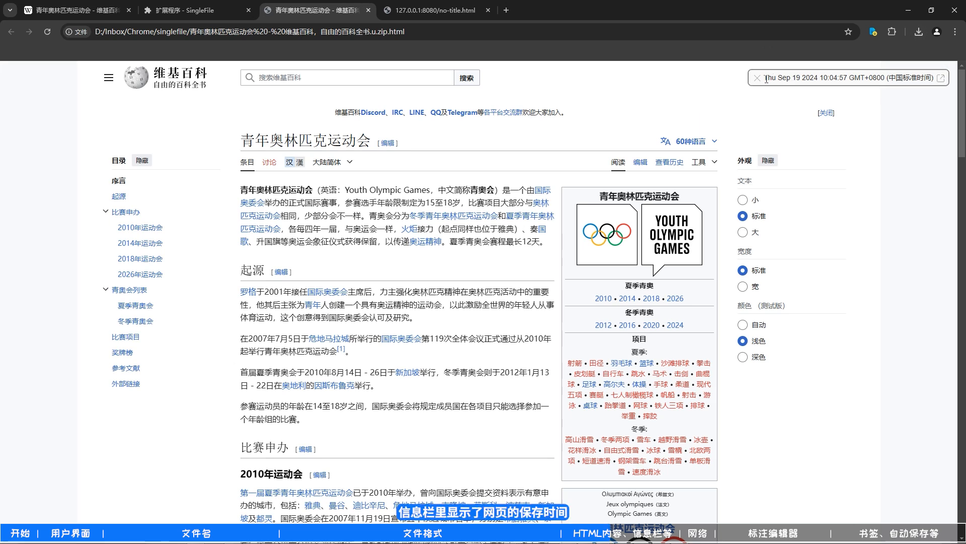
{"action": "left_click", "coordinate": [940, 78]}
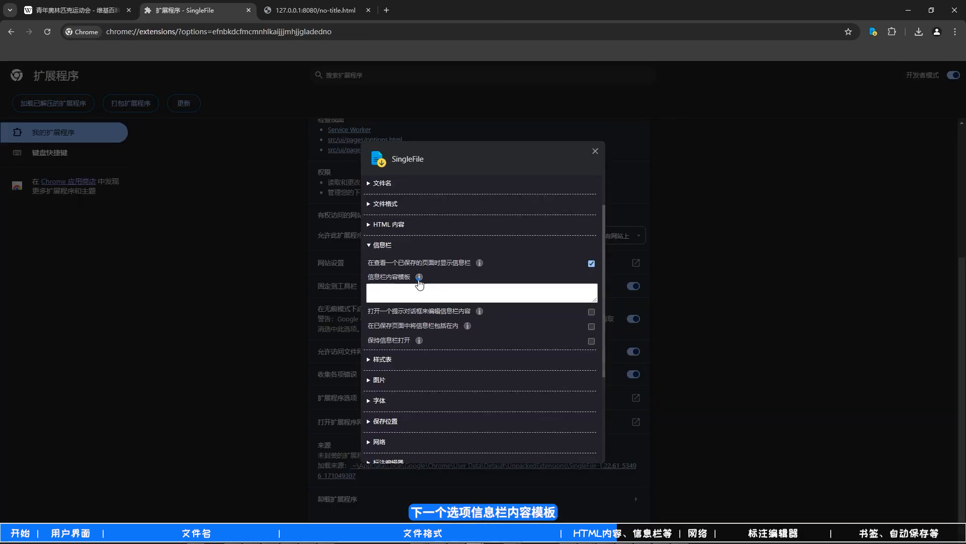
- Read the help for 信息栏内容模板 and set the template to 保存时间: {year-locale}-{month-locale}-{day-locale} {hours-locale}:{minutes-locale}:{seconds-locale}\n原始网页: {url-href}
{"action": "mouse_move", "coordinate": [420, 282]}
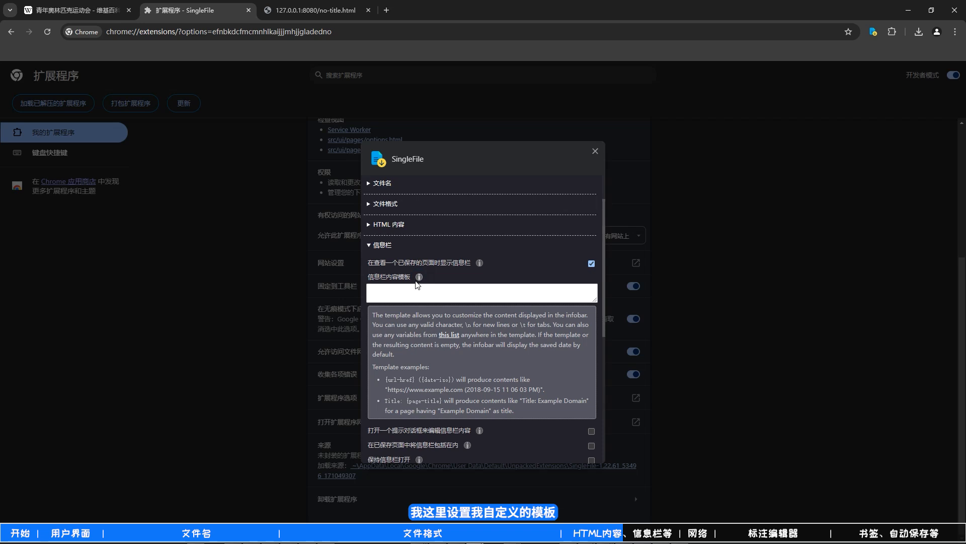
{"action": "left_click", "coordinate": [388, 289]}
{"action": "key", "text": "ctrl+v"}
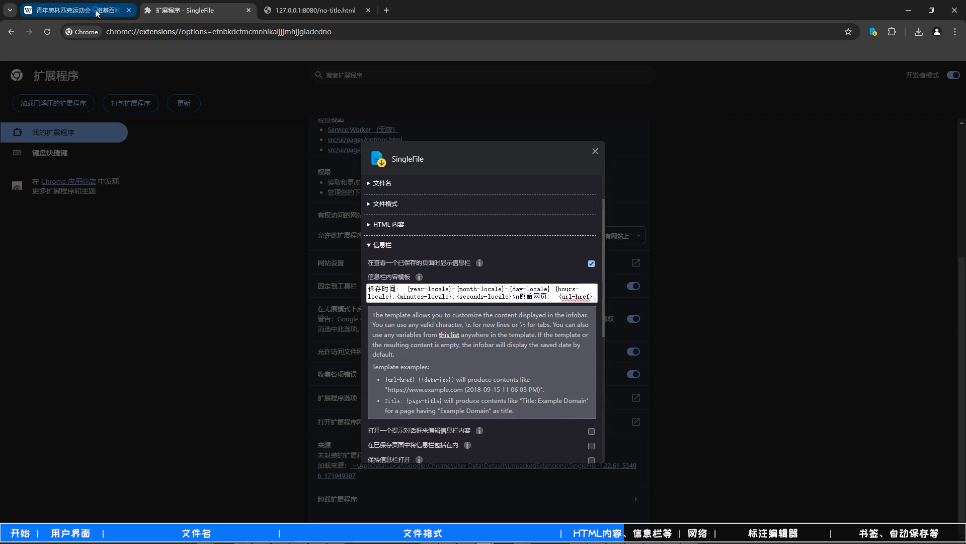
- Save the Wikipedia page with SingleFile using the custom infobar template, and check the infobar in the saved file
{"action": "left_click", "coordinate": [76, 11]}
{"action": "left_click", "coordinate": [872, 32]}
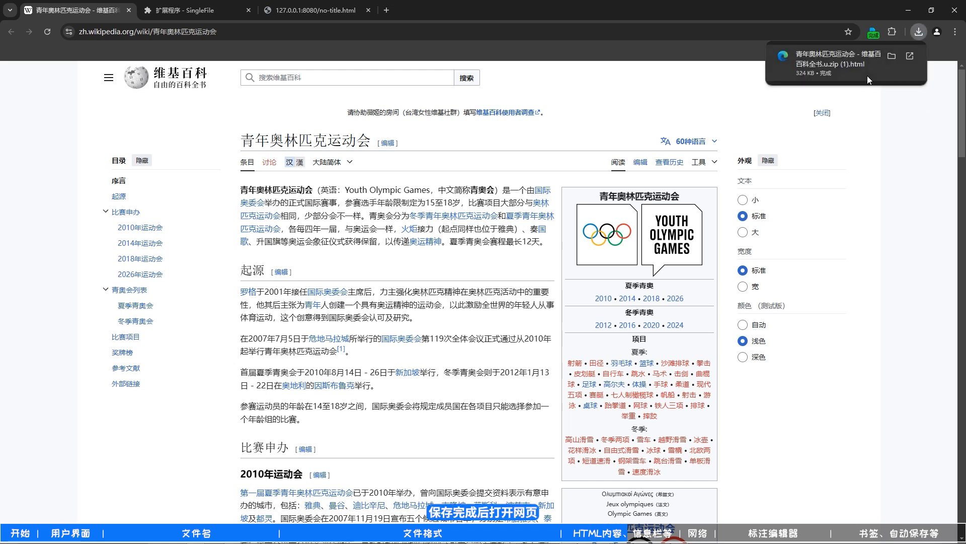
{"action": "left_click", "coordinate": [838, 70]}
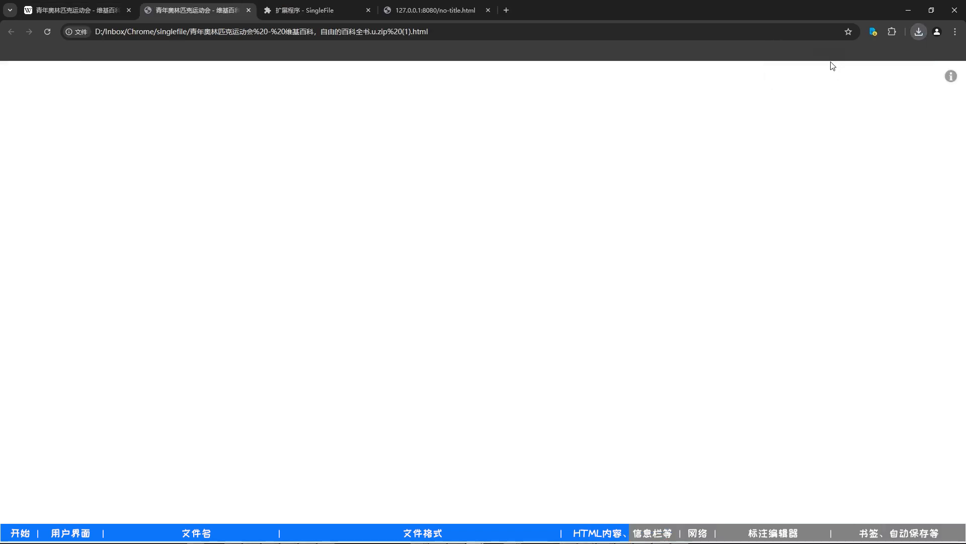
{"action": "mouse_move", "coordinate": [940, 78]}
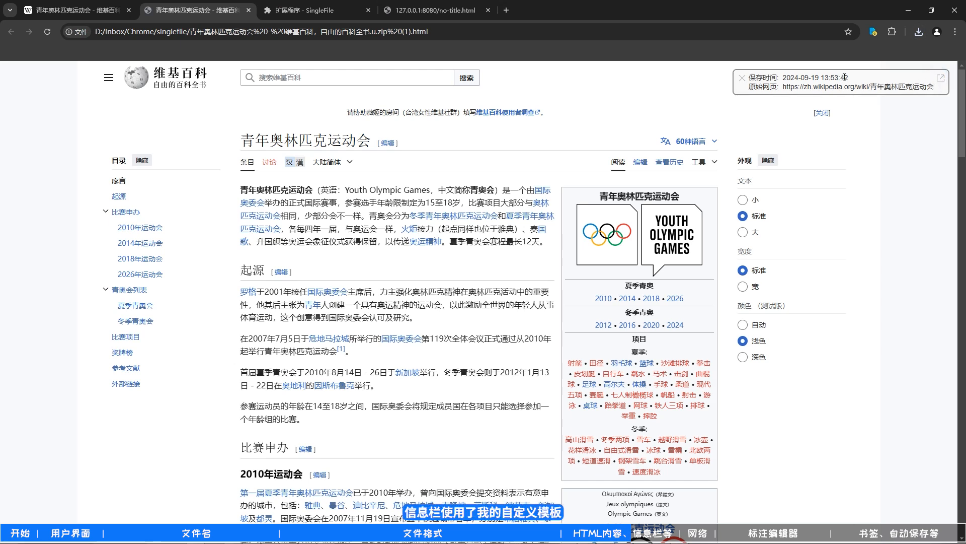
{"action": "key", "text": "ctrl+w"}
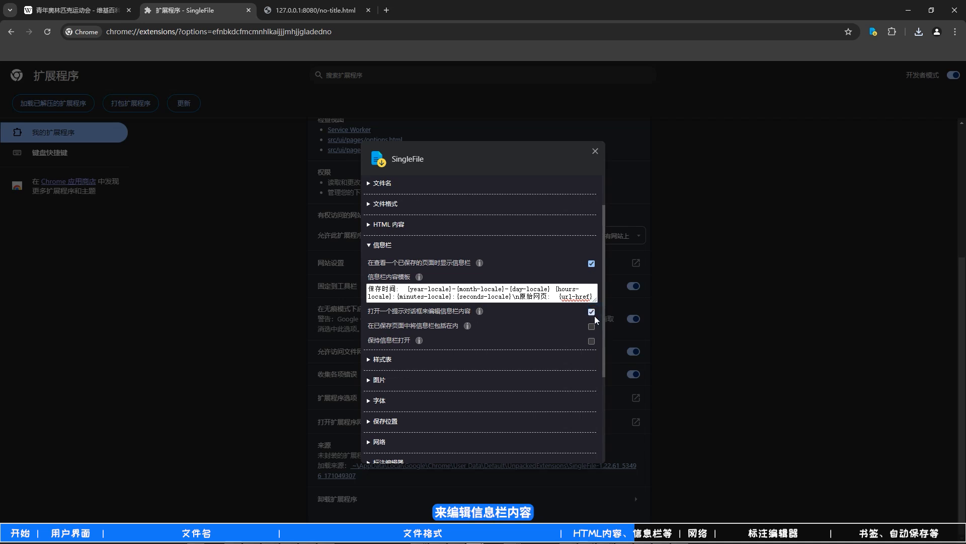
- Save the Wikipedia page with 打开一个提示对话框来编辑信息栏内容 enabled and examine the whole infobar text offered for editing
{"action": "key", "text": "ctrl+shift+Tab"}
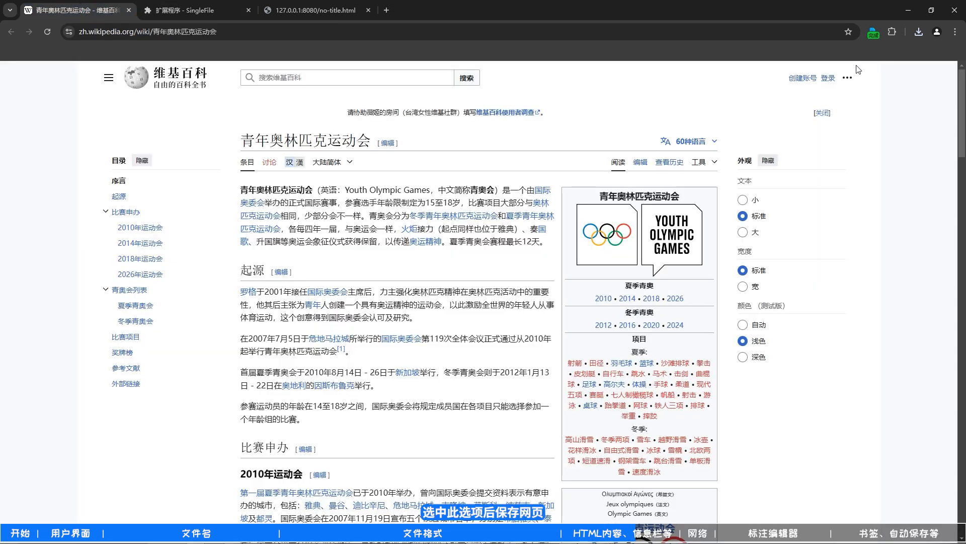
{"action": "left_click", "coordinate": [873, 33]}
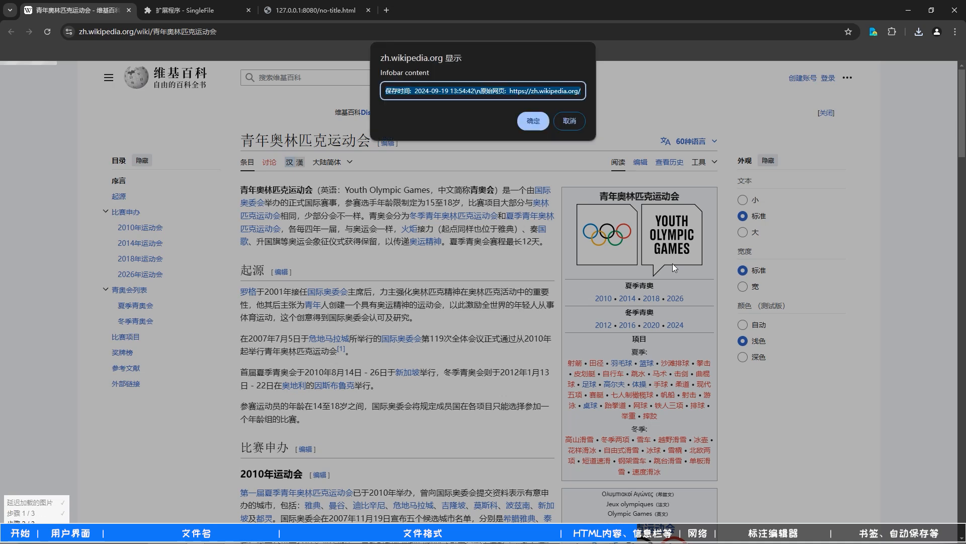
{"action": "left_click", "coordinate": [438, 91]}
{"action": "left_click_drag", "start_coordinate": [414, 91], "coordinate": [674, 112]}
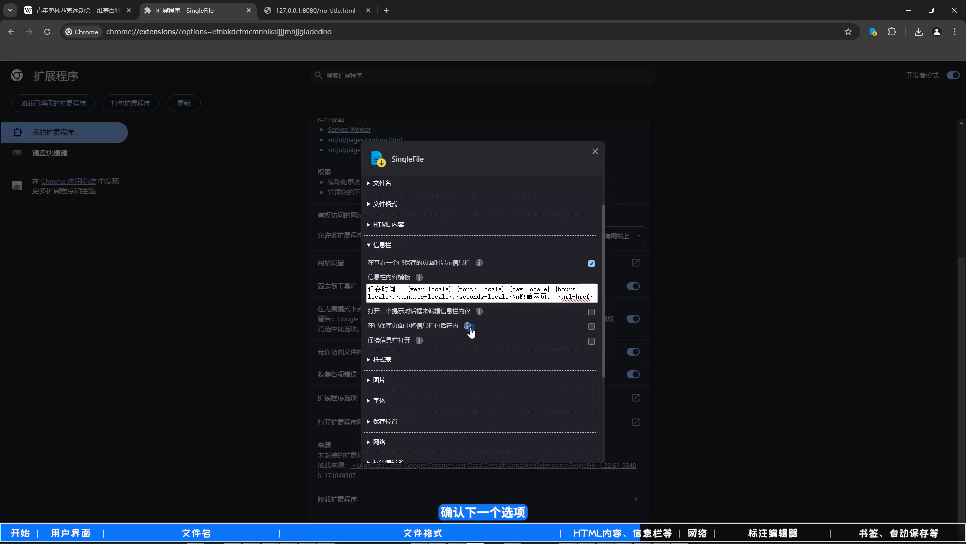
- Read the help for 在已保存页面中将信息栏包括在内 and enable the option
{"action": "mouse_move", "coordinate": [471, 330]}
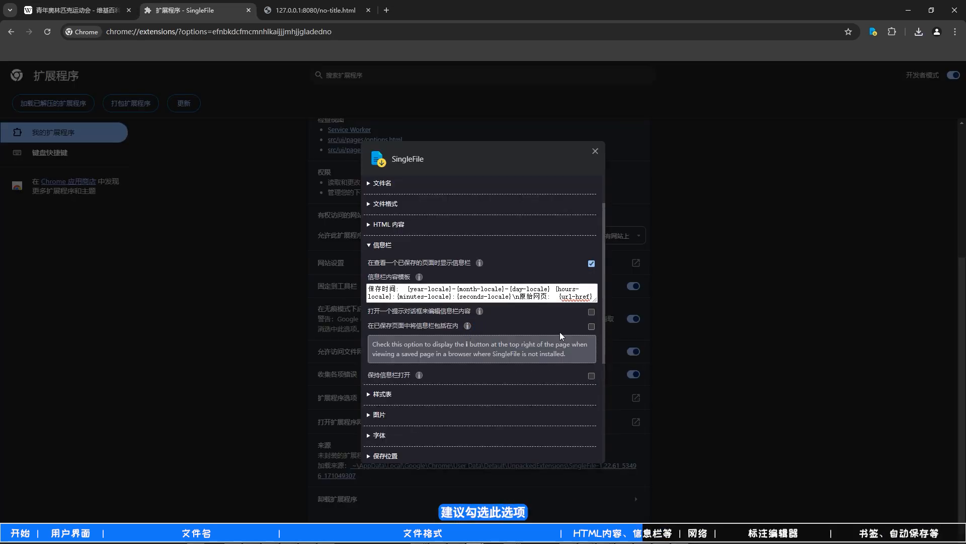
{"action": "left_click", "coordinate": [592, 327]}
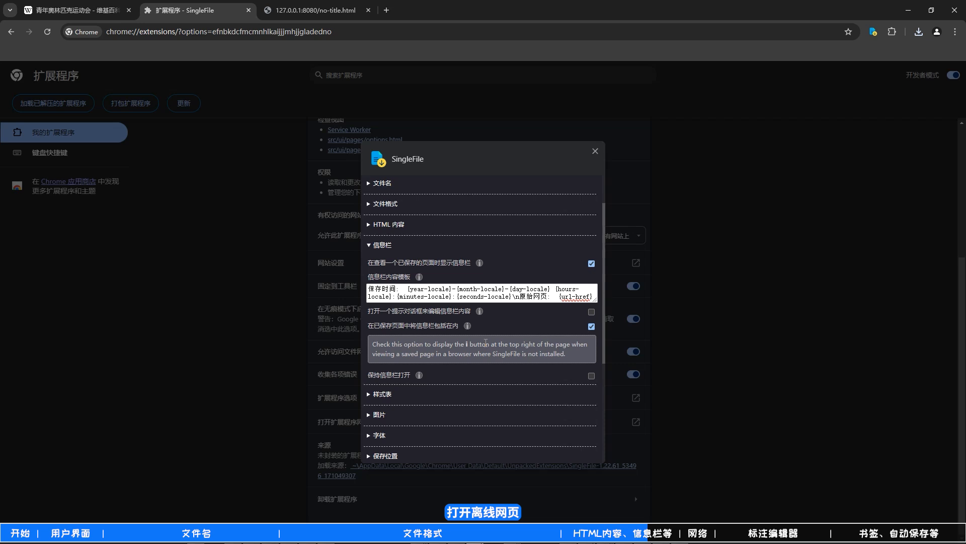
{"action": "left_click", "coordinate": [467, 325]}
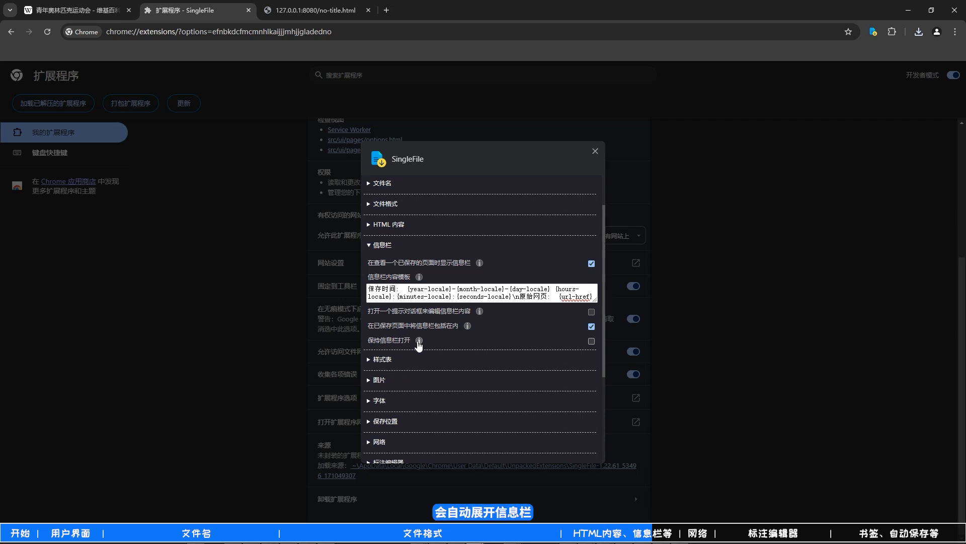
- Review the options in the 样式表, 图片 and 字体 sections, including the help on deferred images
{"action": "left_click", "coordinate": [381, 359]}
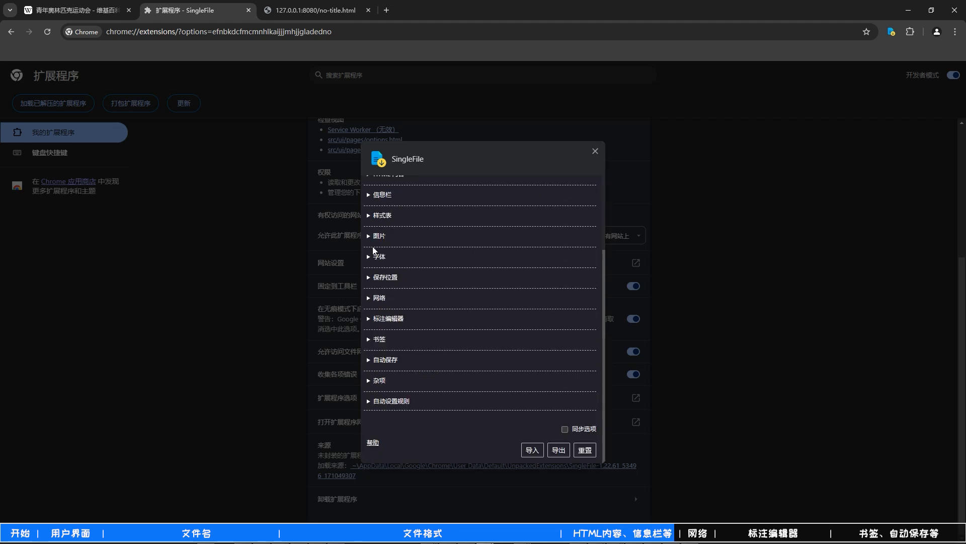
{"action": "left_click", "coordinate": [375, 240]}
{"action": "scroll", "coordinate": [378, 272], "scroll_direction": "down", "scroll_amount": 2}
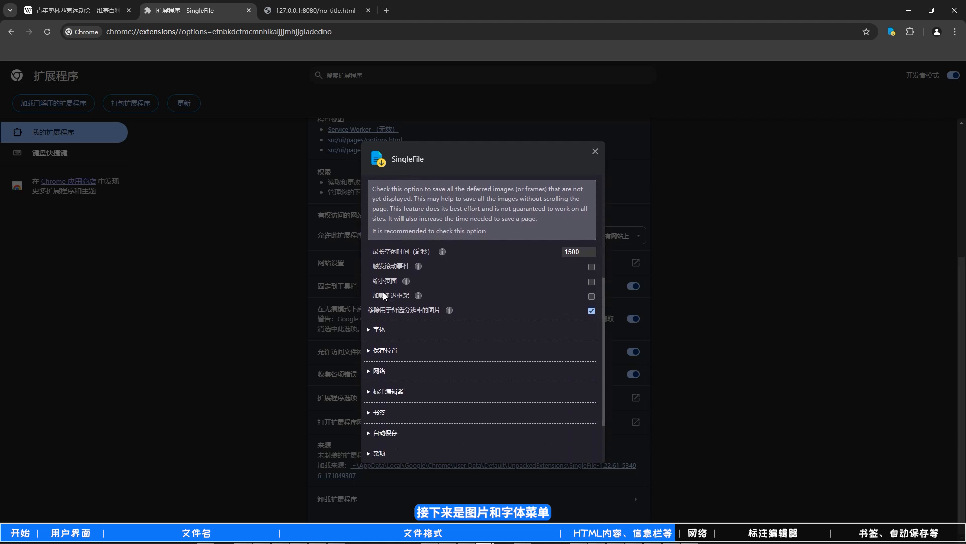
{"action": "left_click", "coordinate": [382, 327]}
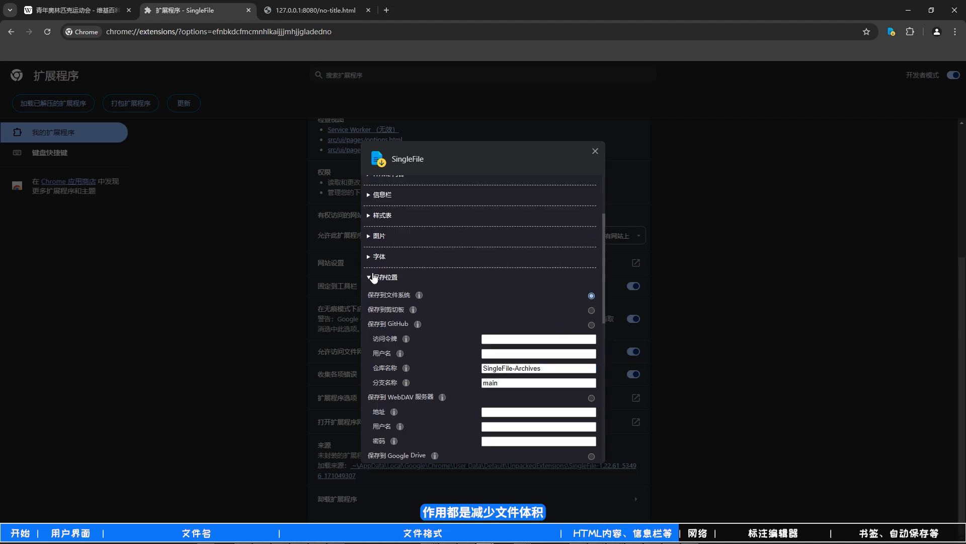
- Examine the destinations offered under 保存位置, from the file system and GitHub to WebDAV, Amazon S3 and the REST form API
{"action": "scroll", "coordinate": [380, 293], "scroll_direction": "down", "scroll_amount": 1}
{"action": "scroll", "coordinate": [379, 291], "scroll_direction": "down", "scroll_amount": 2}
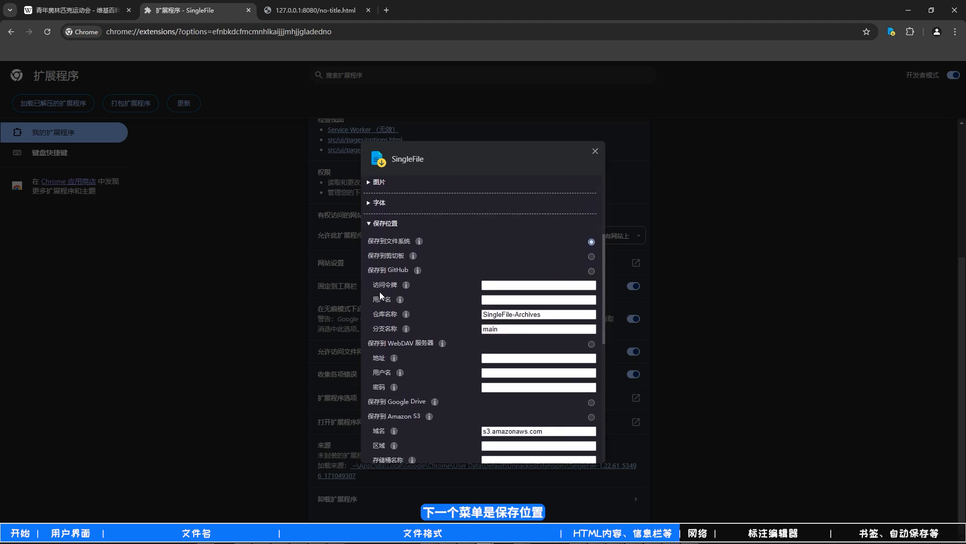
{"action": "scroll", "coordinate": [379, 291], "scroll_direction": "down", "scroll_amount": 1}
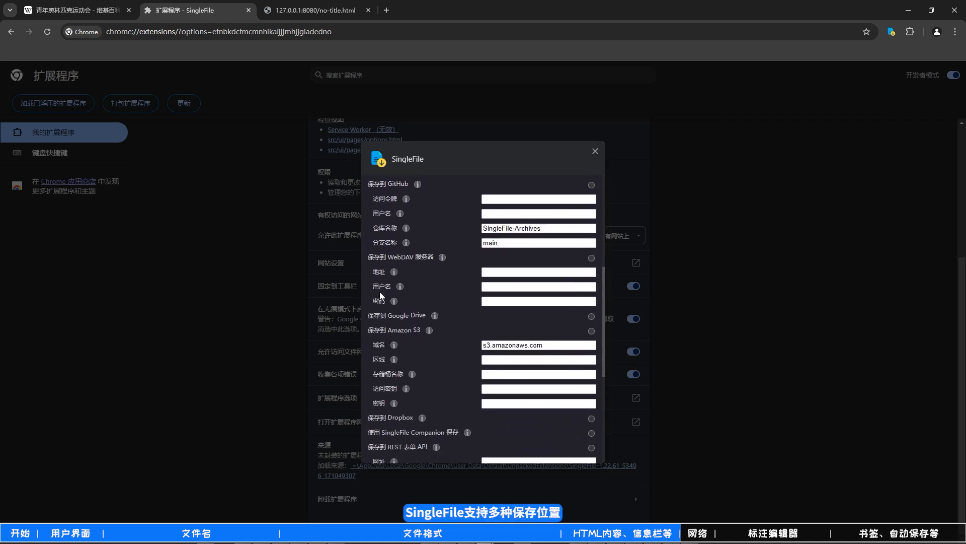
{"action": "scroll", "coordinate": [379, 292], "scroll_direction": "down", "scroll_amount": 1}
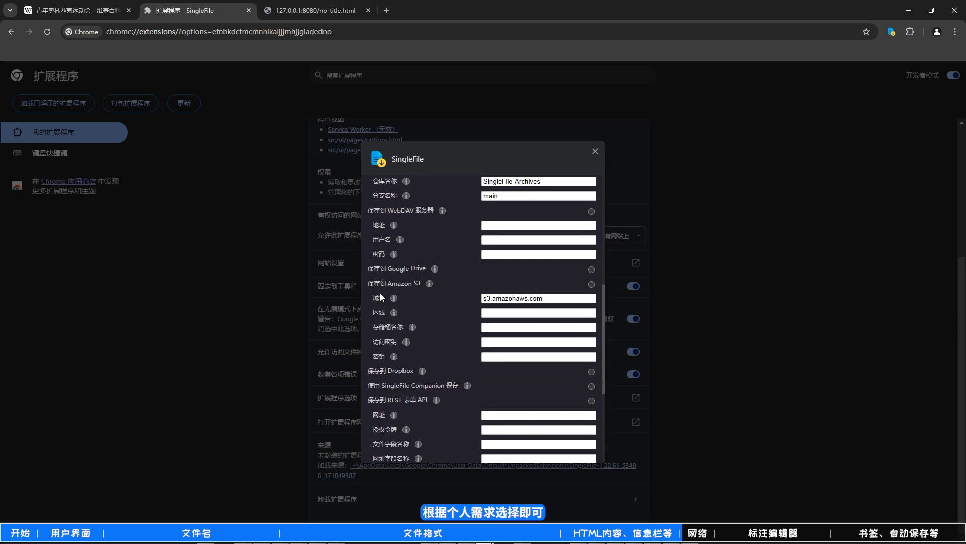
{"action": "scroll", "coordinate": [380, 292], "scroll_direction": "up", "scroll_amount": 4}
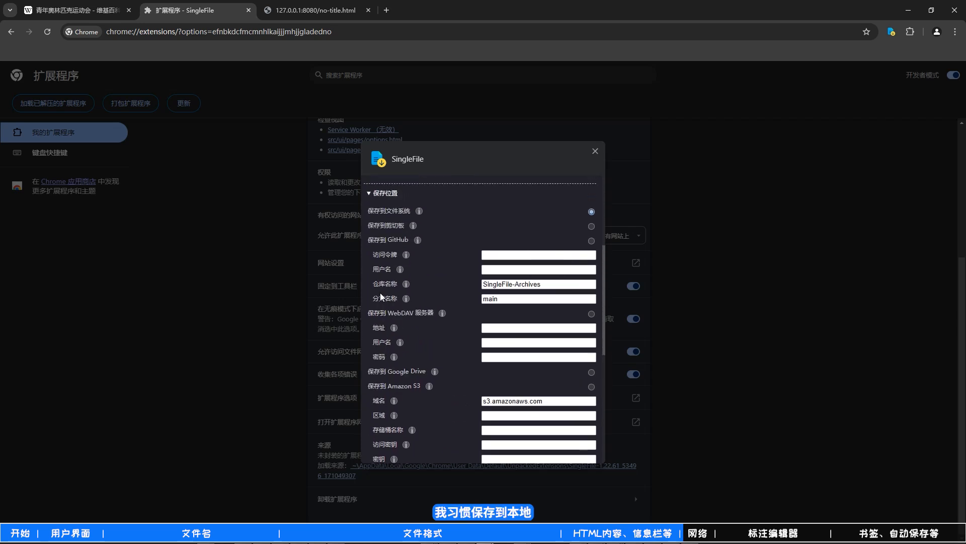
- Collapse 保存位置 and examine the 网络 section: blocked resource types, Accept headers, resource limits and the Referer option's help
{"action": "left_click", "coordinate": [378, 277]}
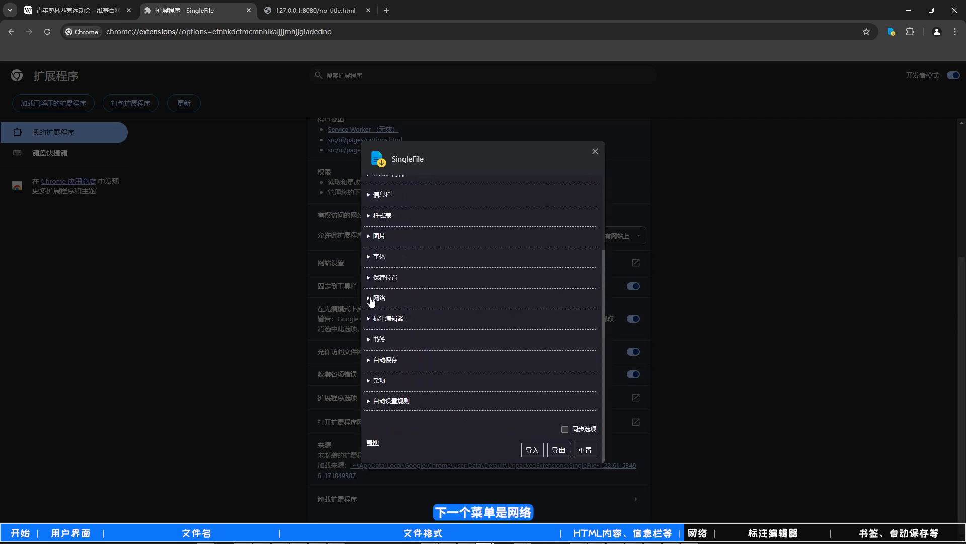
{"action": "left_click", "coordinate": [372, 298]}
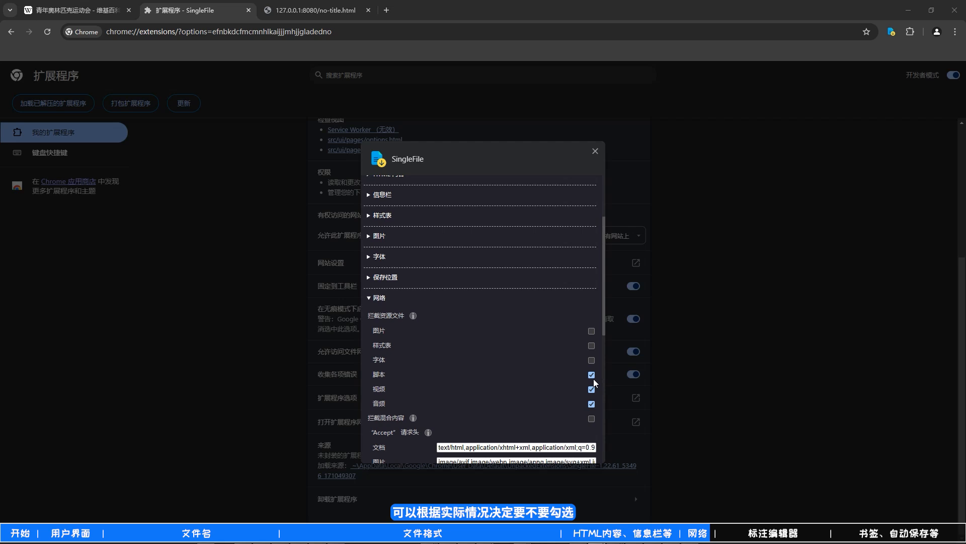
{"action": "scroll", "coordinate": [554, 393], "scroll_direction": "down", "scroll_amount": 4}
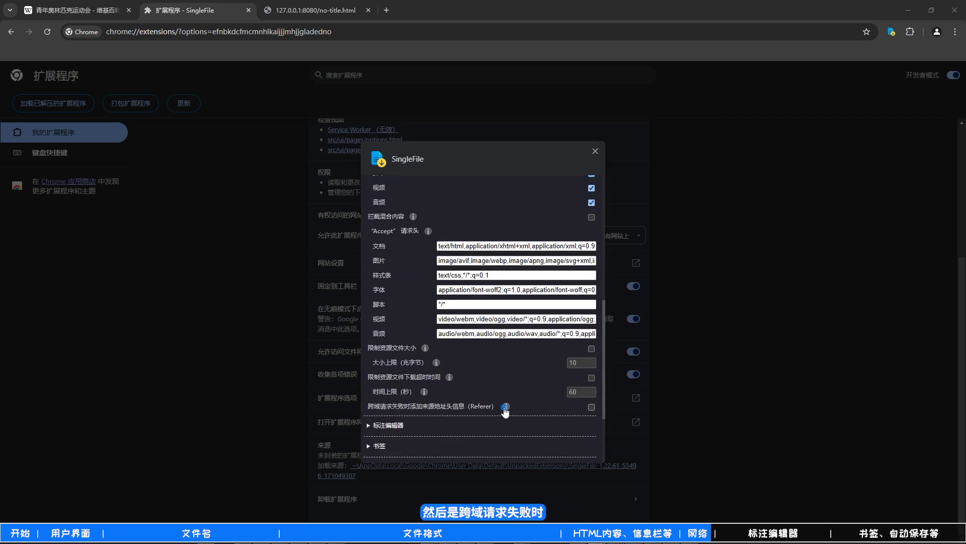
{"action": "mouse_move", "coordinate": [506, 410]}
{"action": "scroll", "coordinate": [510, 407], "scroll_direction": "down", "scroll_amount": 1}
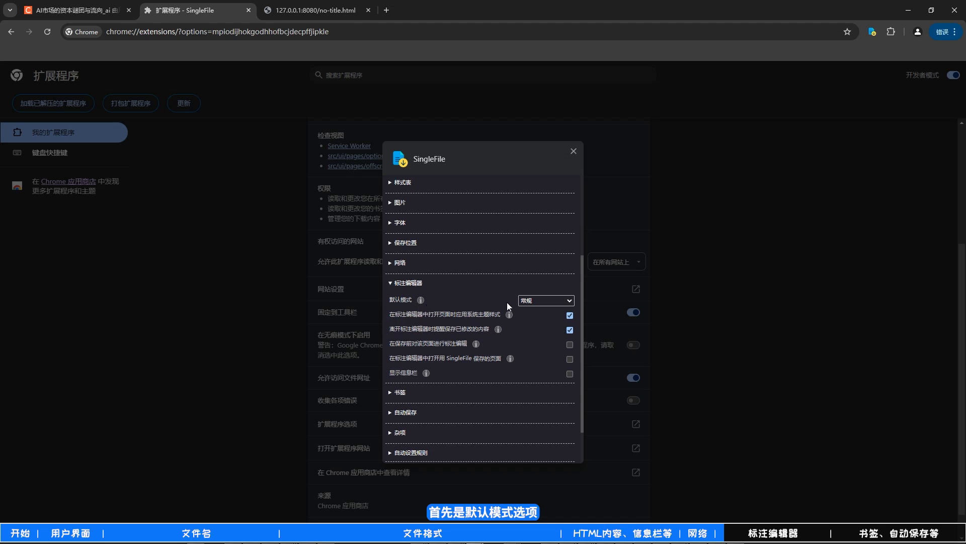
- Set the 标注编辑器 default mode to 编辑模式 and open the CSDN article in SingleFile's annotation editor
{"action": "left_click", "coordinate": [561, 304]}
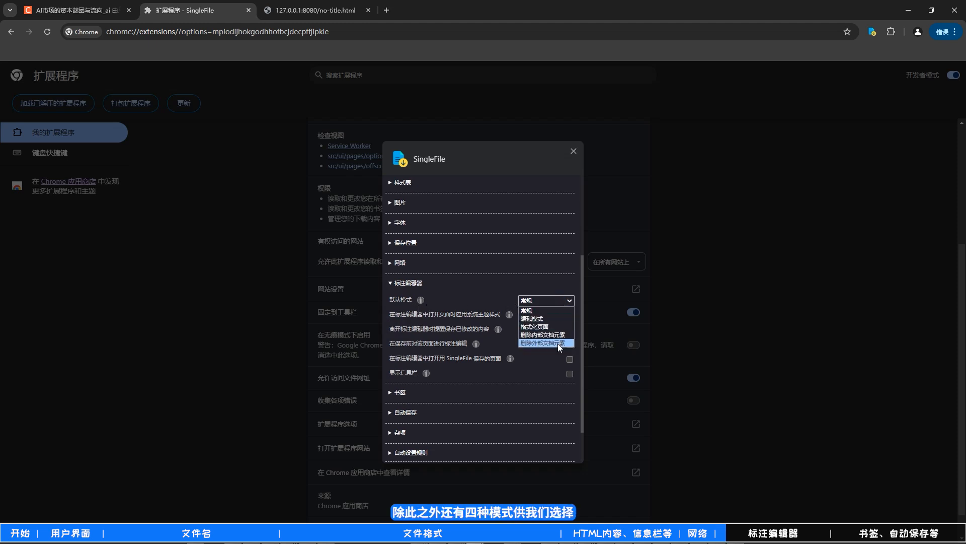
{"action": "left_click", "coordinate": [560, 317]}
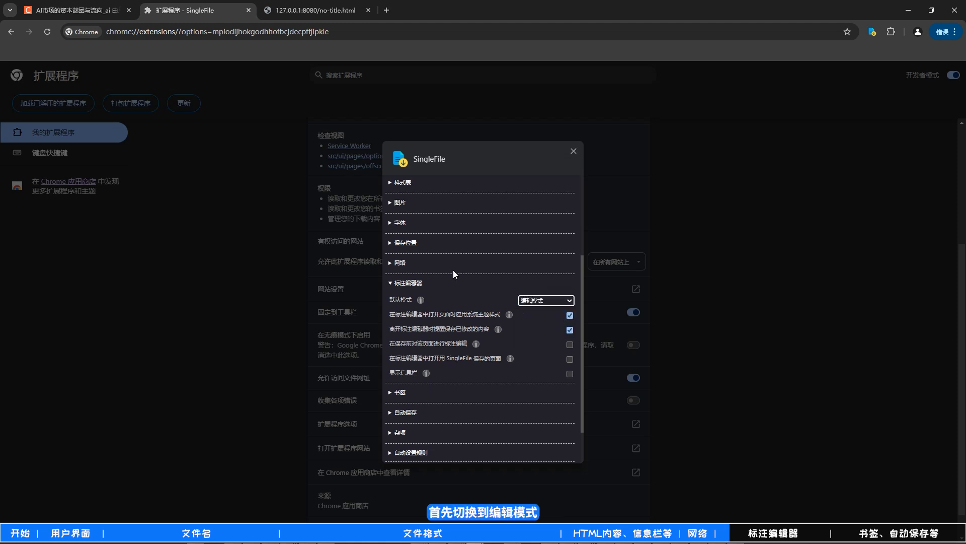
{"action": "left_click", "coordinate": [75, 10]}
{"action": "right_click", "coordinate": [48, 146]}
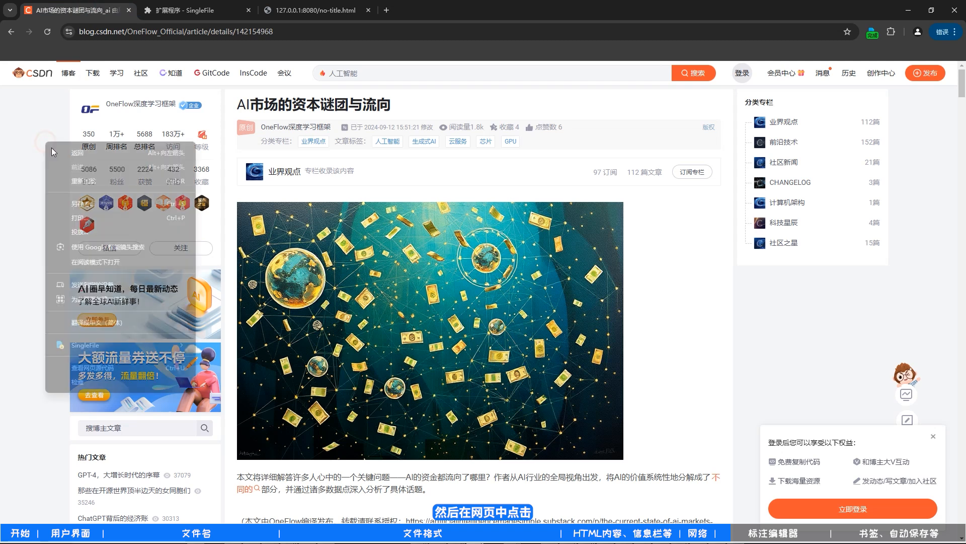
{"action": "mouse_move", "coordinate": [147, 462]}
{"action": "left_click", "coordinate": [227, 363]}
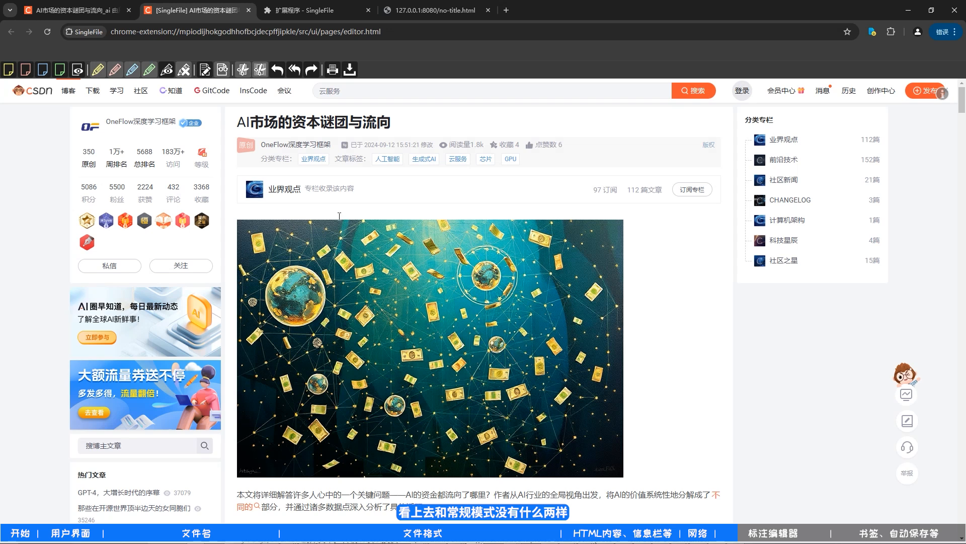
- Append 。添加一段内容。 to the article title and change the column's subscription count to 970000000
{"action": "left_click", "coordinate": [396, 123]}
{"action": "type", "text": "。 t"}
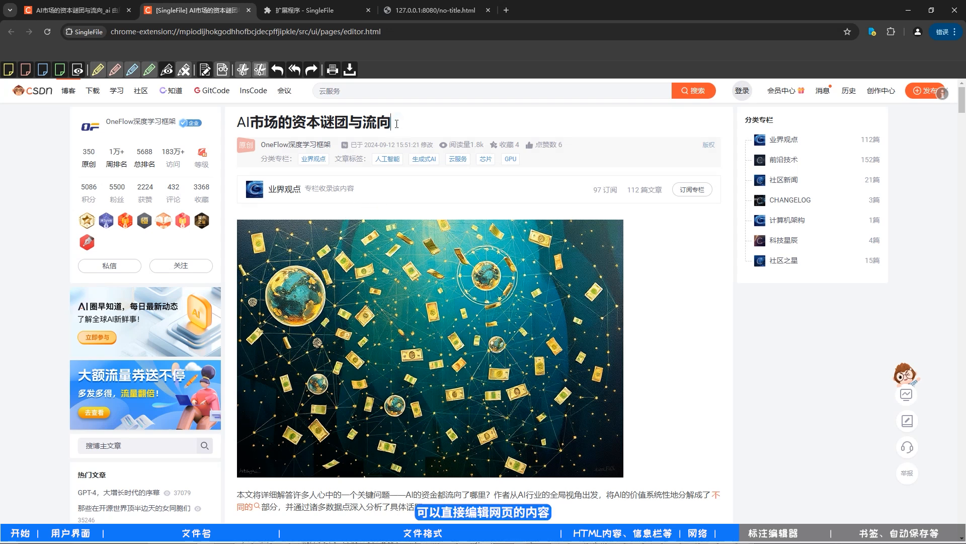
{"action": "type", "text": "添加一段ne"}
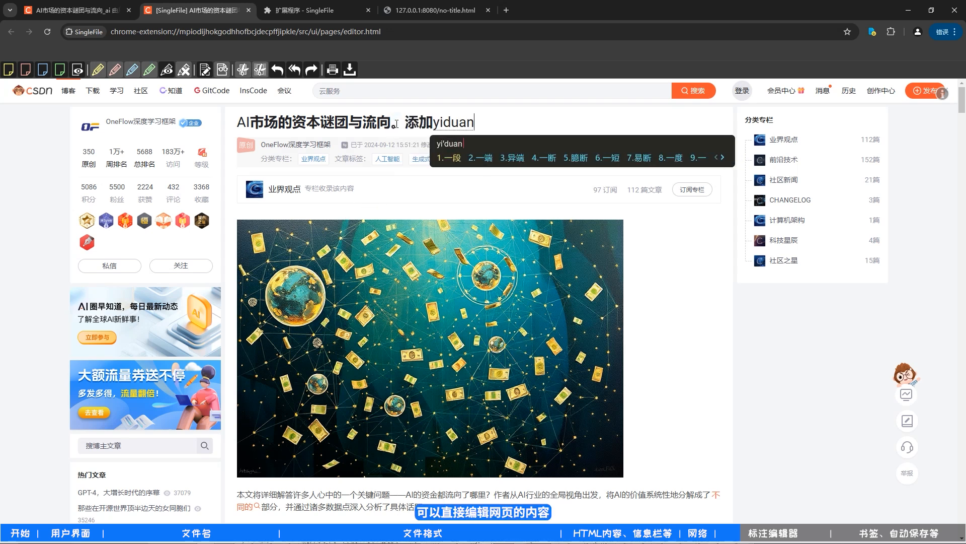
{"action": "type", "text": "3。"}
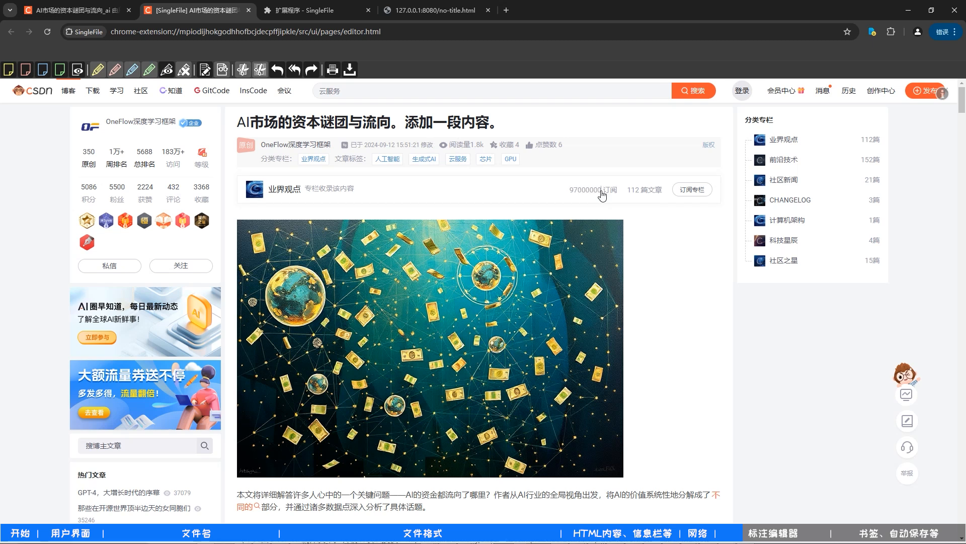
- Save the edited article from the annotation editor and open the downloaded .u.zip.html file to check the edits
{"action": "left_click", "coordinate": [355, 72]}
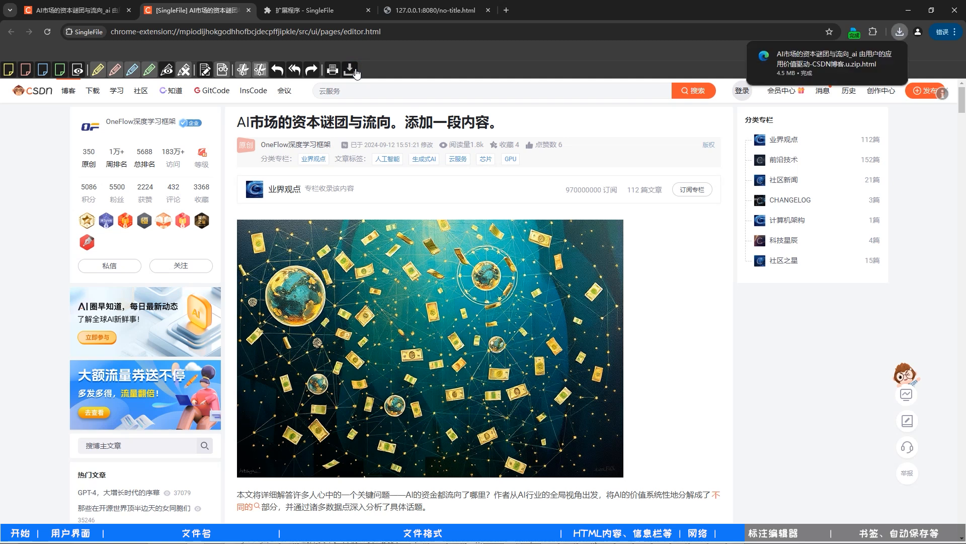
{"action": "left_click", "coordinate": [800, 64]}
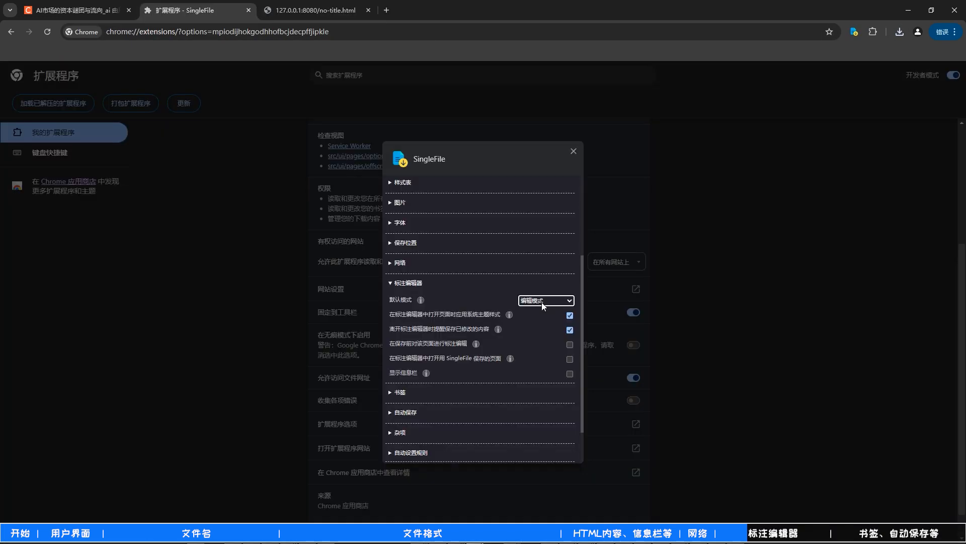
- Set the 标注编辑器 default mode to 格式化页面 and open the CSDN article in SingleFile's annotation editor
{"action": "left_click", "coordinate": [542, 301]}
{"action": "left_click", "coordinate": [541, 327]}
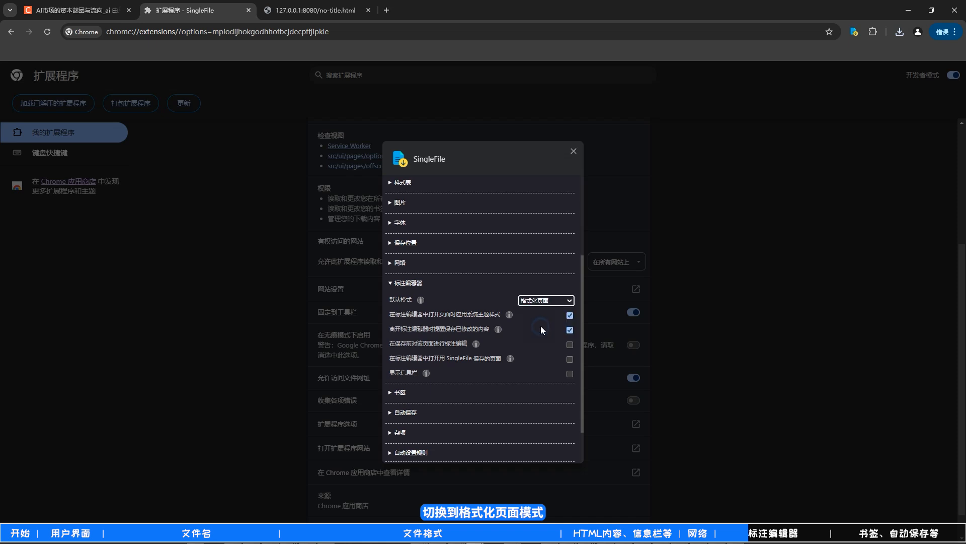
{"action": "left_click", "coordinate": [76, 11]}
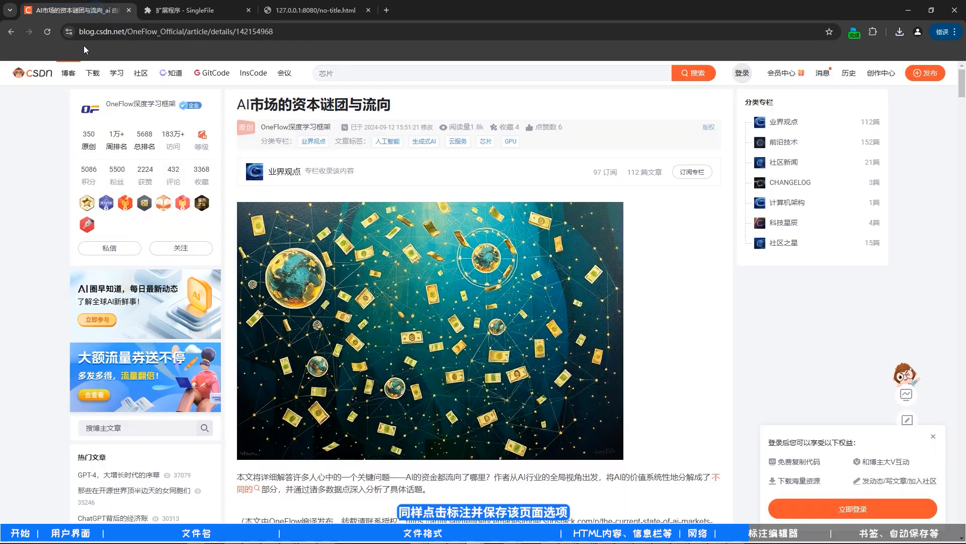
{"action": "right_click", "coordinate": [46, 134]}
{"action": "mouse_move", "coordinate": [97, 334]}
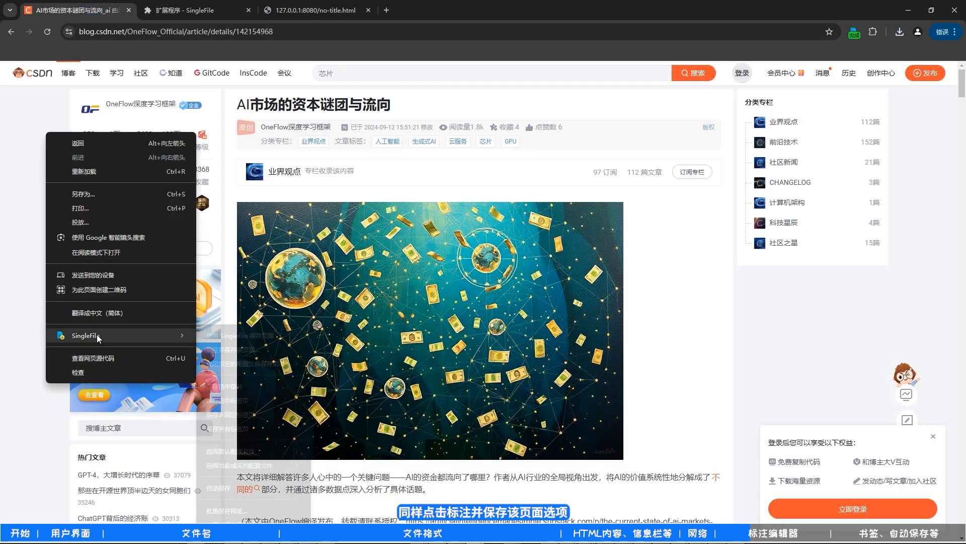
{"action": "left_click", "coordinate": [230, 352]}
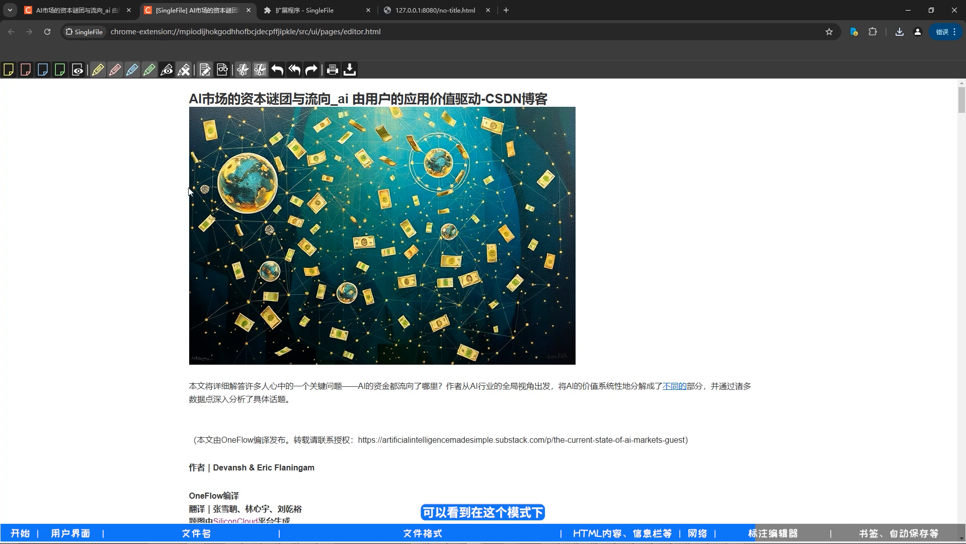
- Compare the formatted article with the original page, save it from the annotation editor, and open the downloaded file to check it
{"action": "left_click", "coordinate": [64, 11]}
{"action": "left_click", "coordinate": [191, 10]}
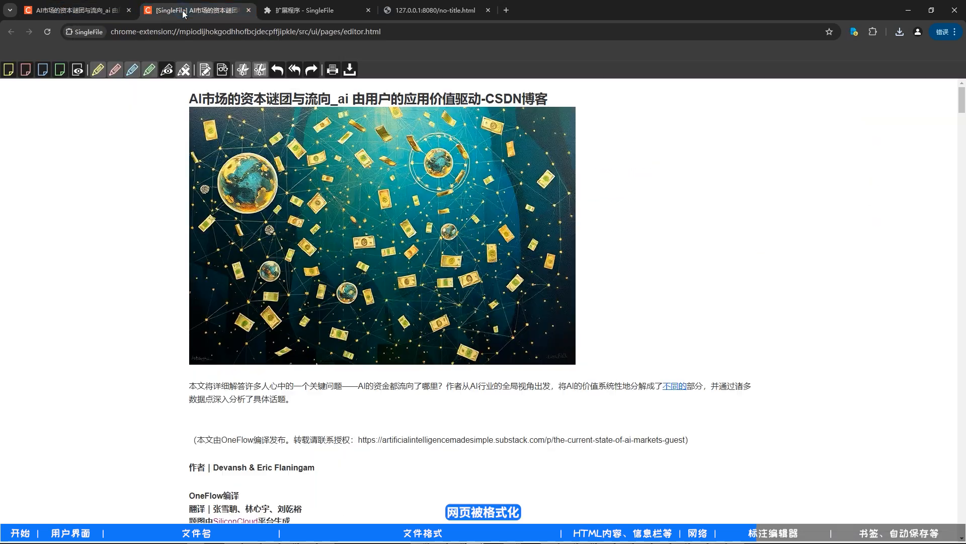
{"action": "left_click", "coordinate": [350, 70]}
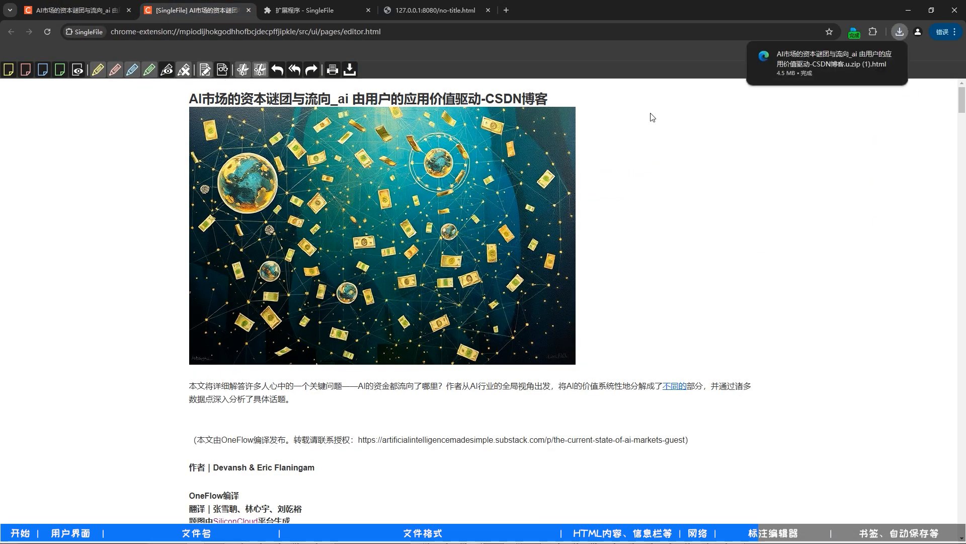
{"action": "left_click", "coordinate": [781, 68]}
{"action": "scroll", "coordinate": [247, 195], "scroll_direction": "down", "scroll_amount": 3}
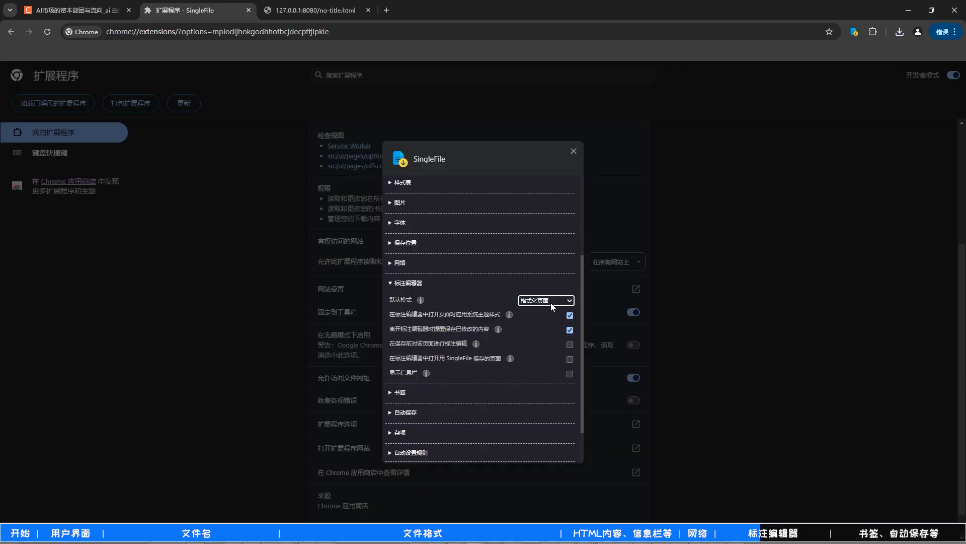
- Set the 标注编辑器 default mode to 删除内部文档元素 and reopen the CSDN article in the annotation editor
{"action": "left_click", "coordinate": [551, 304]}
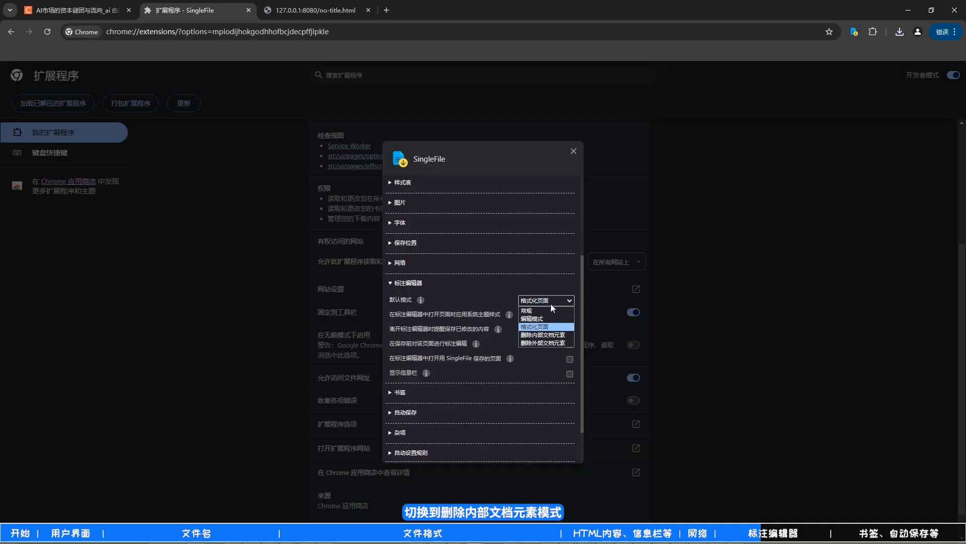
{"action": "left_click", "coordinate": [551, 334]}
{"action": "left_click", "coordinate": [76, 10]}
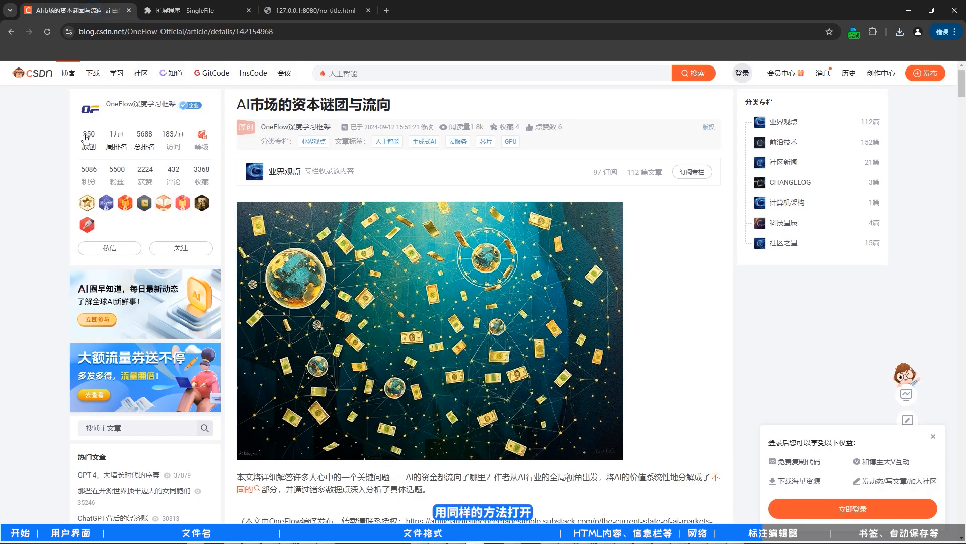
{"action": "right_click", "coordinate": [53, 150]}
{"action": "mouse_move", "coordinate": [131, 354]}
{"action": "left_click", "coordinate": [224, 362]}
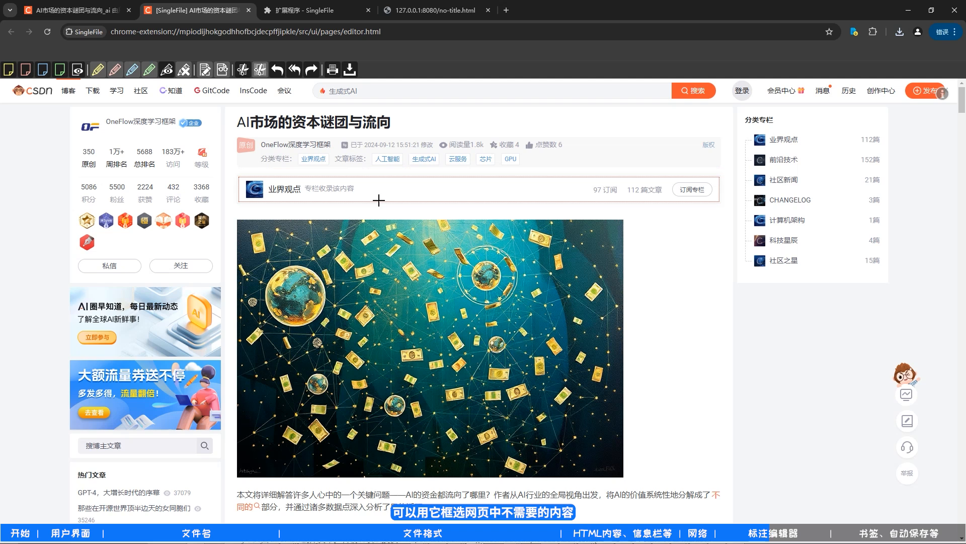
- Delete the article's header image and the first two paragraphs under the AI投资回报率之争 heading
{"action": "left_click", "coordinate": [380, 245]}
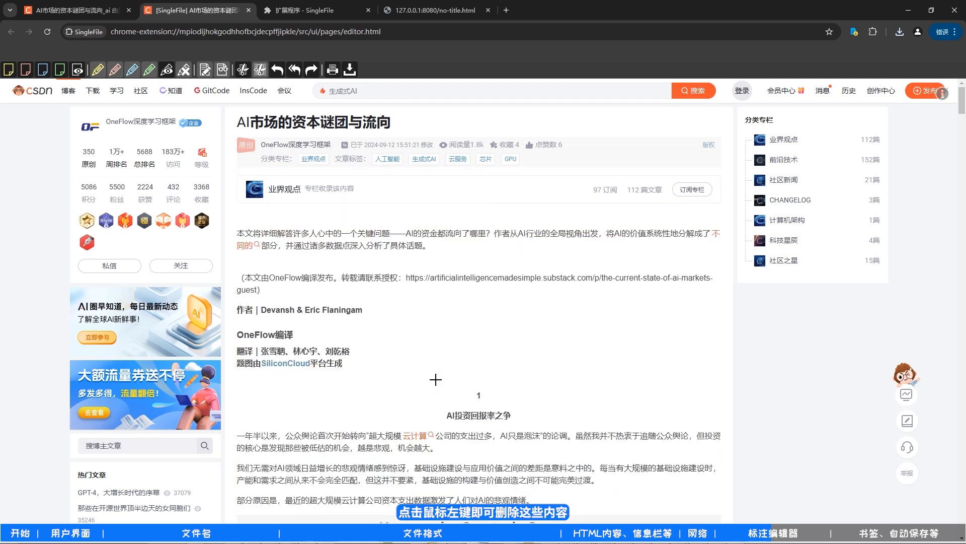
{"action": "left_click", "coordinate": [425, 443]}
{"action": "left_click", "coordinate": [425, 445]}
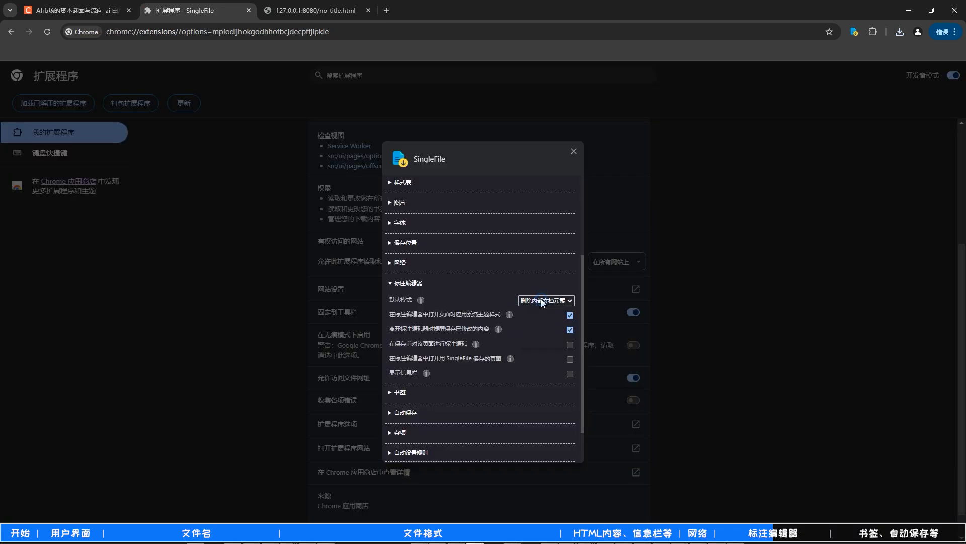
- Set the 标注编辑器 default mode to 删除外部文档元素 and load the CSDN article in the annotation editor again
{"action": "left_click", "coordinate": [542, 299]}
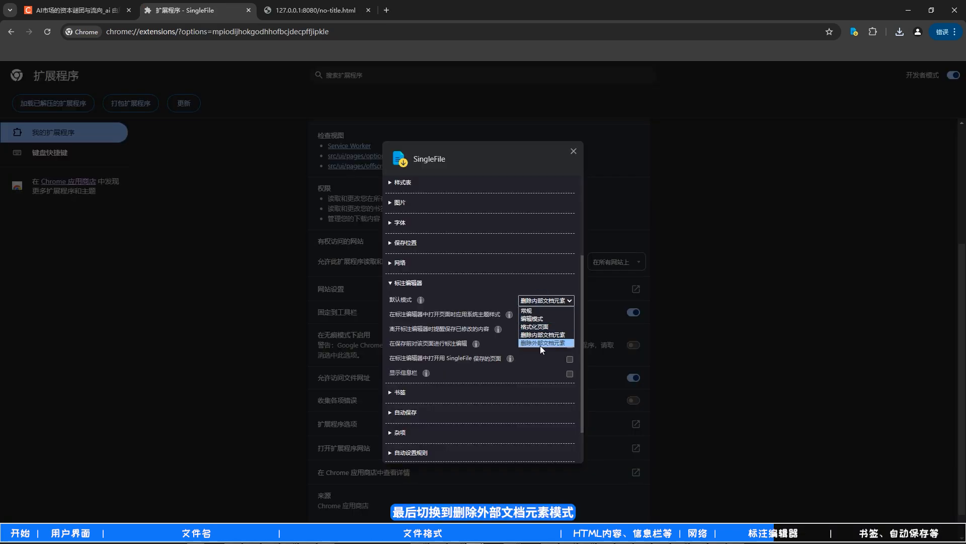
{"action": "left_click", "coordinate": [541, 343]}
{"action": "left_click", "coordinate": [86, 5]}
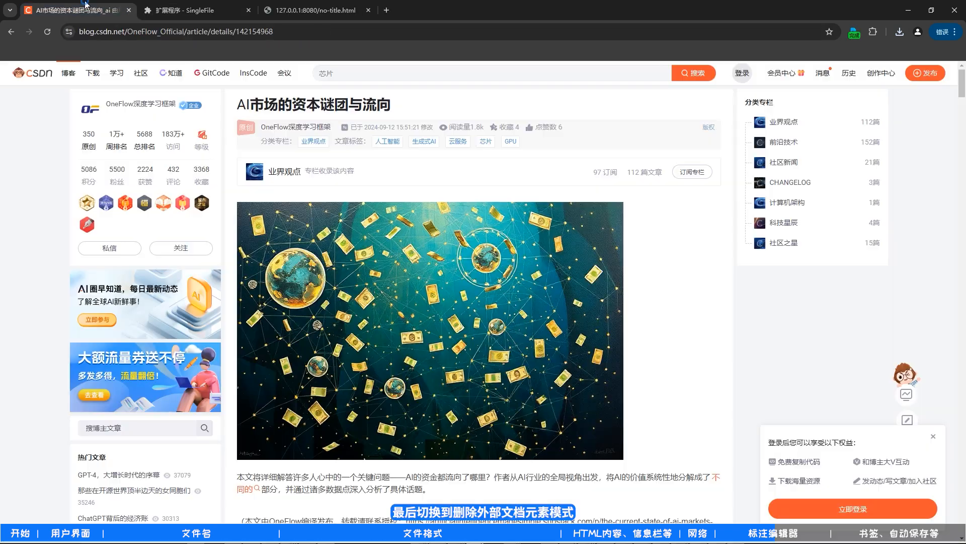
{"action": "right_click", "coordinate": [34, 194]}
{"action": "mouse_move", "coordinate": [116, 397]}
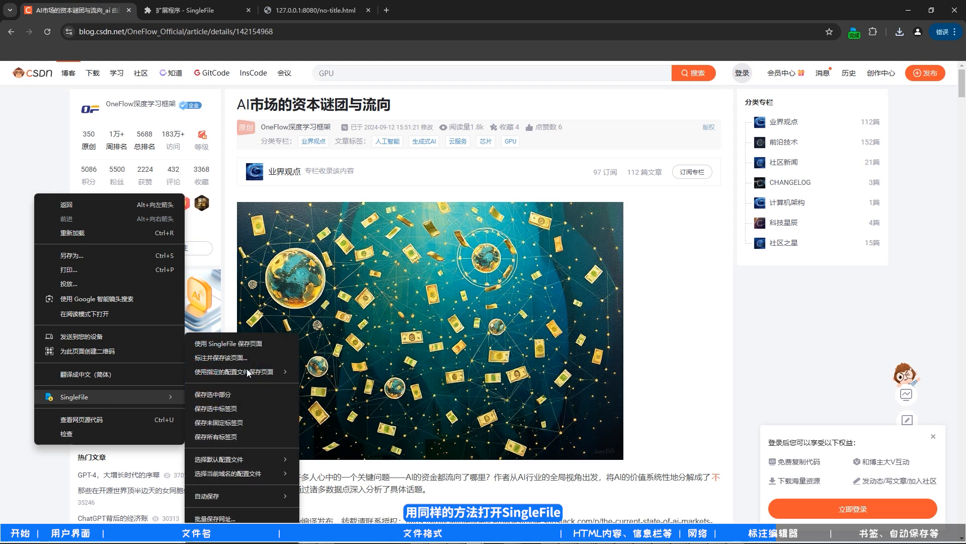
{"action": "left_click", "coordinate": [231, 357]}
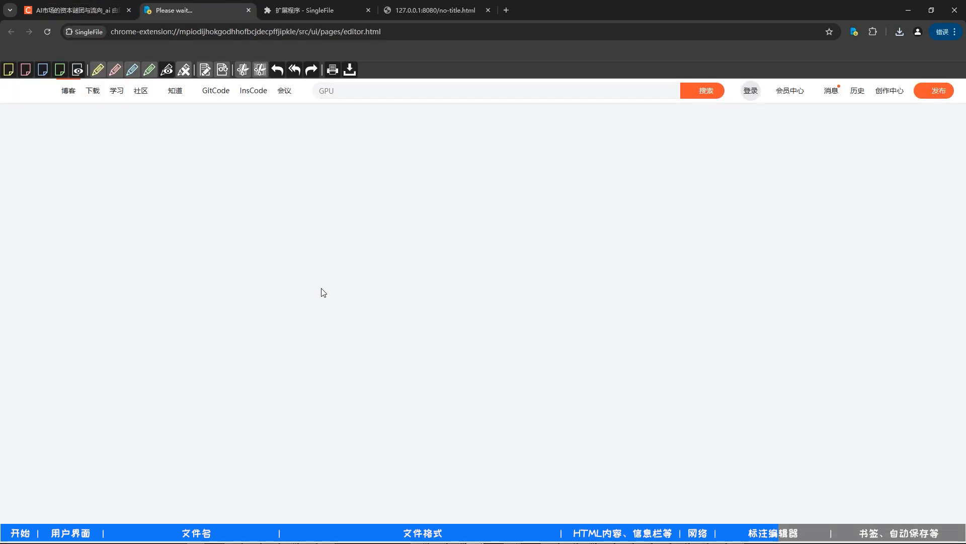
- Remove everything outside the article's body, look through the remaining content, and undo all the removals
{"action": "scroll", "coordinate": [334, 265], "scroll_direction": "down", "scroll_amount": 2}
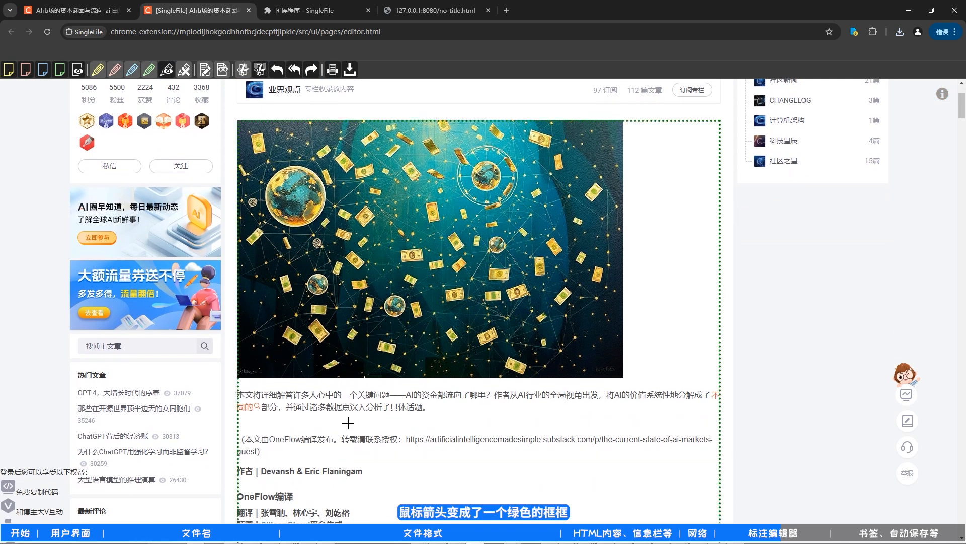
{"action": "scroll", "coordinate": [344, 432], "scroll_direction": "down", "scroll_amount": 6}
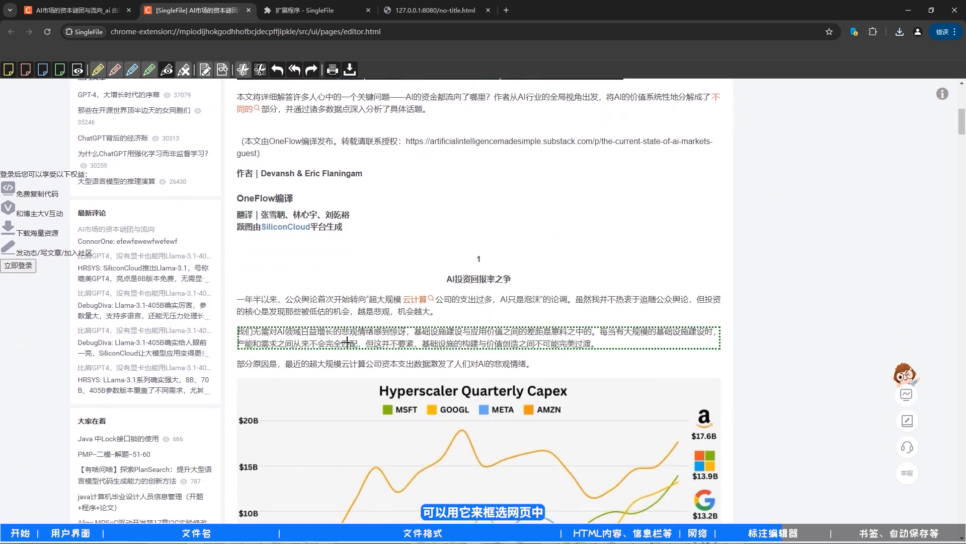
{"action": "left_click", "coordinate": [473, 285]}
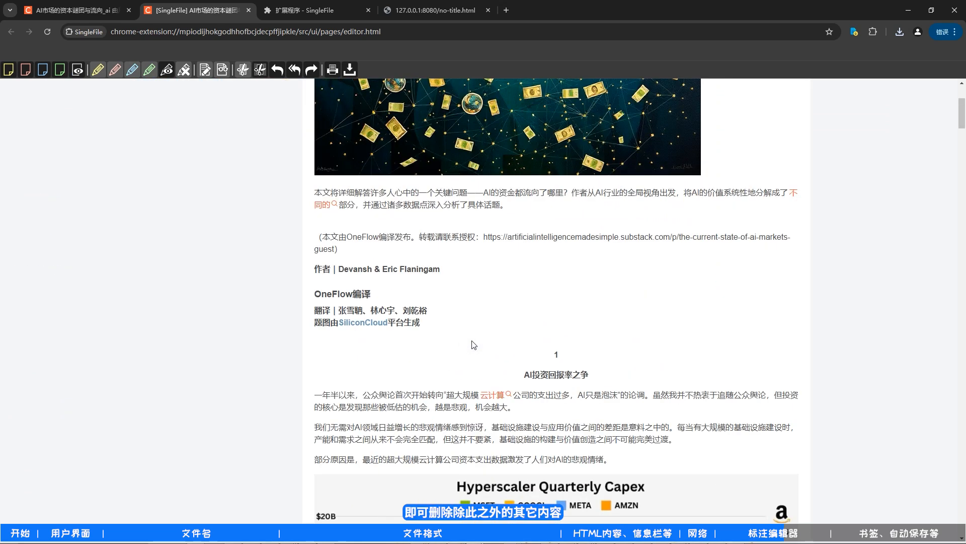
{"action": "scroll", "coordinate": [480, 309], "scroll_direction": "down", "scroll_amount": 20}
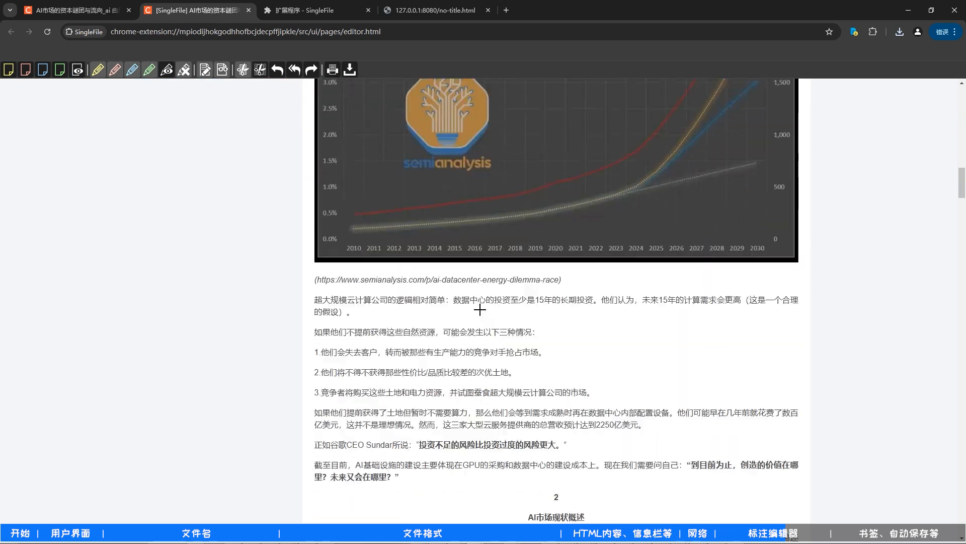
{"action": "scroll", "coordinate": [489, 291], "scroll_direction": "up", "scroll_amount": 10}
{"action": "scroll", "coordinate": [489, 291], "scroll_direction": "up", "scroll_amount": 10}
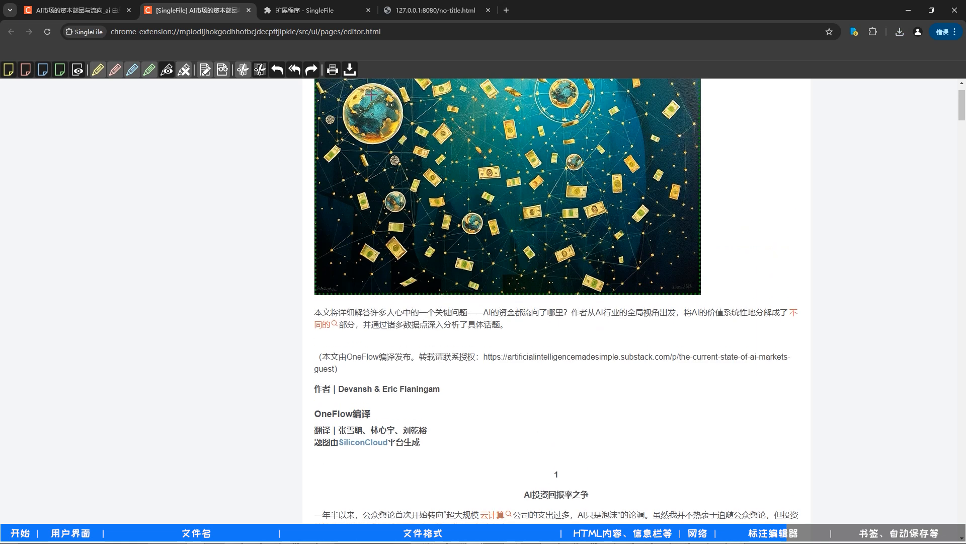
{"action": "left_click", "coordinate": [294, 72]}
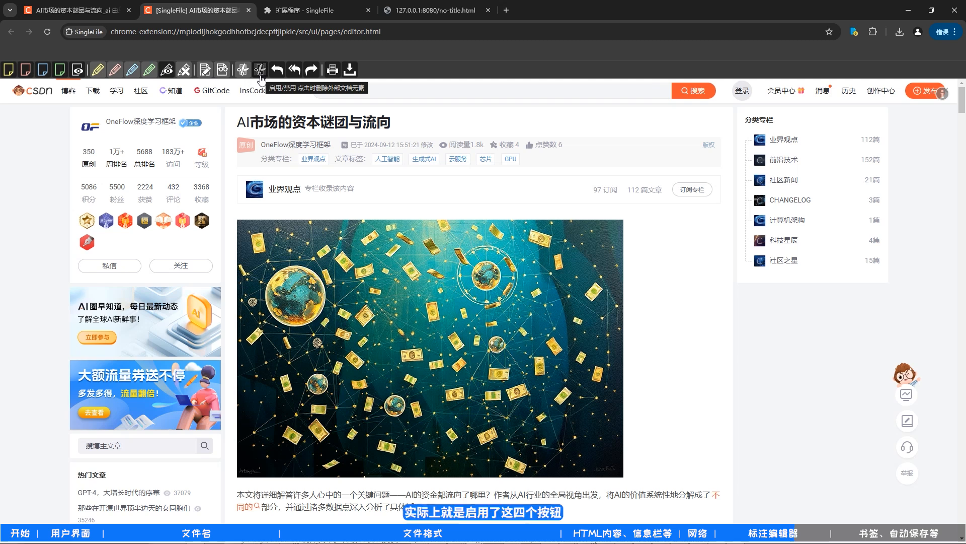
- Append .测试 to the article title, toggle the page formatting on and off, and close the annotation editor without saving
{"action": "left_click", "coordinate": [414, 121]}
{"action": "type", "text": ".cesh"}
{"action": "key", "text": "space"}
{"action": "left_click", "coordinate": [222, 70]}
{"action": "left_click", "coordinate": [222, 70]}
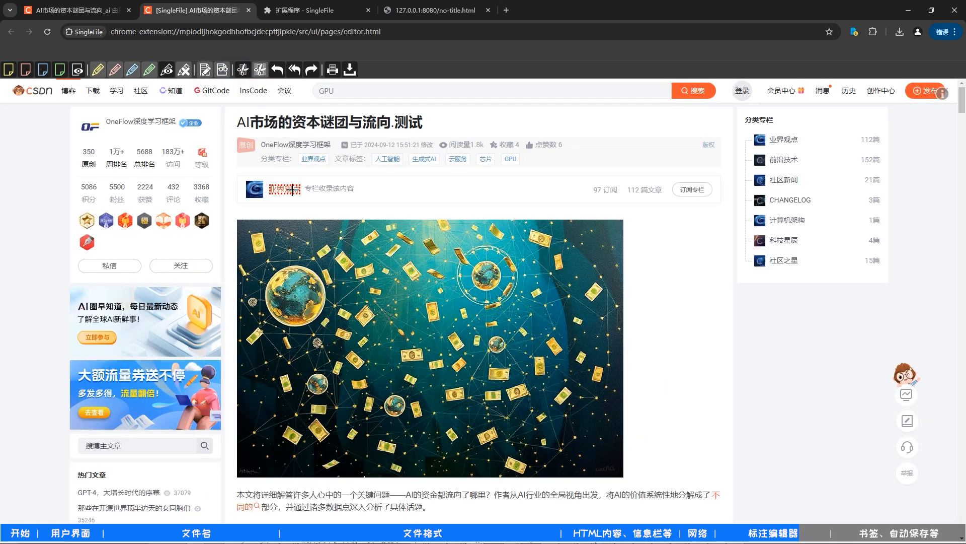
{"action": "key", "text": "ctrl+w"}
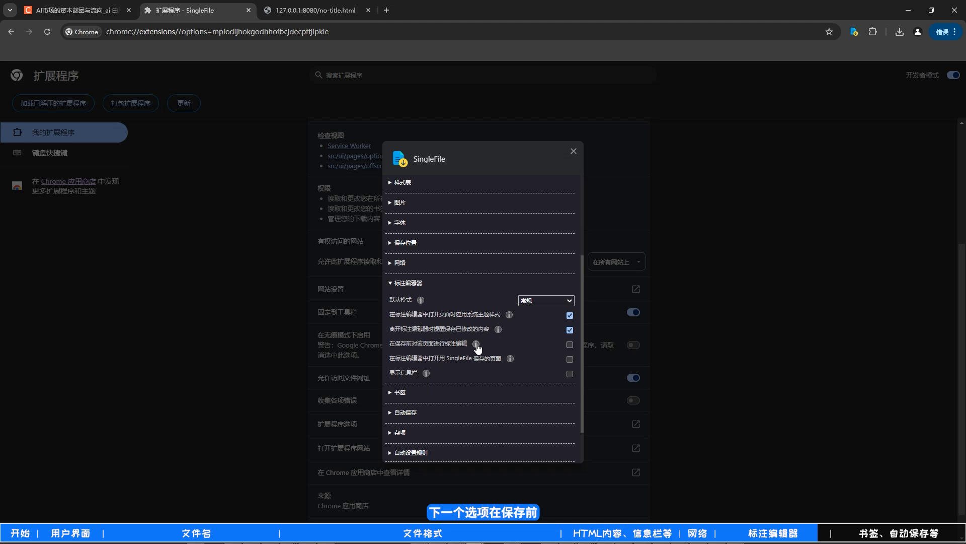
- Enable 在保存前对该页面进行标注编辑 and test it by saving the no-title.html page with SingleFile
{"action": "left_click", "coordinate": [567, 346]}
{"action": "left_click", "coordinate": [335, 17]}
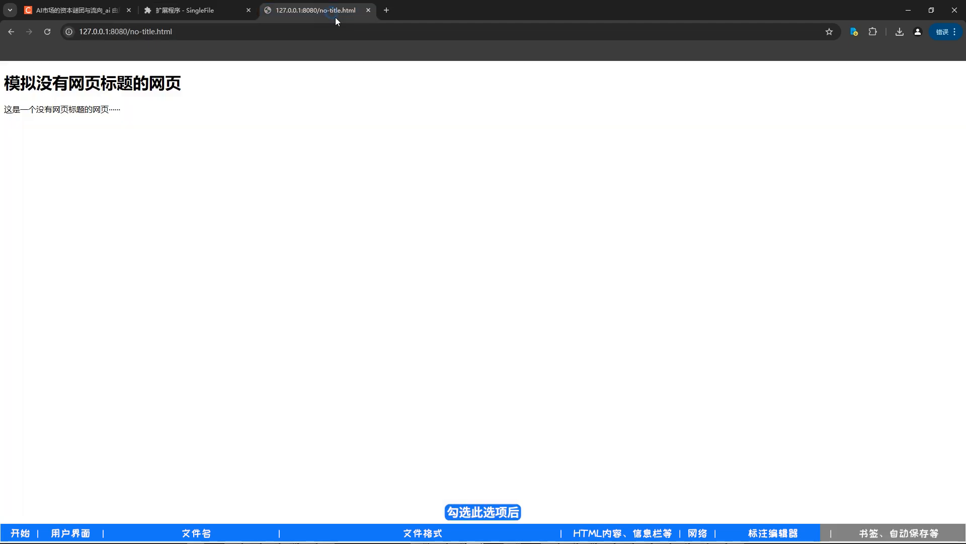
{"action": "left_click", "coordinate": [856, 34]}
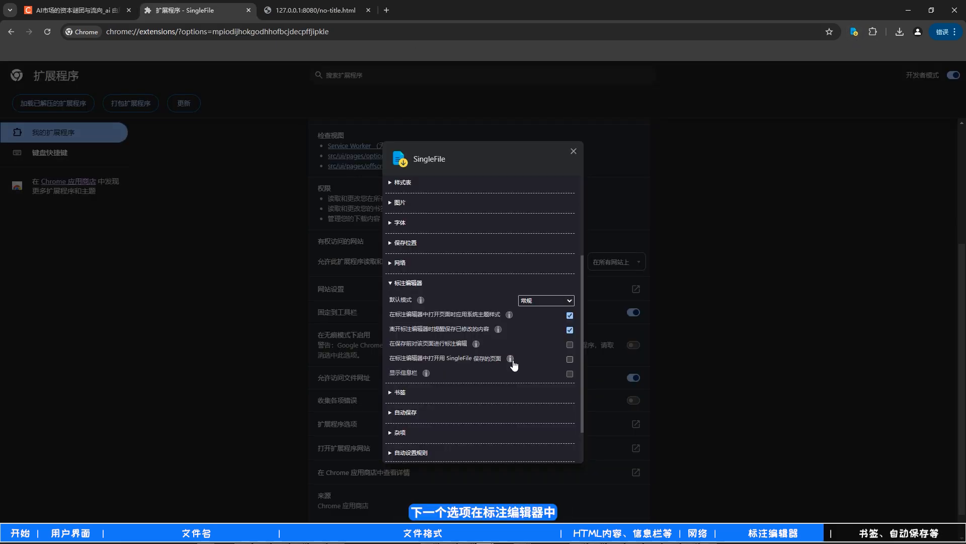
- Enable 在标注编辑器中打开用 SingleFile 保存的页面, test it by opening the most recent downloaded CSDN article, and close the editor
{"action": "left_click", "coordinate": [569, 359]}
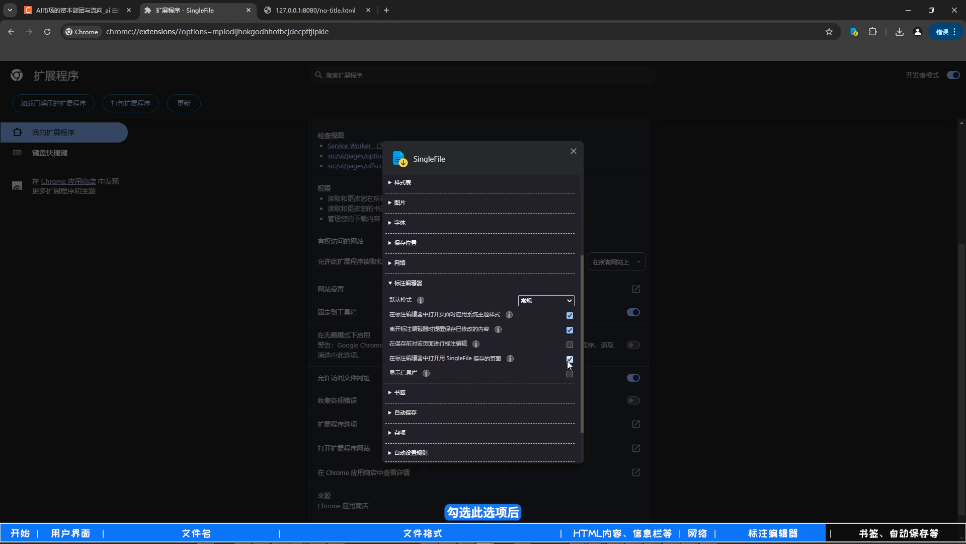
{"action": "left_click", "coordinate": [898, 34]}
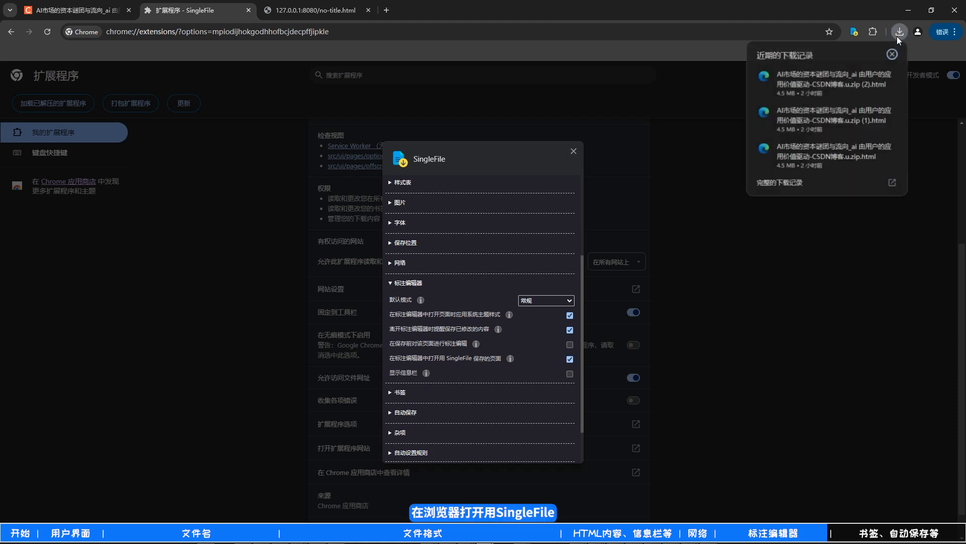
{"action": "left_click", "coordinate": [829, 82]}
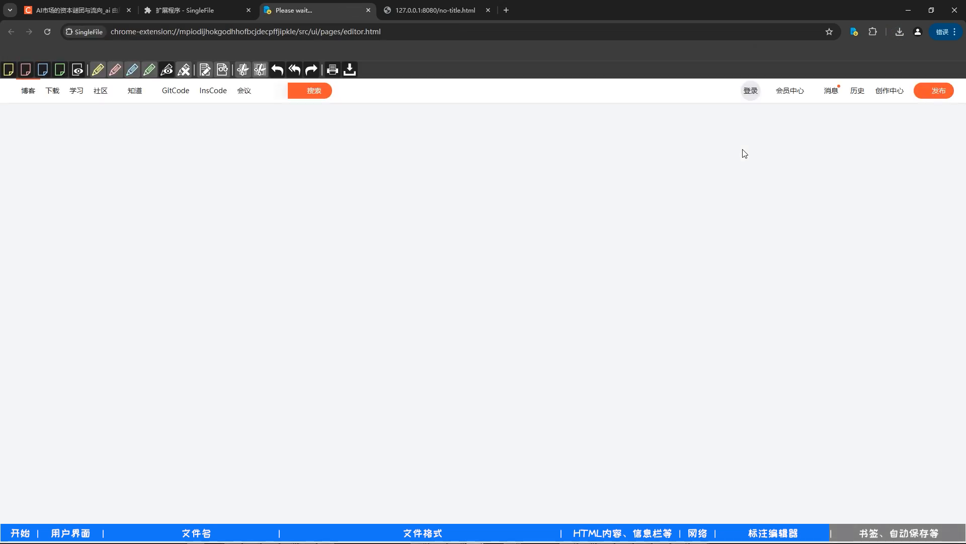
{"action": "key", "text": "ctrl+w"}
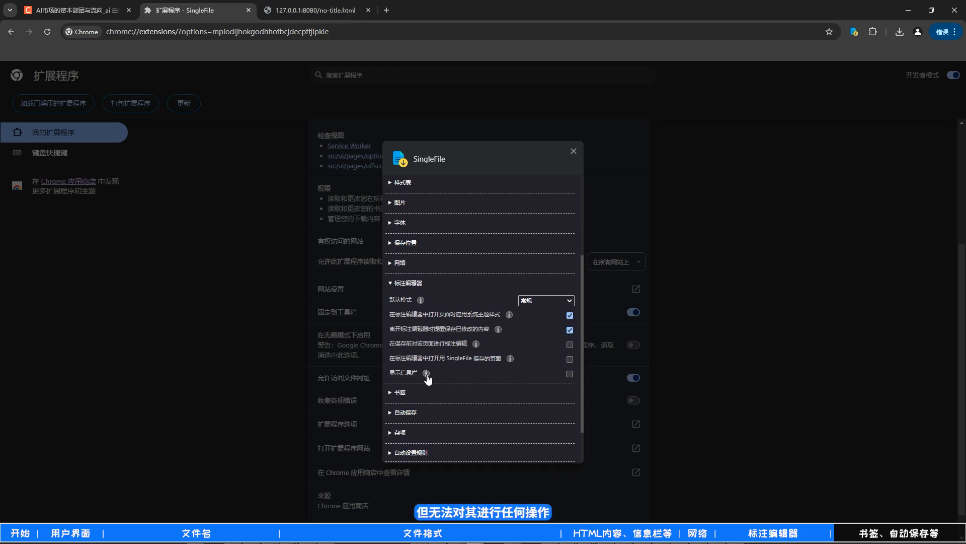
- Expand the 书签 section and read the help for 创建新书签时保存其对应页面 and the options below it
{"action": "left_click", "coordinate": [396, 392]}
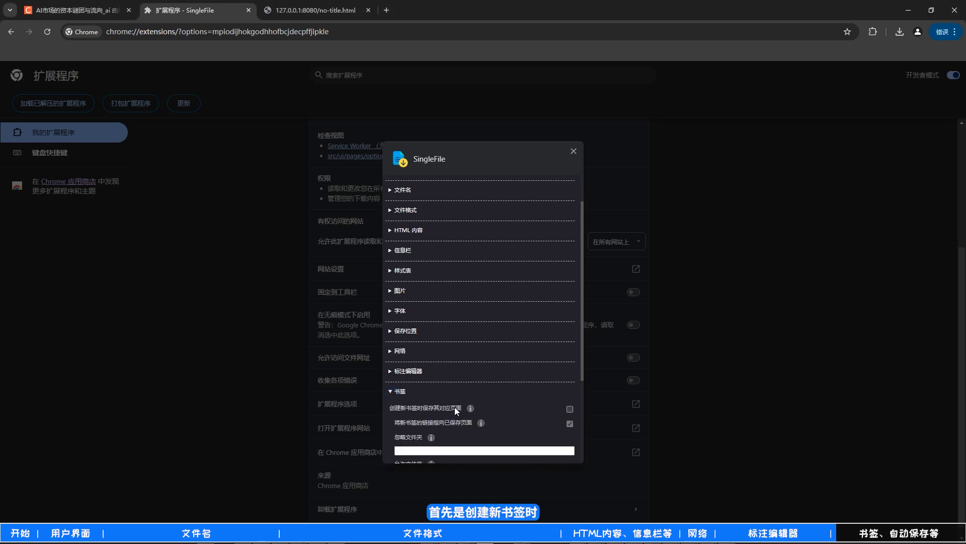
{"action": "left_click", "coordinate": [470, 407]}
{"action": "scroll", "coordinate": [472, 411], "scroll_direction": "down", "scroll_amount": 1}
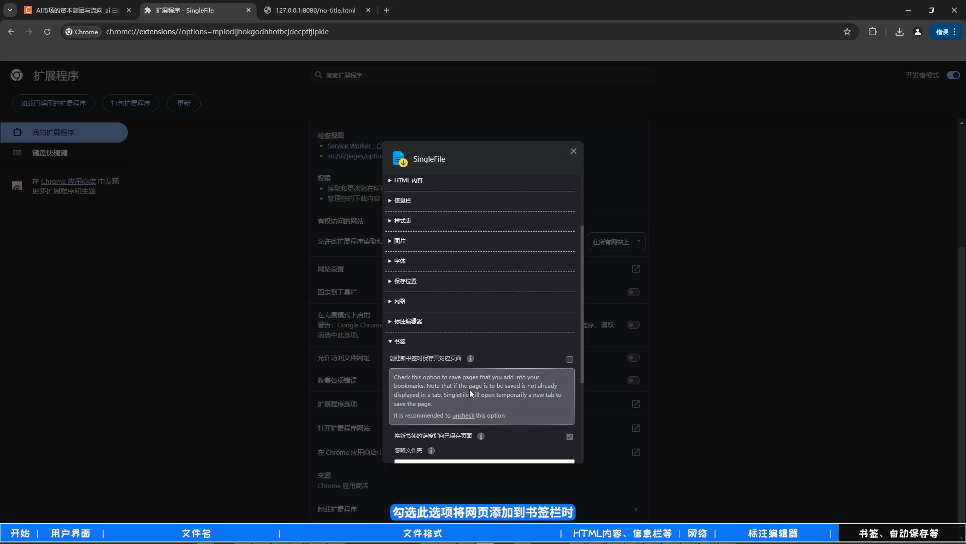
{"action": "scroll", "coordinate": [473, 393], "scroll_direction": "down", "scroll_amount": 1}
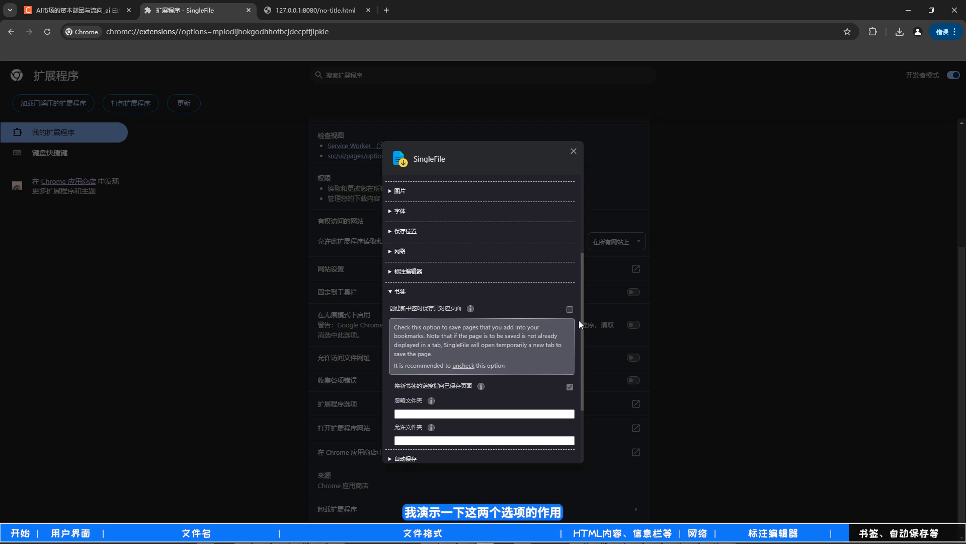
- Enable 创建新书签时保存其对应页面, allow SingleFile to read and change bookmarks, and return to the CSDN article
{"action": "left_click", "coordinate": [570, 309]}
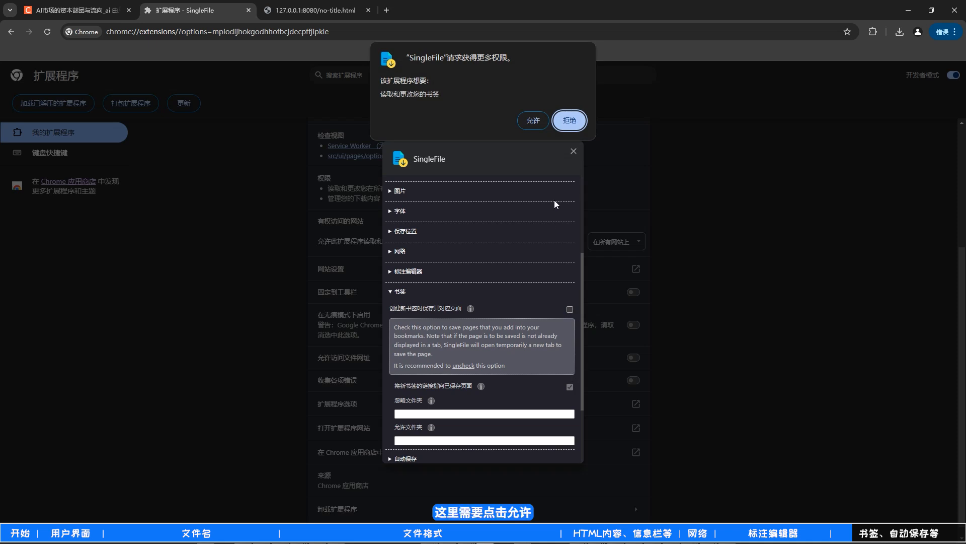
{"action": "left_click", "coordinate": [535, 120]}
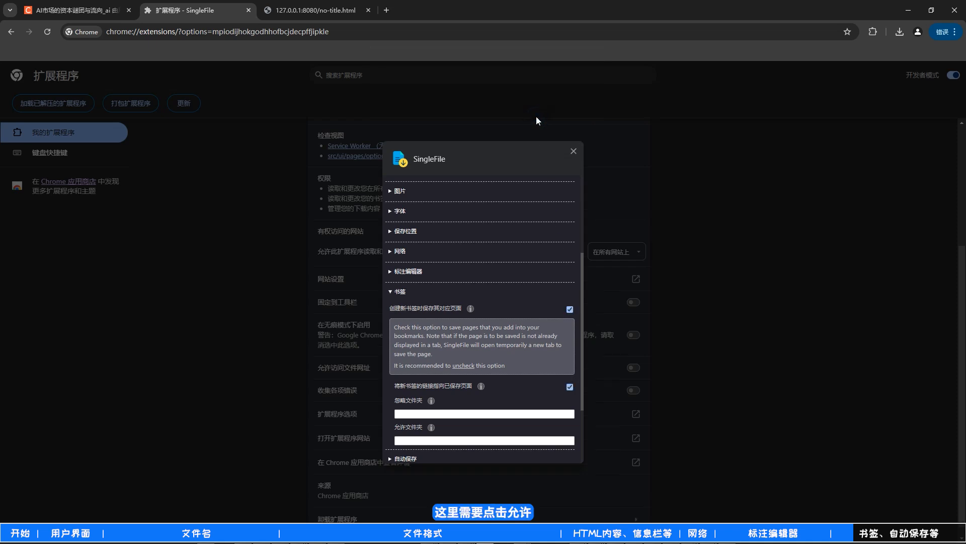
{"action": "left_click", "coordinate": [86, 9]}
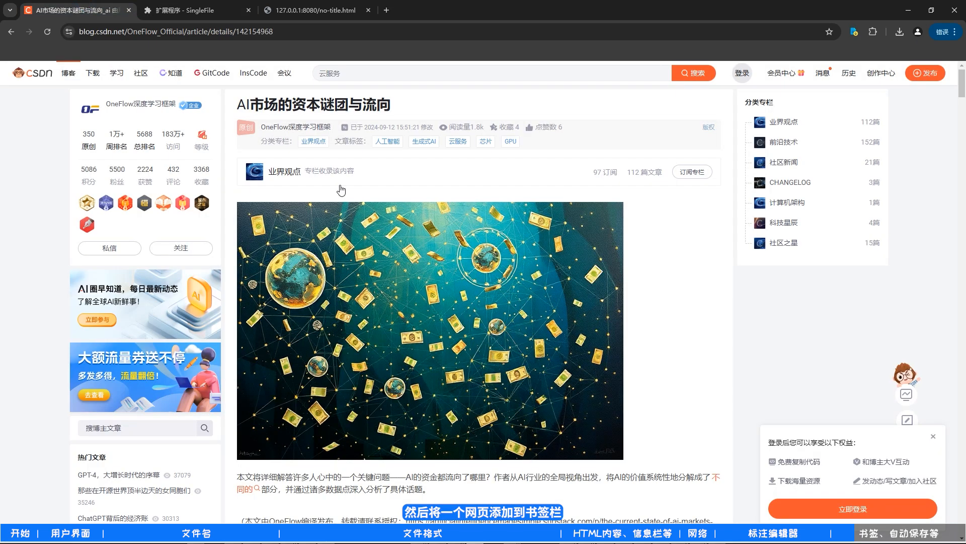
- Bookmark the CSDN article in the 书签栏 folder, test the new bookmark by opening it, and return to the online article
{"action": "left_click", "coordinate": [829, 31]}
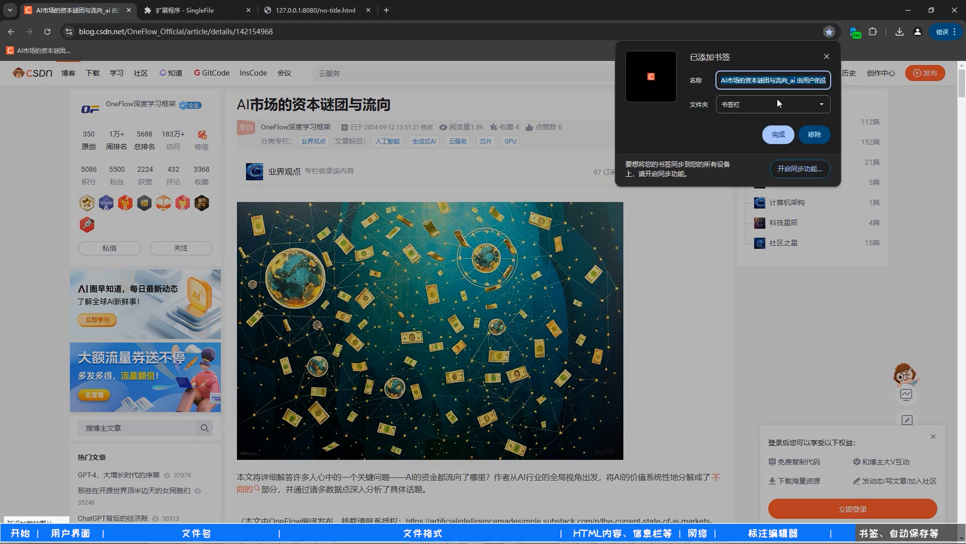
{"action": "left_click", "coordinate": [778, 134]}
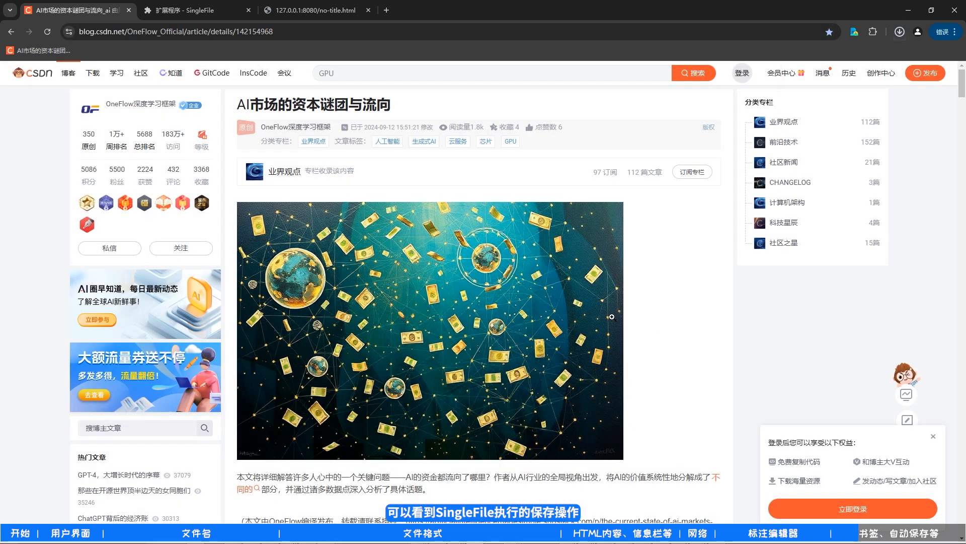
{"action": "left_click", "coordinate": [71, 49]}
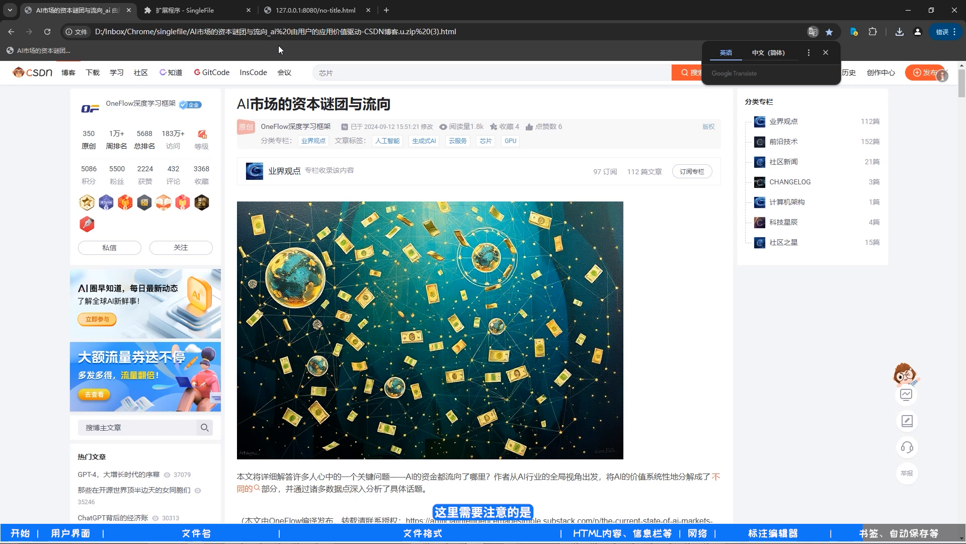
{"action": "left_click", "coordinate": [49, 45]}
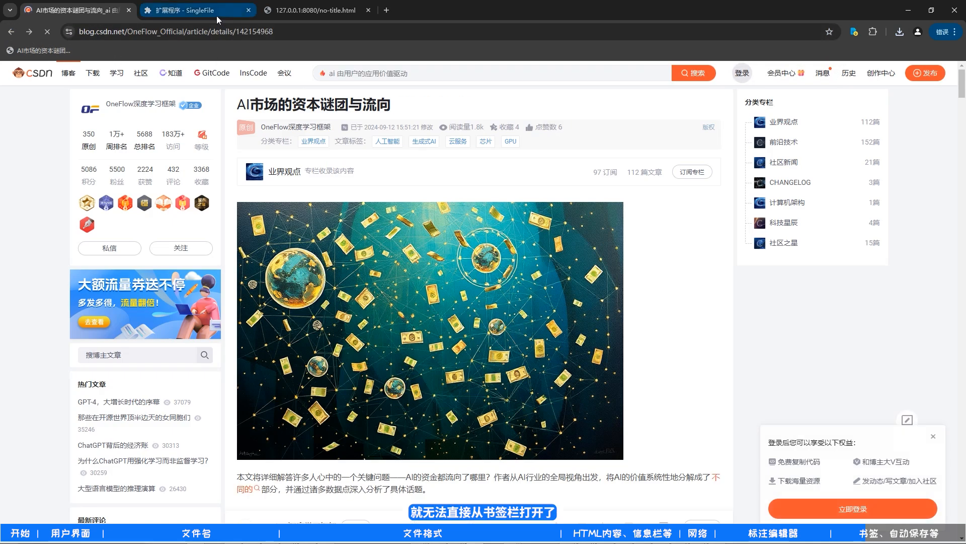
- Return to the SingleFile options, review the help for 创建新书签时保存其对应页面, and switch from the 书签 section to 自动保存
{"action": "left_click", "coordinate": [216, 16]}
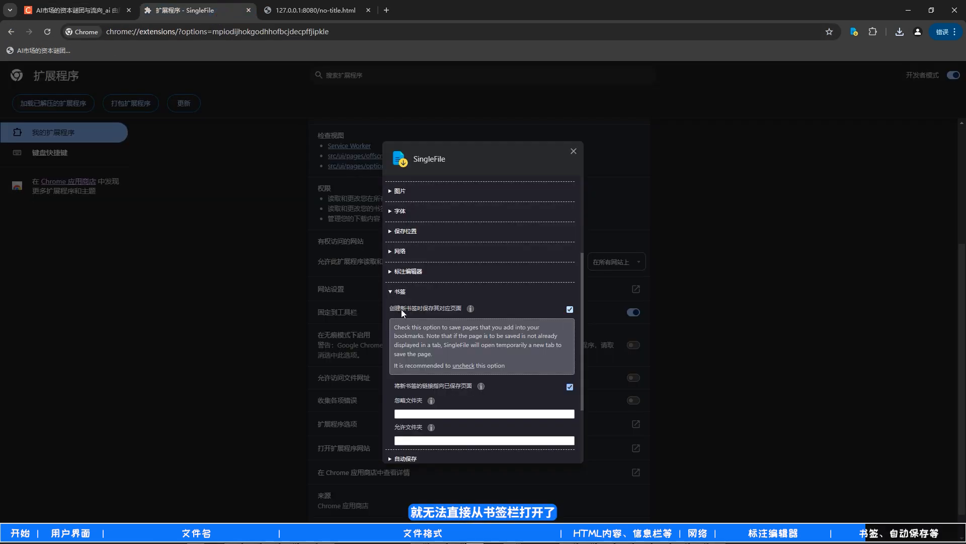
{"action": "left_click", "coordinate": [470, 309]}
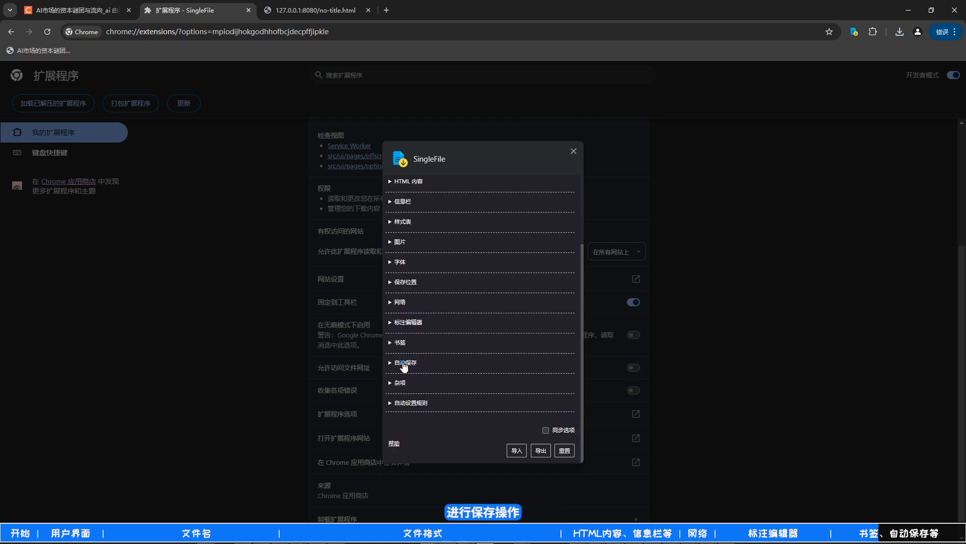
{"action": "left_click", "coordinate": [403, 365]}
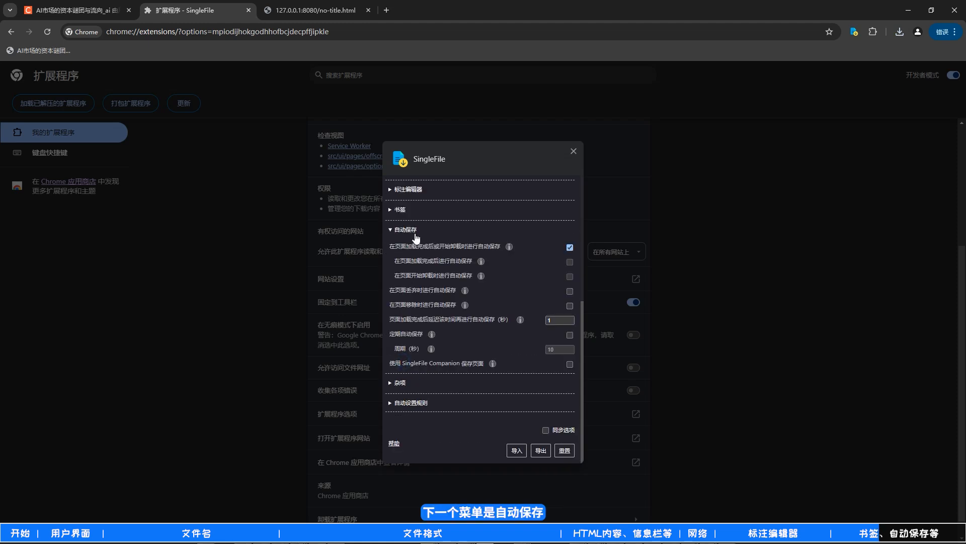
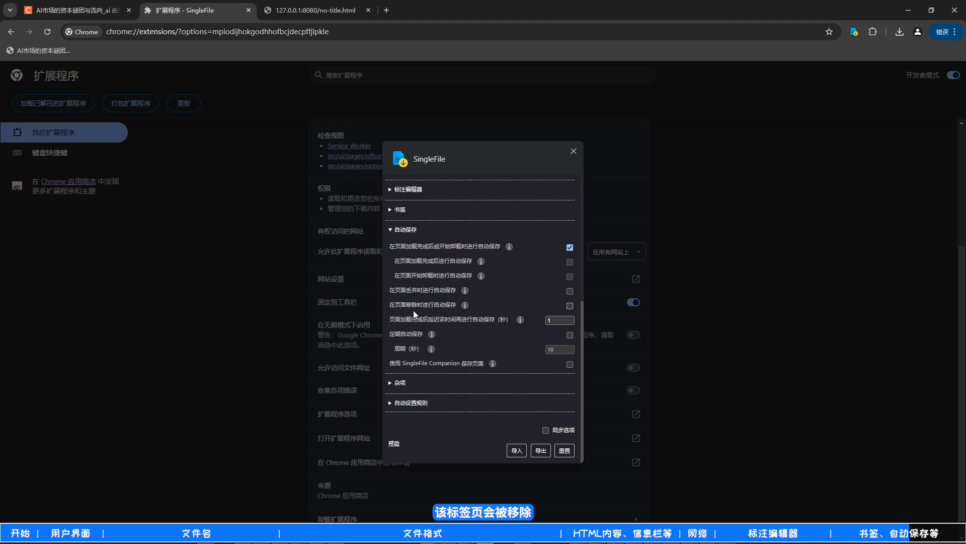
- Review the options in the 杂项 section, collapse it, and expand the 自动设置规则 section to see its rule table
{"action": "left_click", "coordinate": [403, 383]}
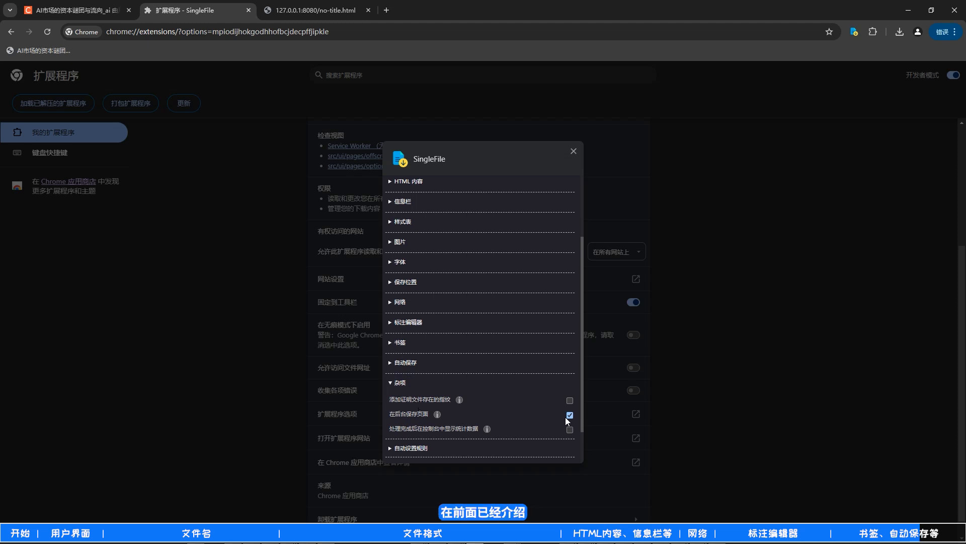
{"action": "left_click", "coordinate": [400, 382]}
{"action": "left_click", "coordinate": [404, 402]}
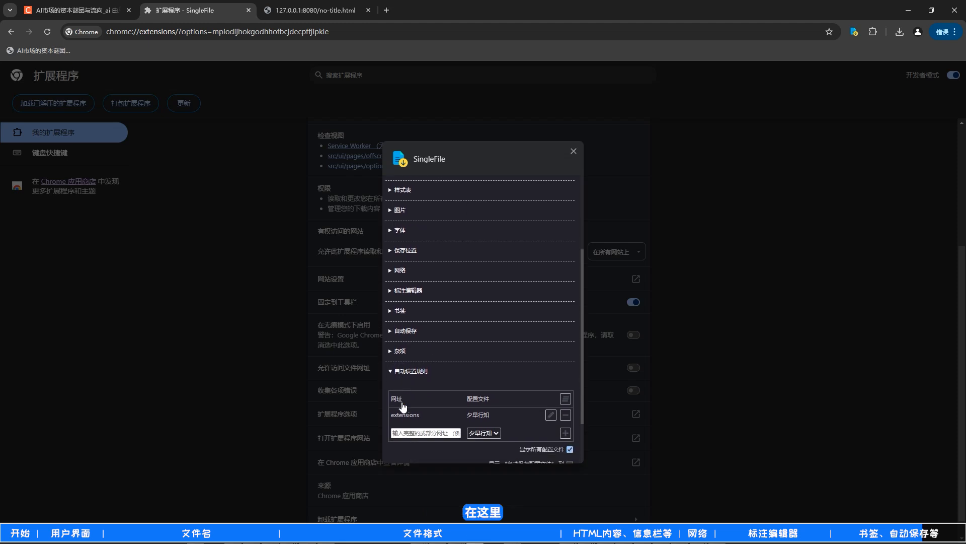
{"action": "scroll", "coordinate": [407, 408], "scroll_direction": "down", "scroll_amount": 1}
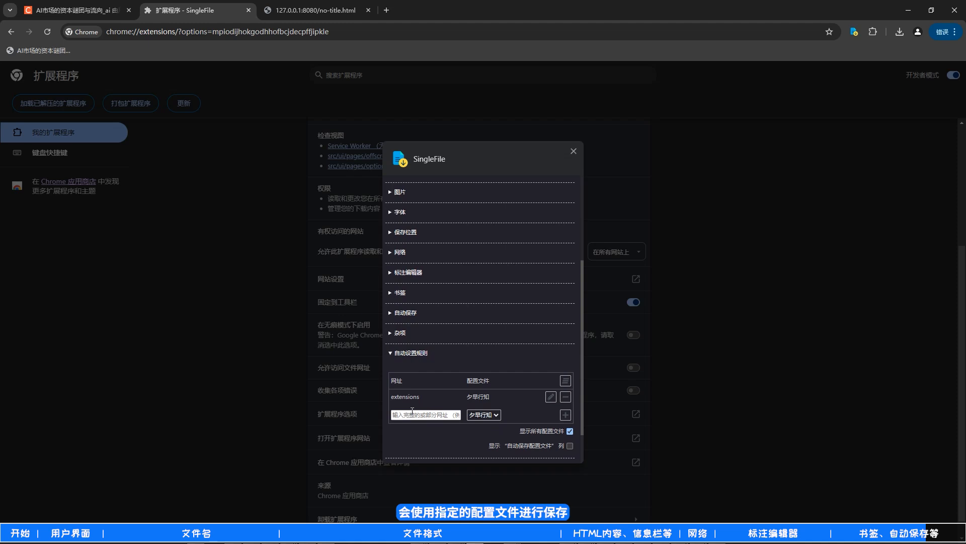
- Add an automatic settings rule that applies the 默认设置 profile to URLs containing csdn
{"action": "left_click", "coordinate": [413, 415]}
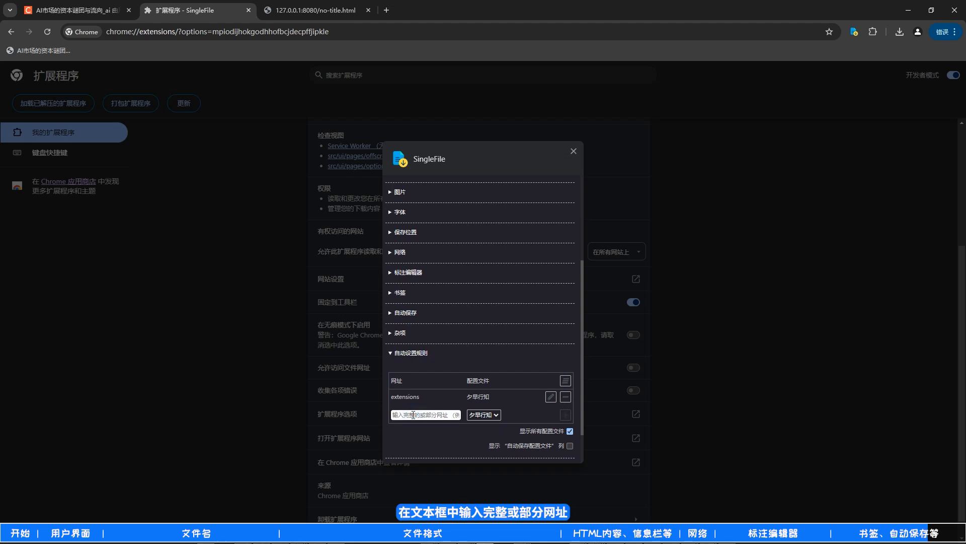
{"action": "type", "text": "csdn"}
{"action": "left_click", "coordinate": [496, 418]}
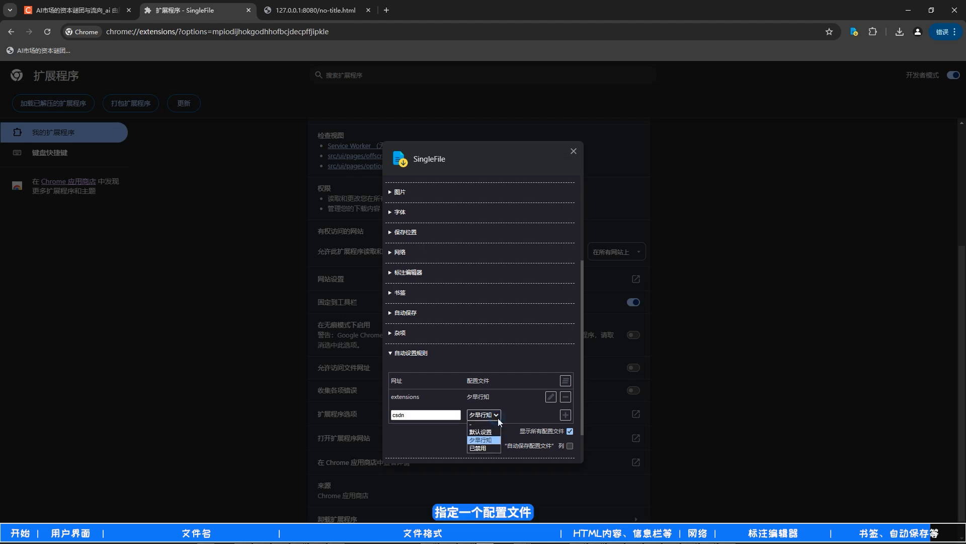
{"action": "left_click", "coordinate": [493, 429]}
{"action": "left_click", "coordinate": [568, 416]}
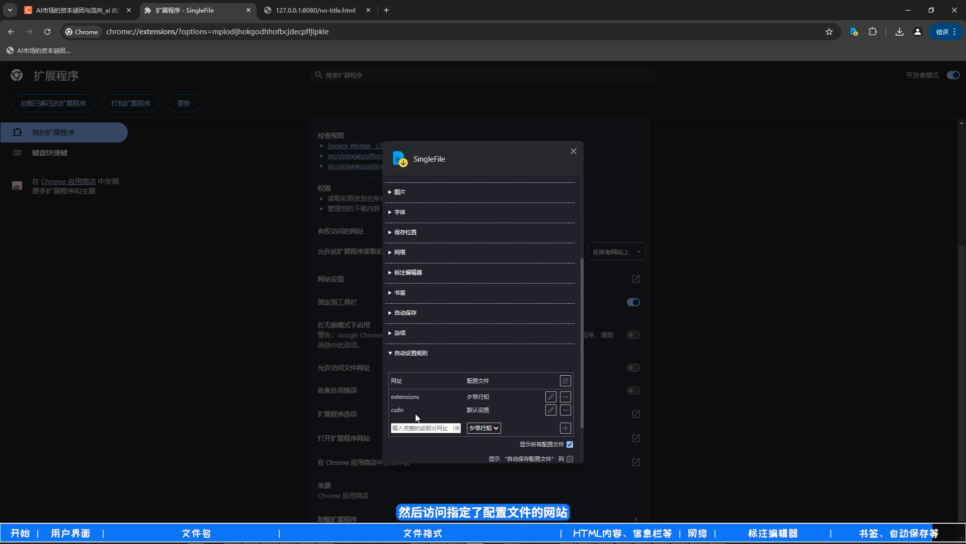
- Switch to the CSDN article and save it with SingleFile to test the csdn rule
{"action": "left_click", "coordinate": [89, 15]}
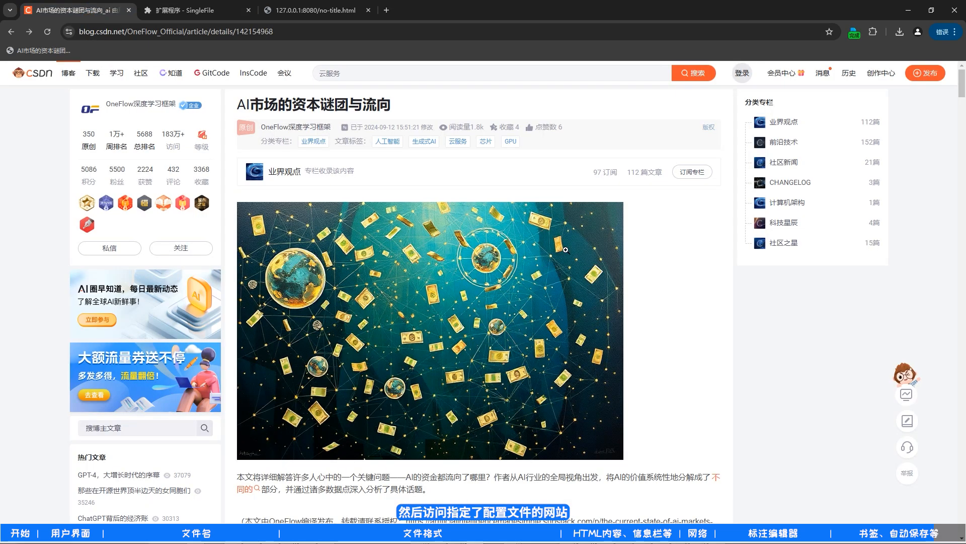
{"action": "left_click", "coordinate": [852, 33]}
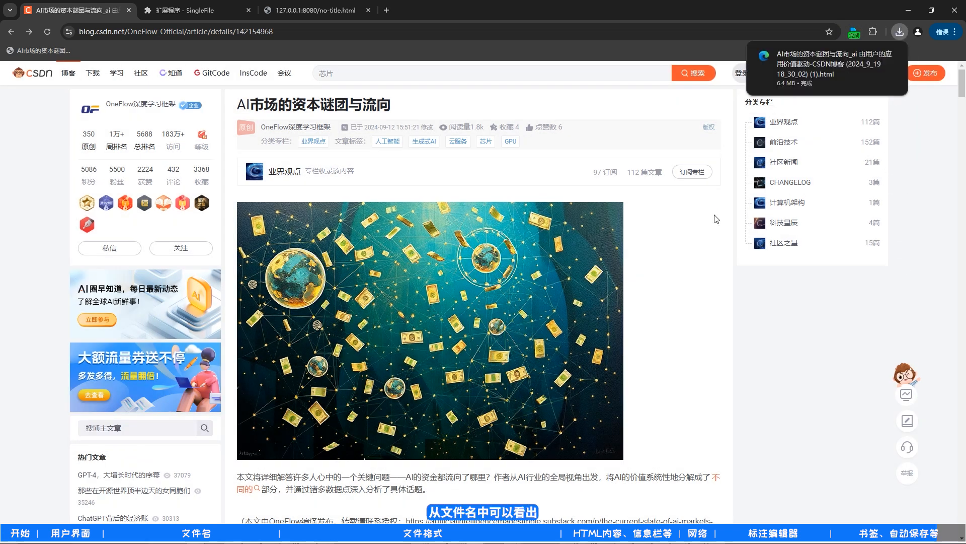
{"action": "mouse_move", "coordinate": [814, 78]}
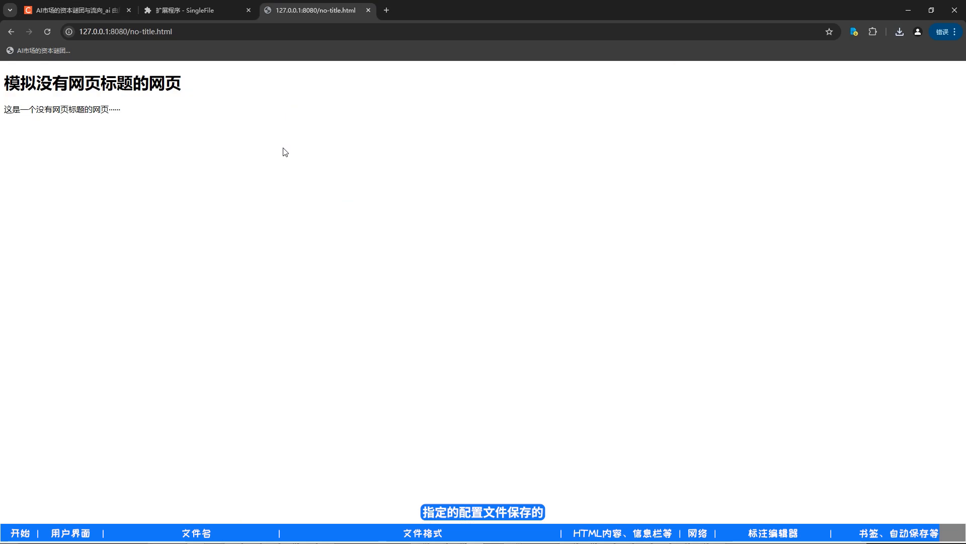
- On the no-title.html page, assign the 夕早行知 profile to the current domain through SingleFile's 选择当前域名的配置文件 option
{"action": "right_click", "coordinate": [283, 148]}
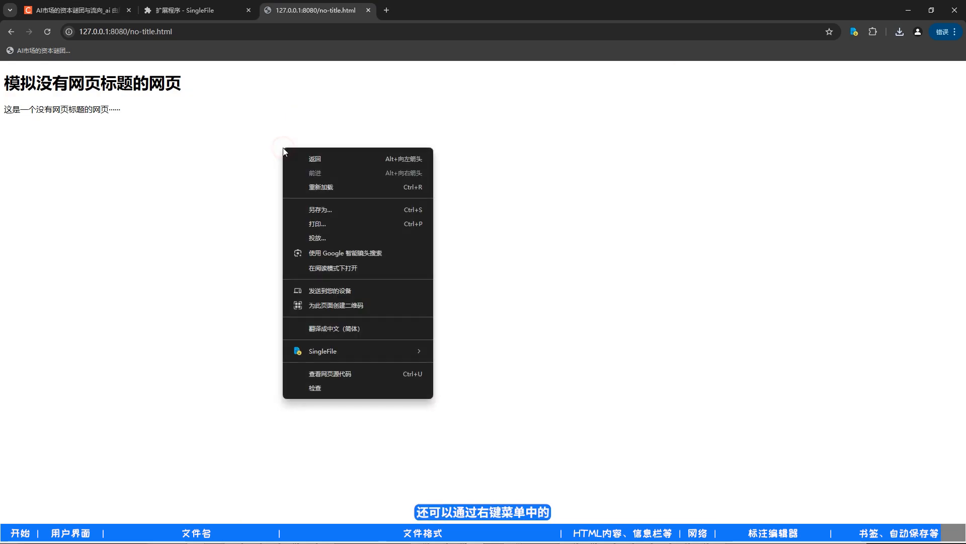
{"action": "mouse_move", "coordinate": [393, 357]}
{"action": "mouse_move", "coordinate": [482, 474]}
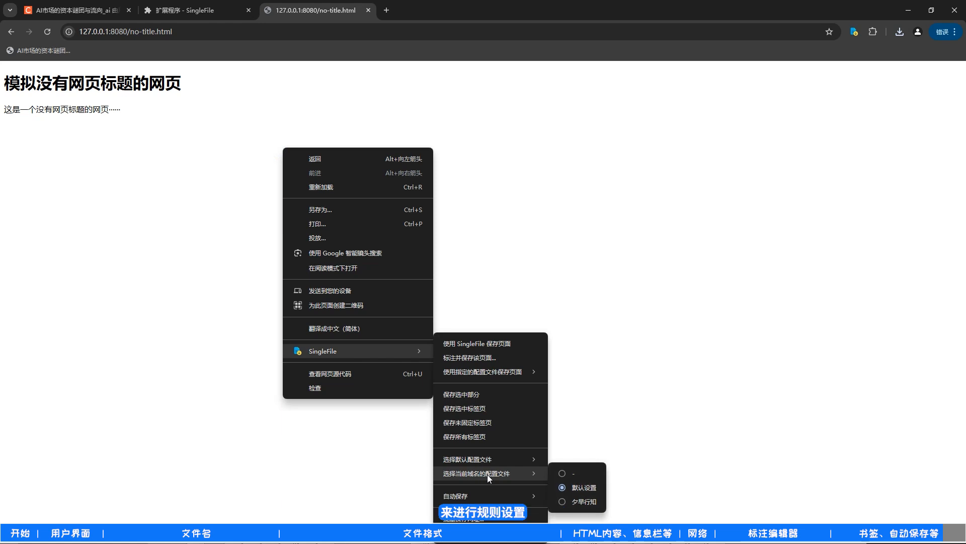
{"action": "left_click", "coordinate": [566, 502]}
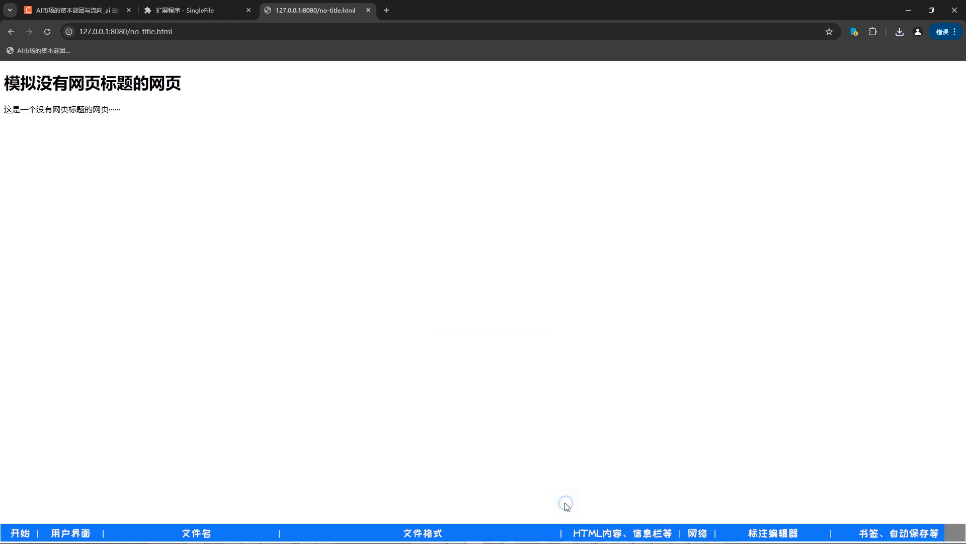
- Return to the SingleFile options and export the settings as singlefile-settings-夕早行知.json in the Chrome folder
{"action": "left_click", "coordinate": [172, 9]}
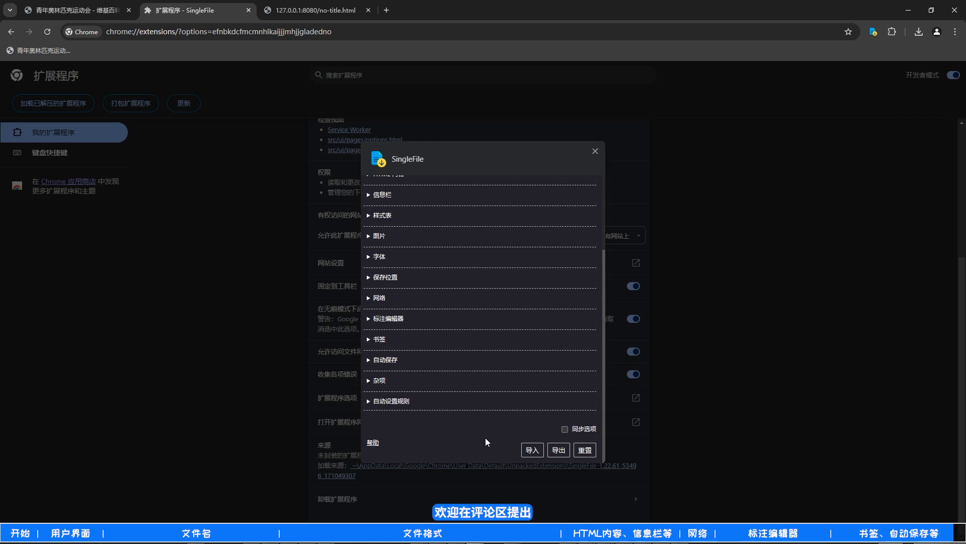
{"action": "left_click", "coordinate": [559, 450]}
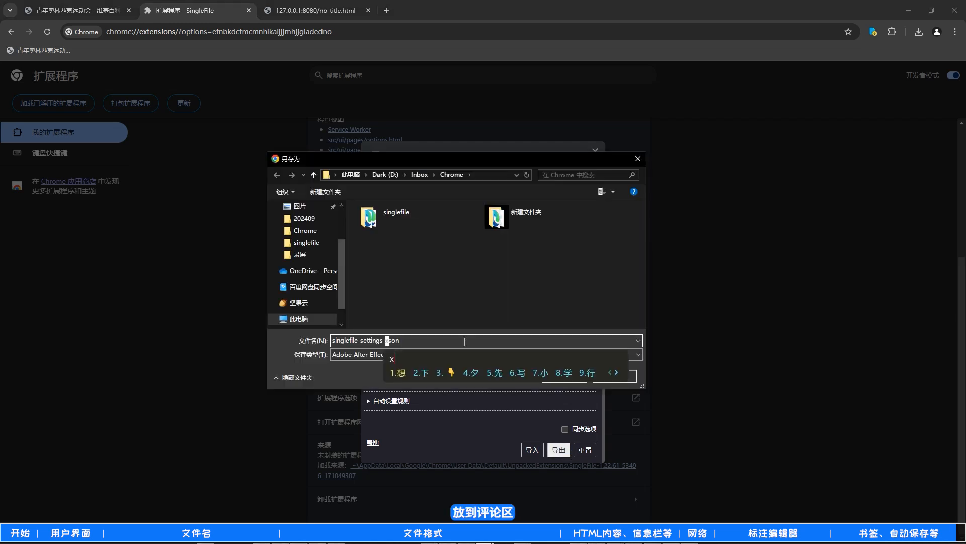
{"action": "type", "text": "xiza夕早行知"}
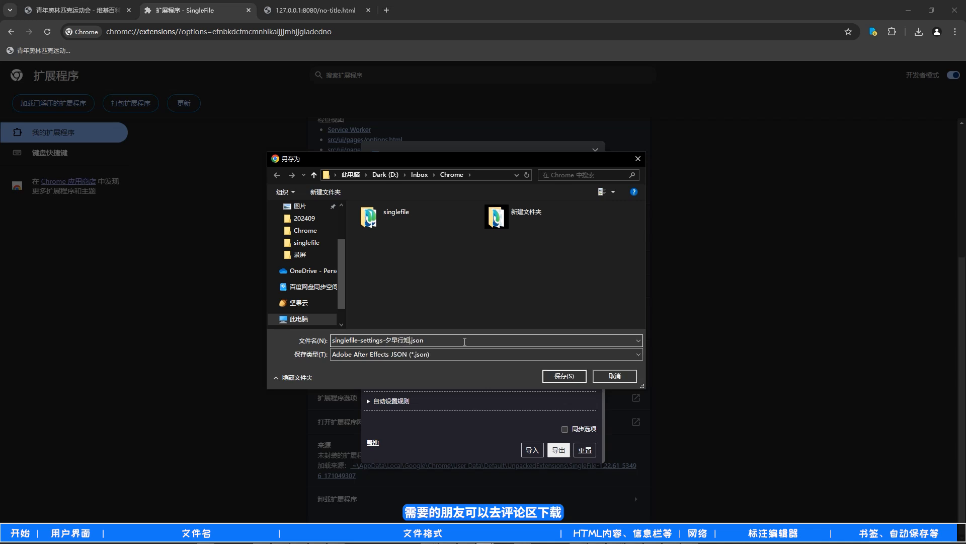
{"action": "left_click", "coordinate": [565, 376]}
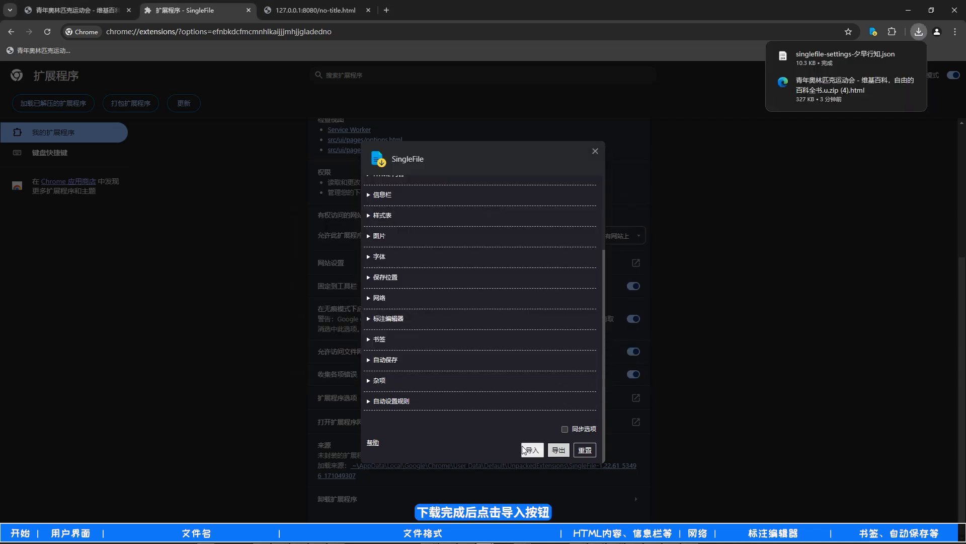
- Start importing a SingleFile settings file
{"action": "left_click", "coordinate": [526, 449]}
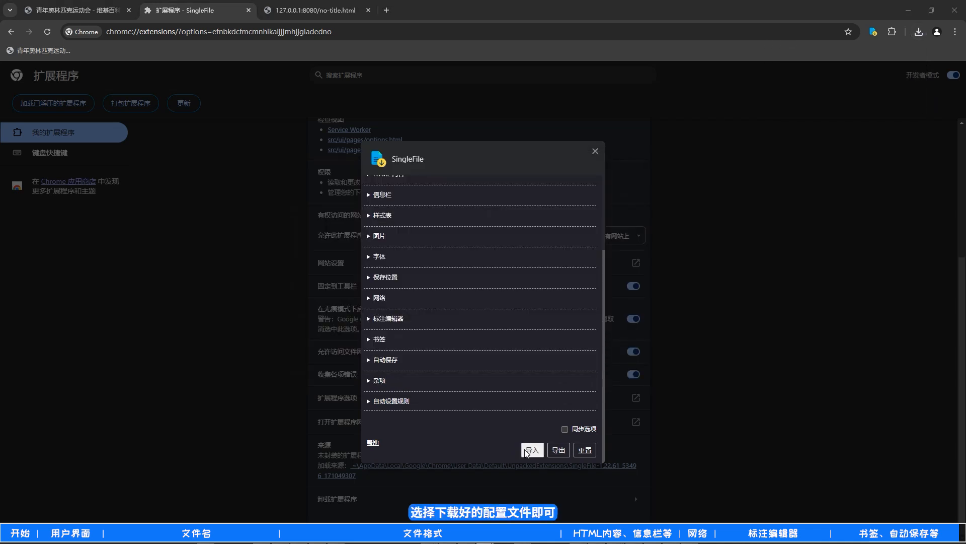